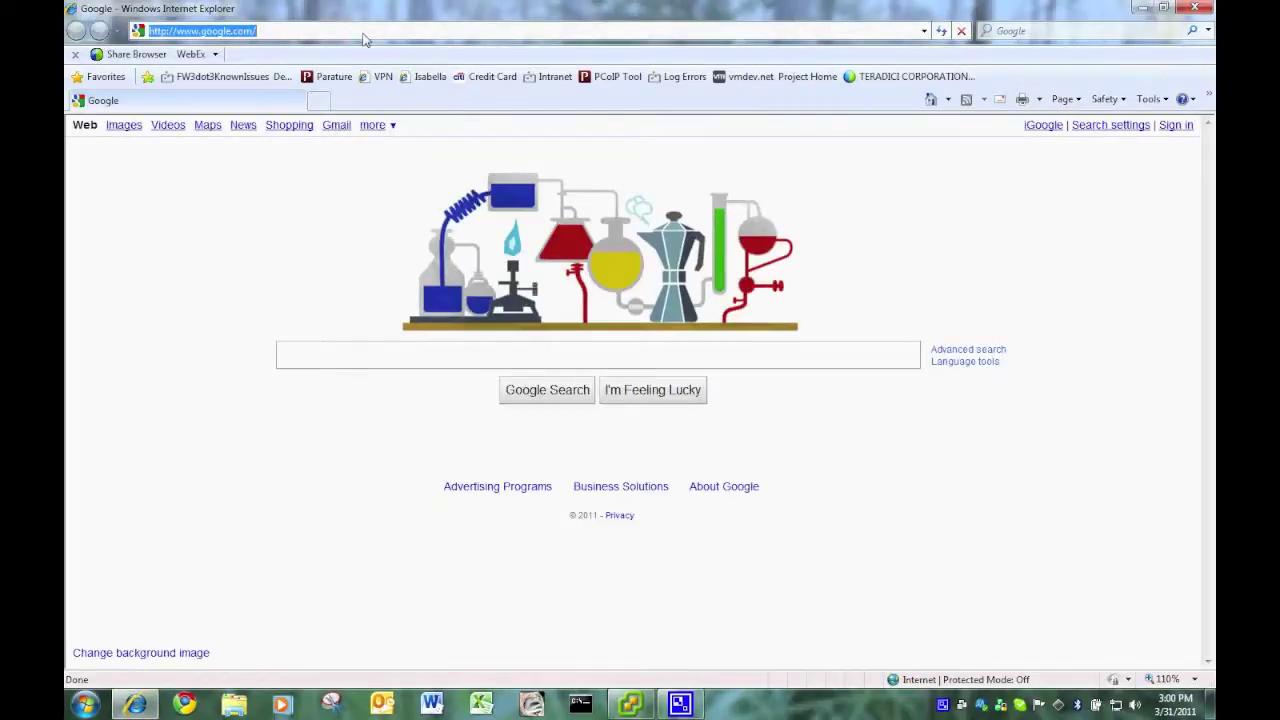
- Load techsupport.teradici.com and sign in with the account e-mail and password
{"action": "type", "text": "tech"}
{"action": "key", "text": "Return"}
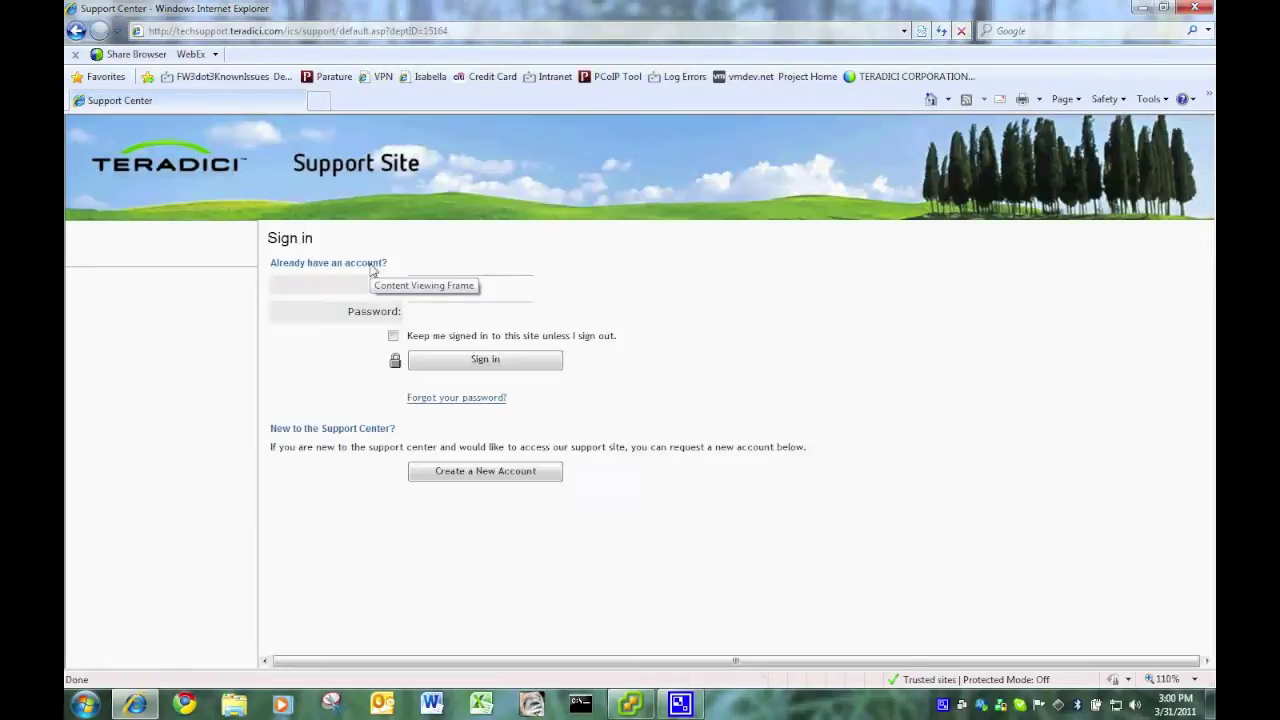
{"action": "left_click", "coordinate": [435, 284]}
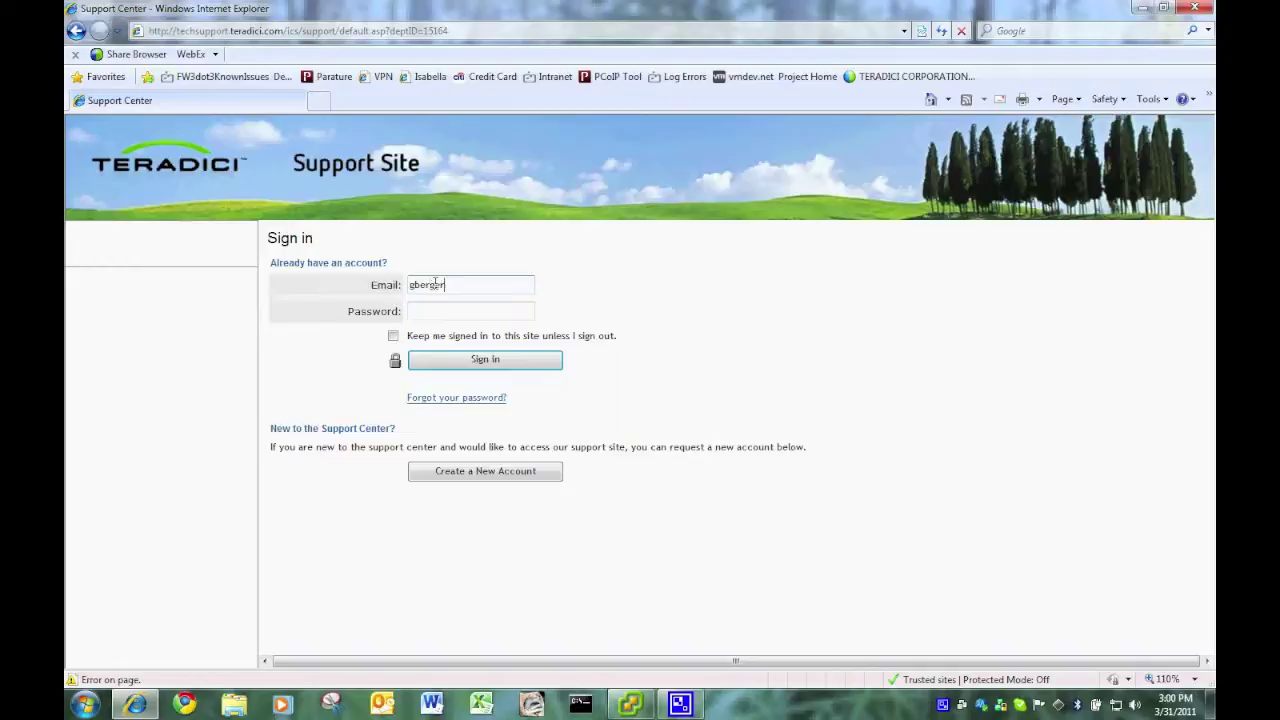
{"action": "key", "text": "Return"}
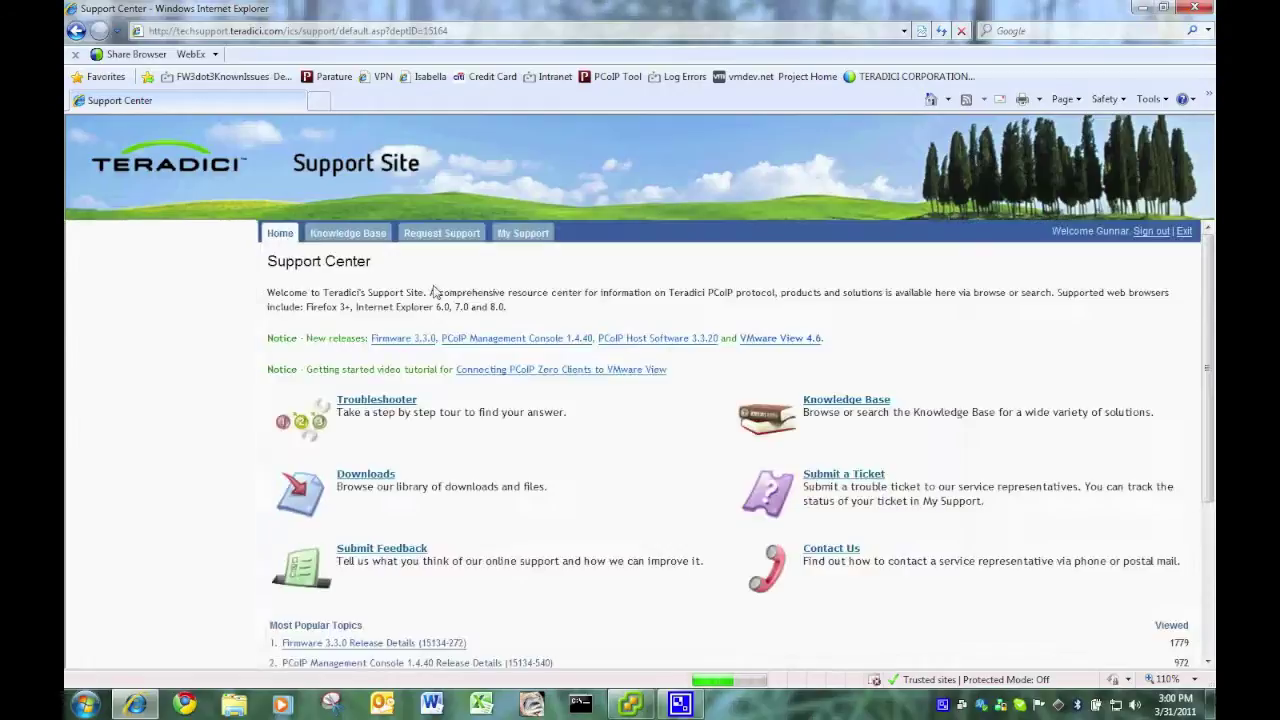
- Search the Knowledge Base for 1.4.40
{"action": "left_click", "coordinate": [163, 238]}
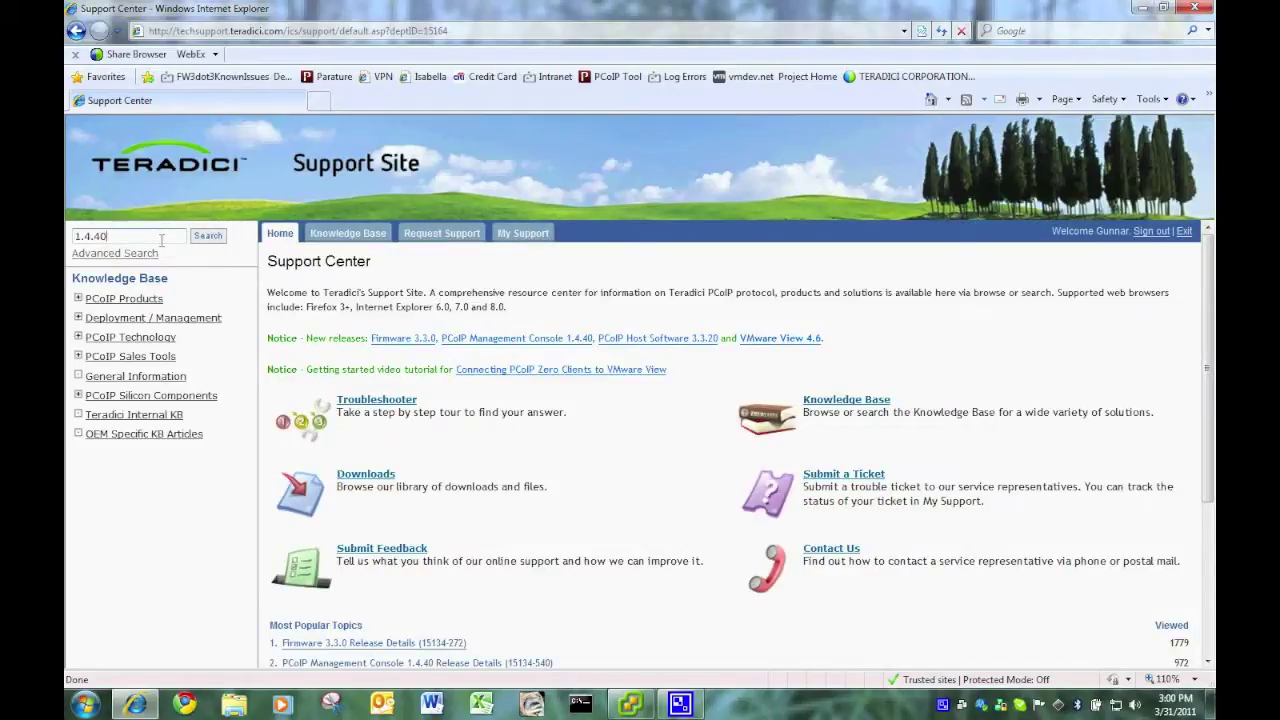
{"action": "type", "text": "1.4.40"}
{"action": "key", "text": "Return"}
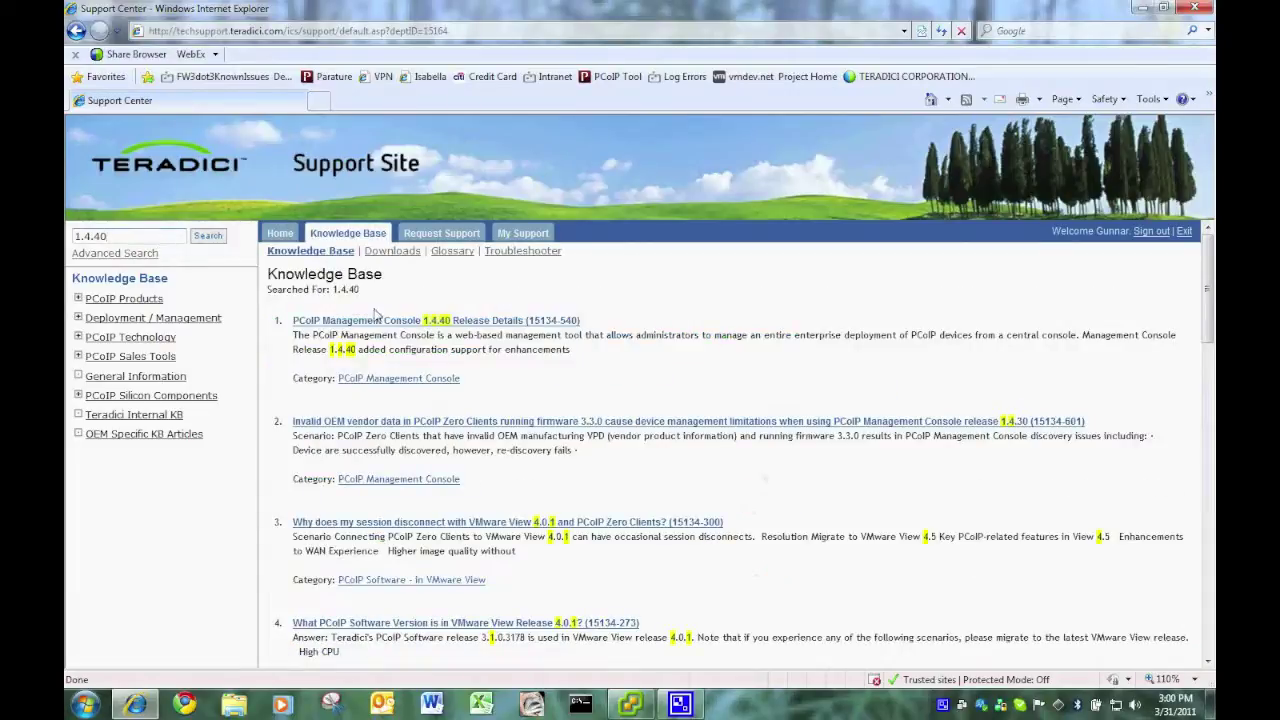
- From the 1.4.40 Release Details article, accept the EULA and save PCoIP_MC_rel1-4-40_v108.zip to the Desktop
{"action": "left_click", "coordinate": [385, 320]}
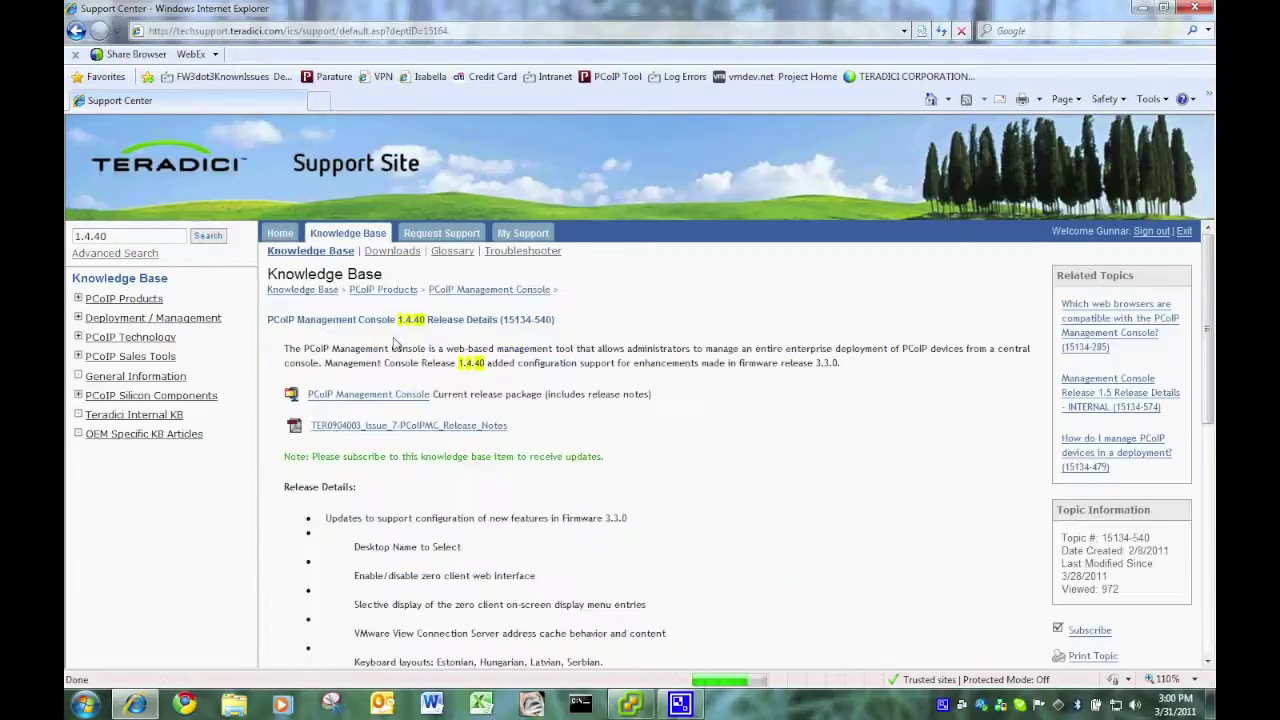
{"action": "left_click", "coordinate": [383, 396]}
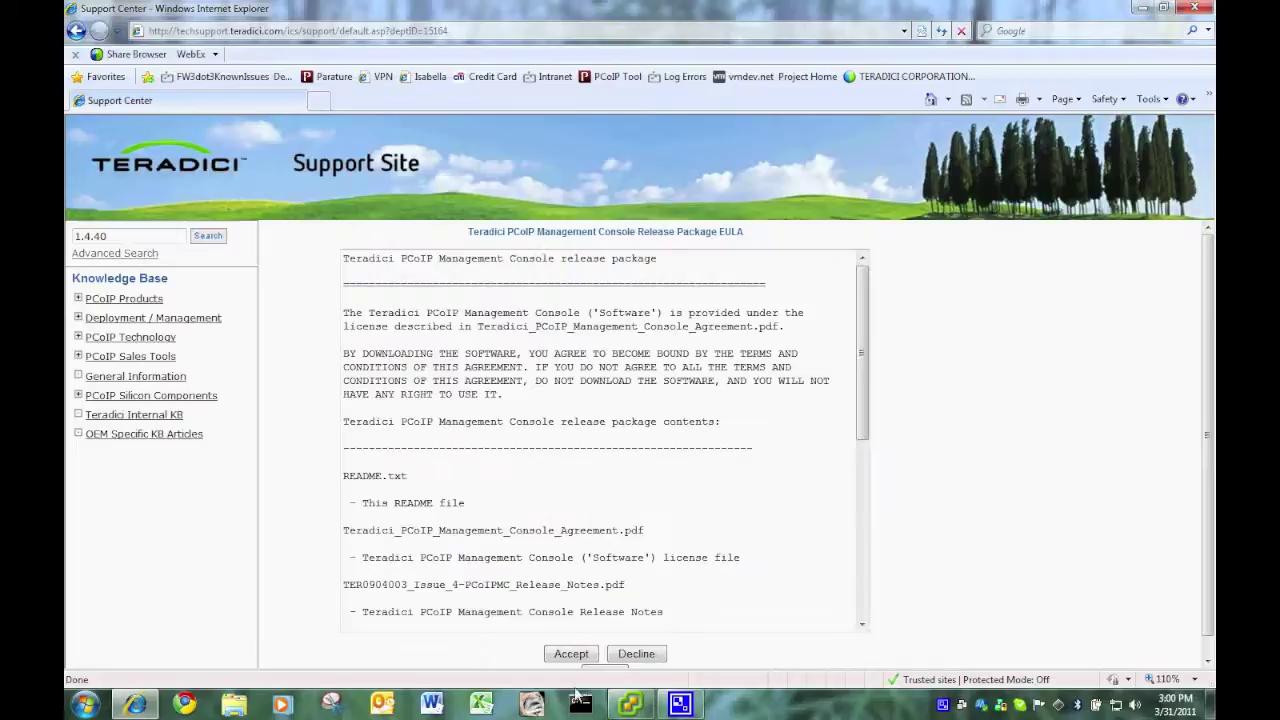
{"action": "left_click", "coordinate": [570, 655]}
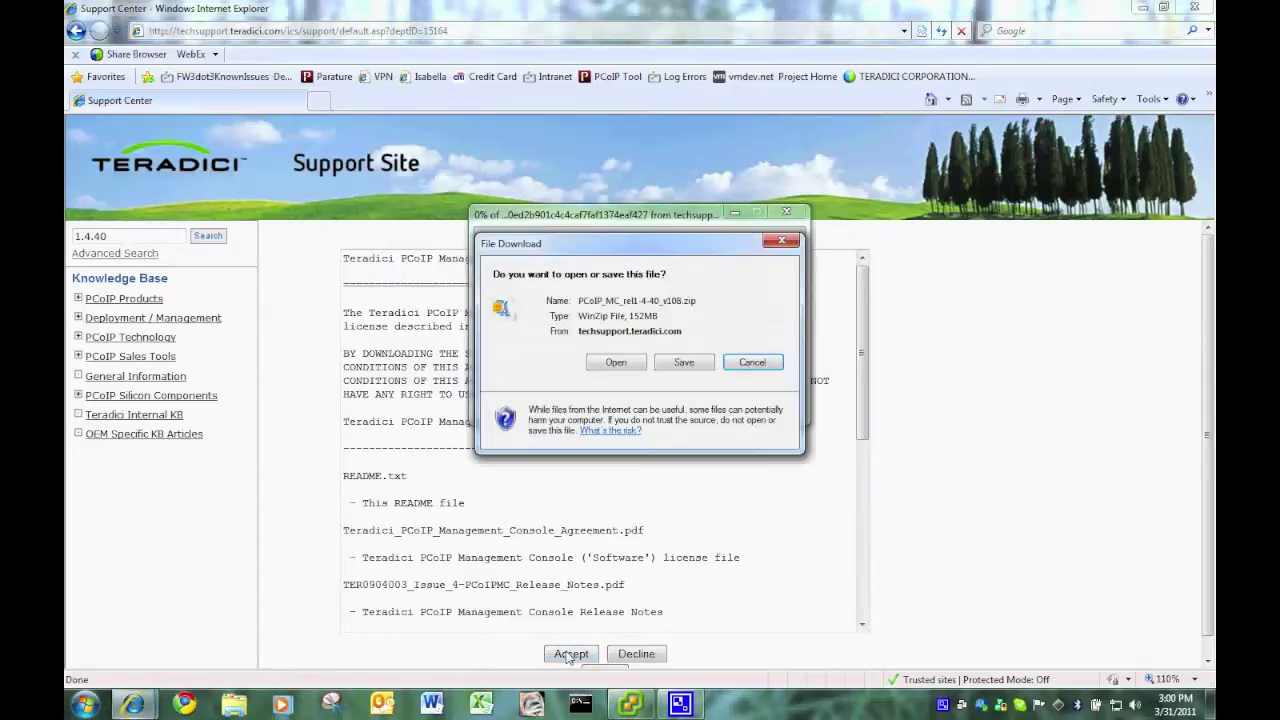
{"action": "left_click", "coordinate": [684, 361]}
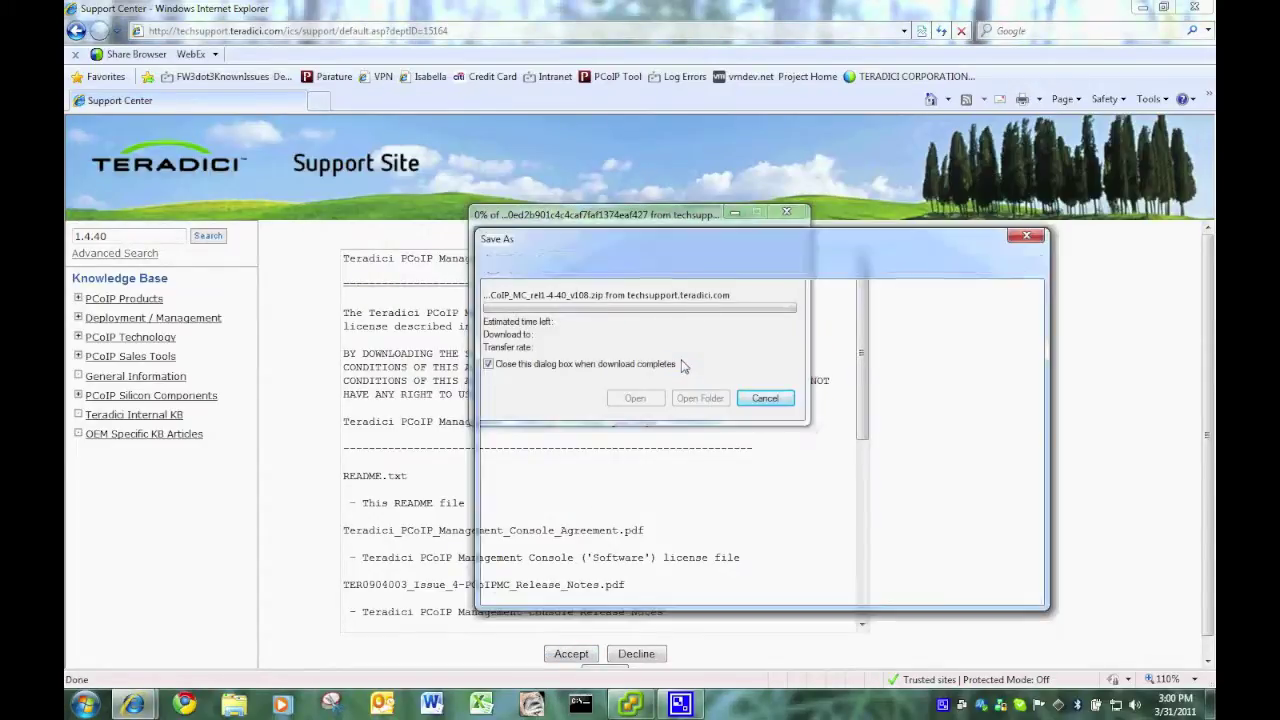
{"action": "left_click", "coordinate": [537, 340]}
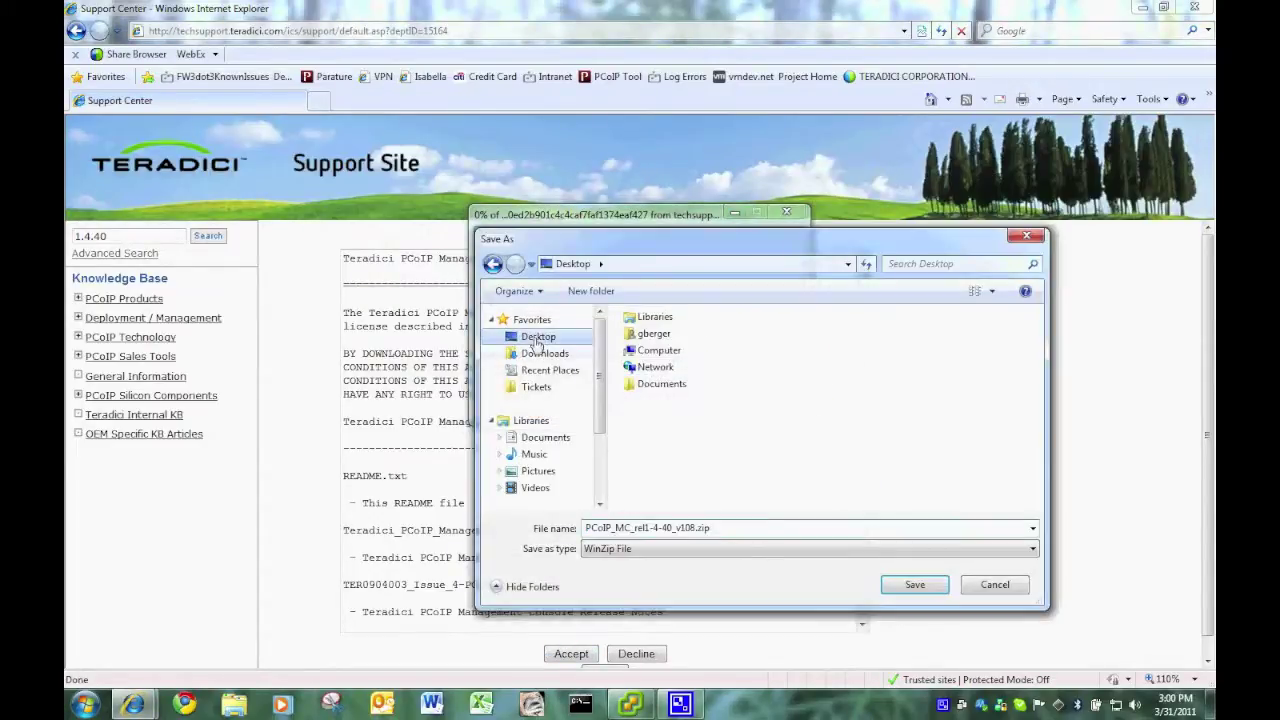
{"action": "left_click", "coordinate": [905, 586]}
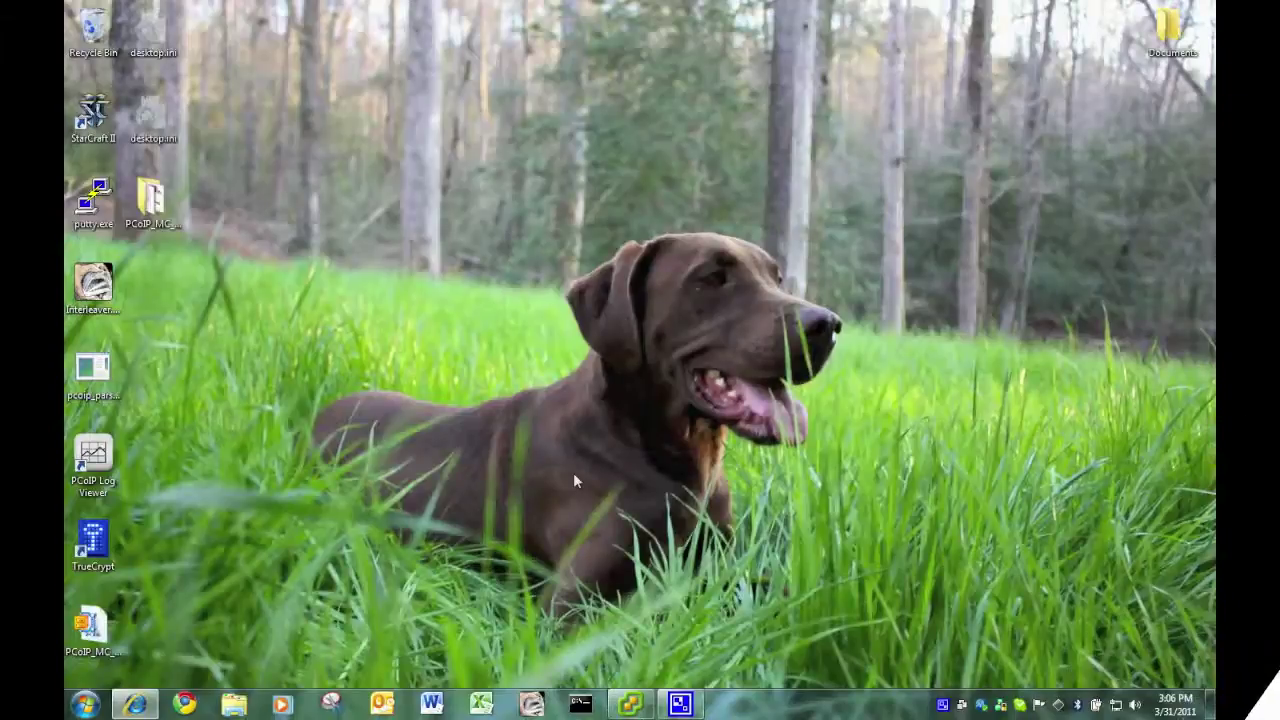
- Launch VMware vCenter Converter Standalone from the VMware folder under All Programs
{"action": "left_click", "coordinate": [84, 704]}
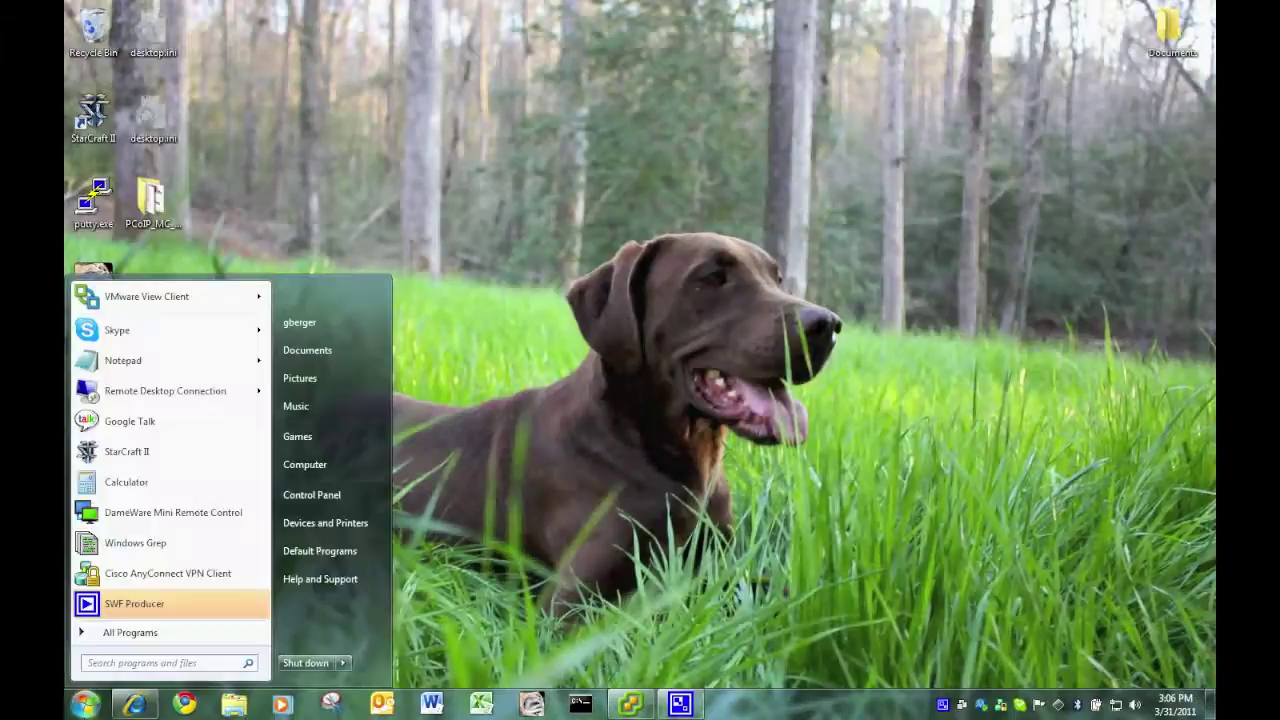
{"action": "left_click", "coordinate": [125, 633]}
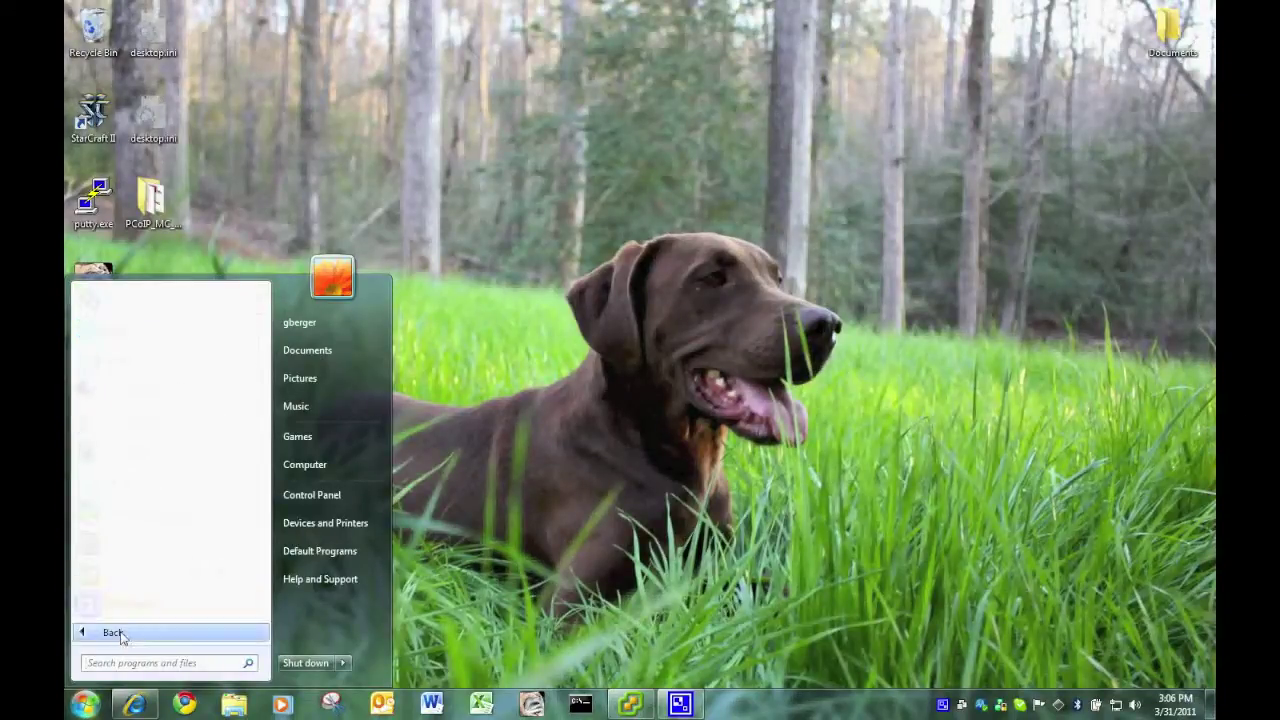
{"action": "left_click", "coordinate": [120, 633]}
{"action": "left_click", "coordinate": [140, 633]}
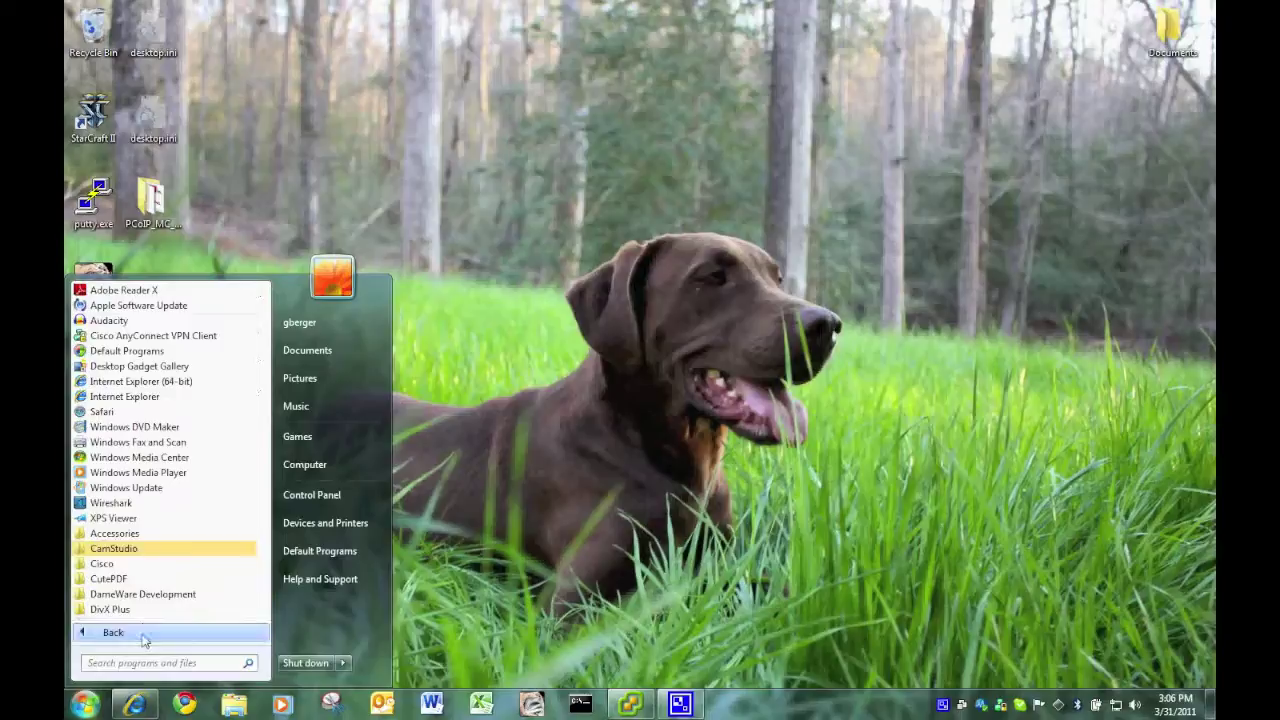
{"action": "scroll", "coordinate": [138, 596], "scroll_direction": "down", "scroll_amount": 5}
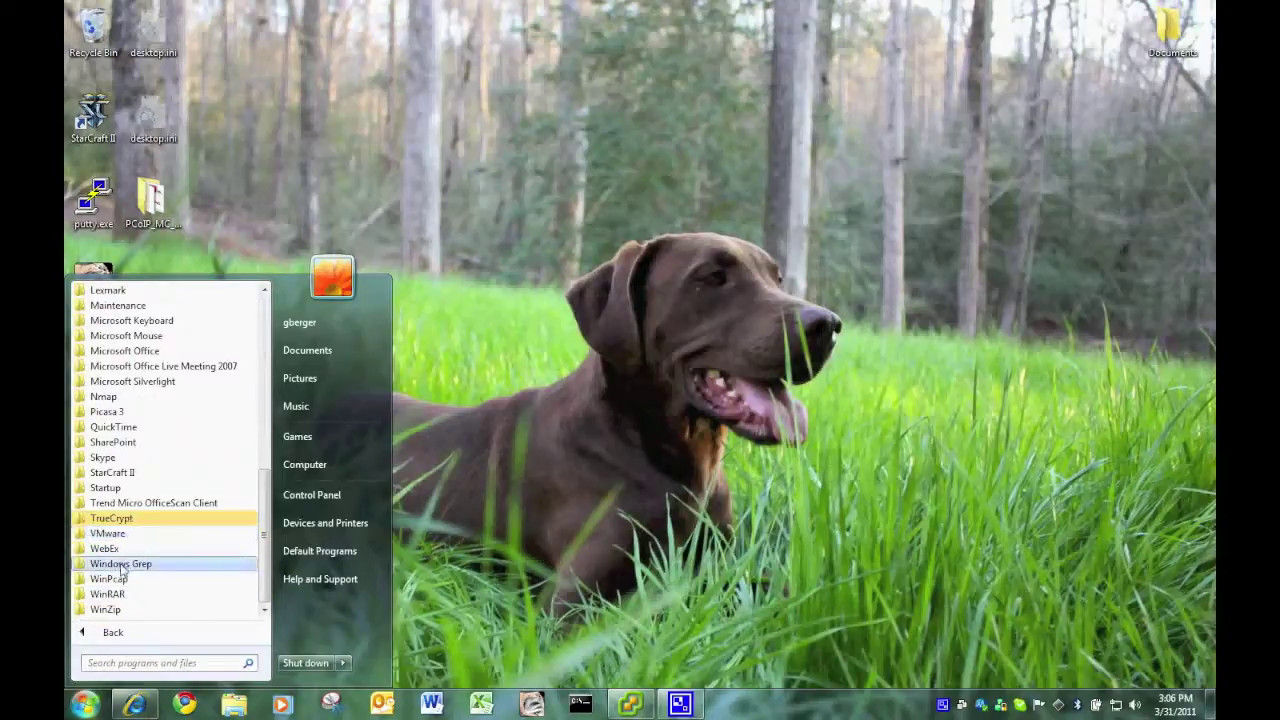
{"action": "left_click", "coordinate": [110, 533]}
{"action": "left_click", "coordinate": [111, 535]}
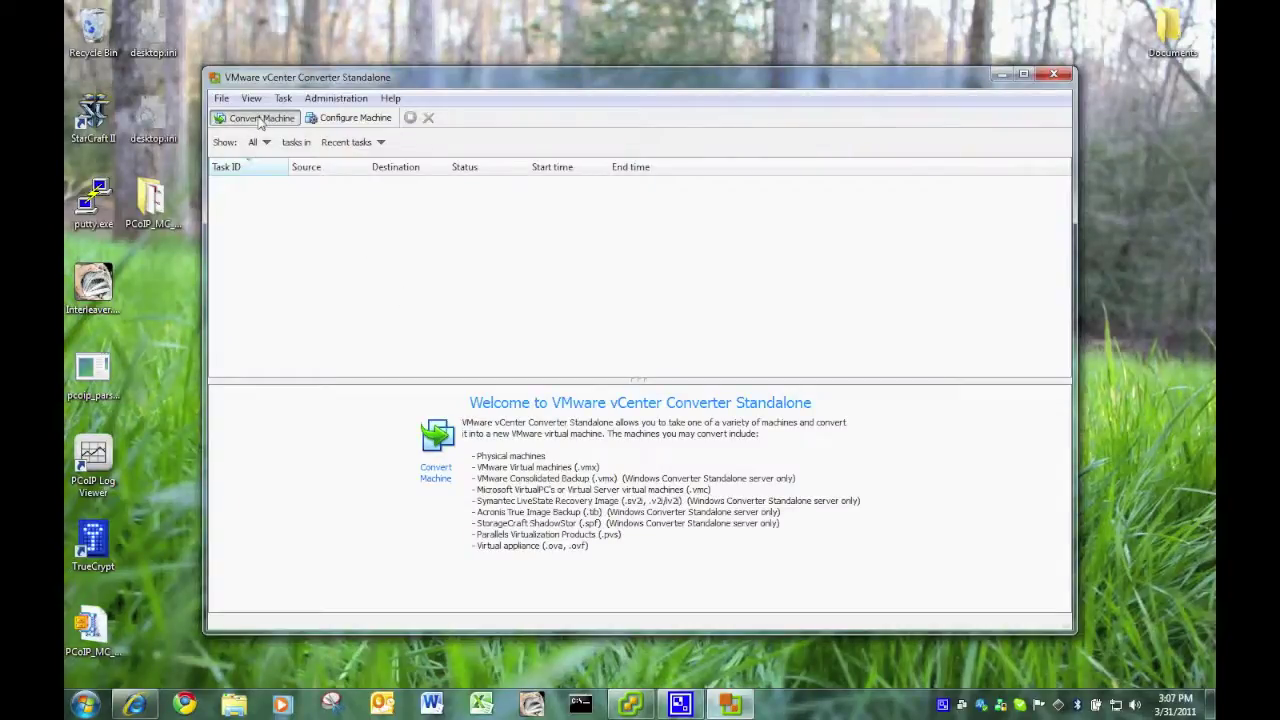
- Start Convert Machine with VMware Workstation source Desktop\PCoIP_MC_rel1-4-40_v108\PCoIP_MC_rel1-4-40_v108.vmx
{"action": "left_click", "coordinate": [261, 118]}
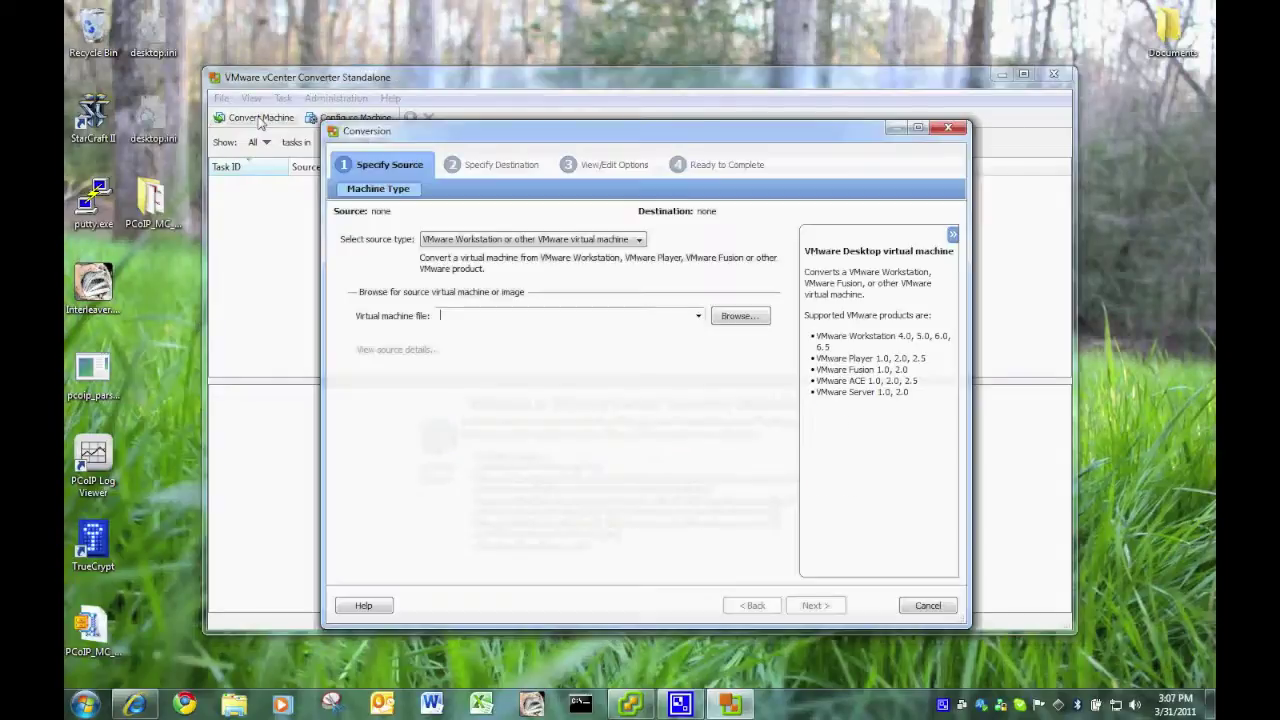
{"action": "left_click", "coordinate": [638, 241]}
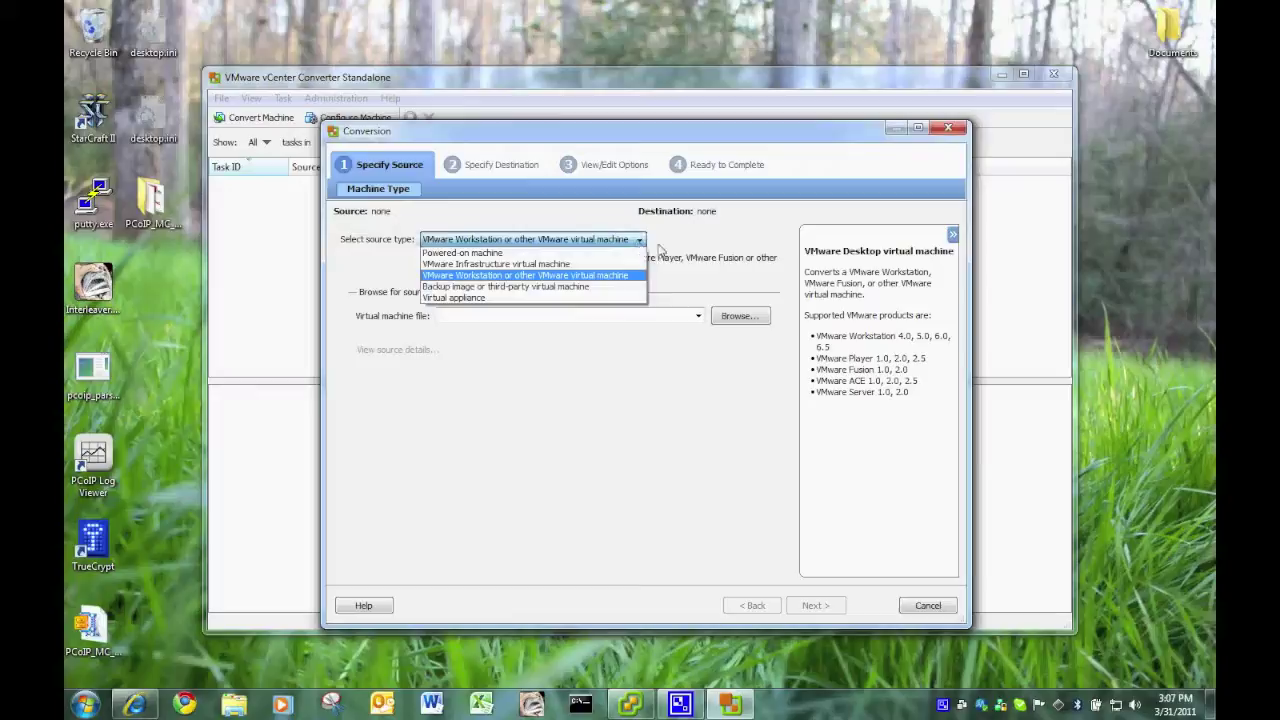
{"action": "left_click", "coordinate": [695, 255]}
{"action": "left_click", "coordinate": [742, 316]}
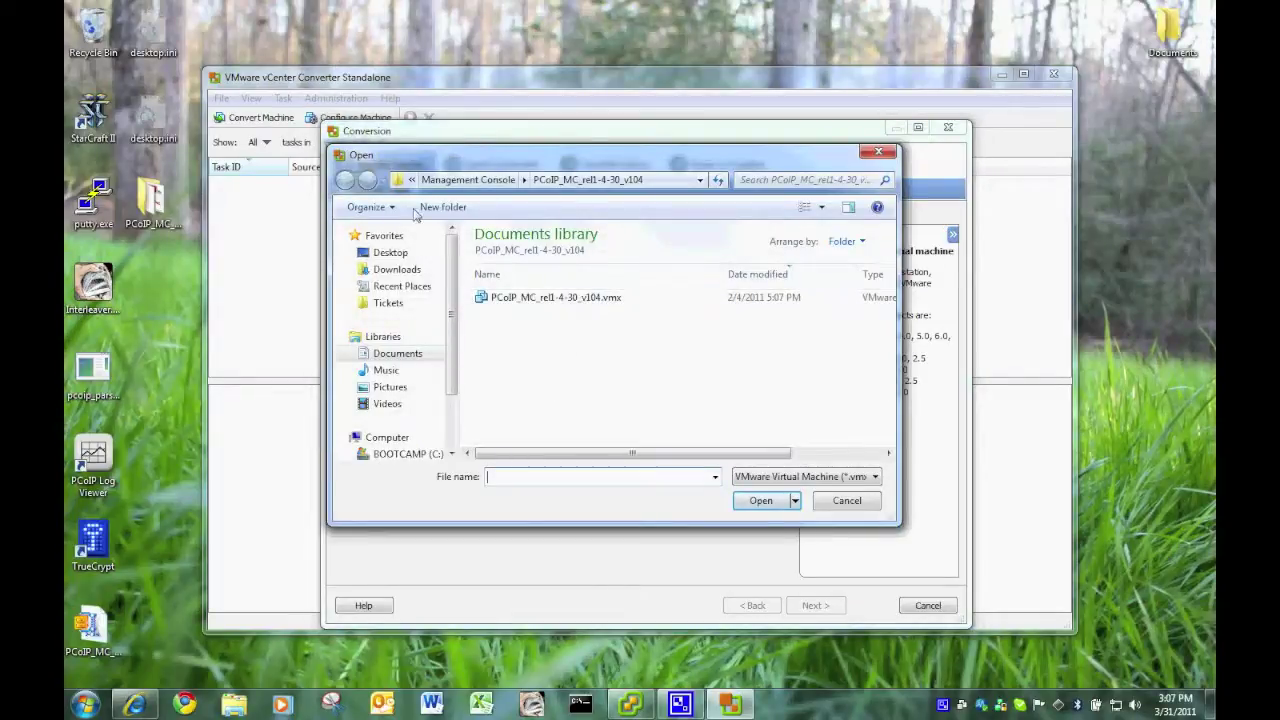
{"action": "left_click", "coordinate": [387, 256]}
{"action": "double_click", "coordinate": [526, 318]}
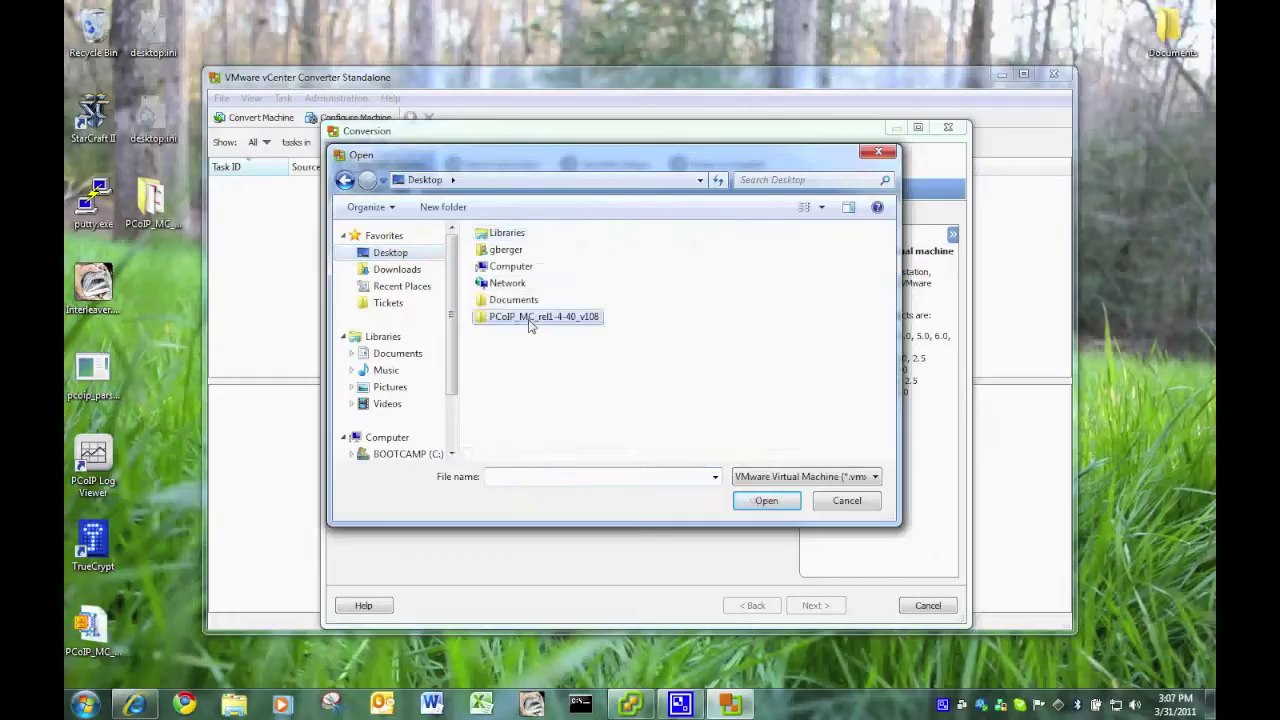
{"action": "double_click", "coordinate": [566, 257]}
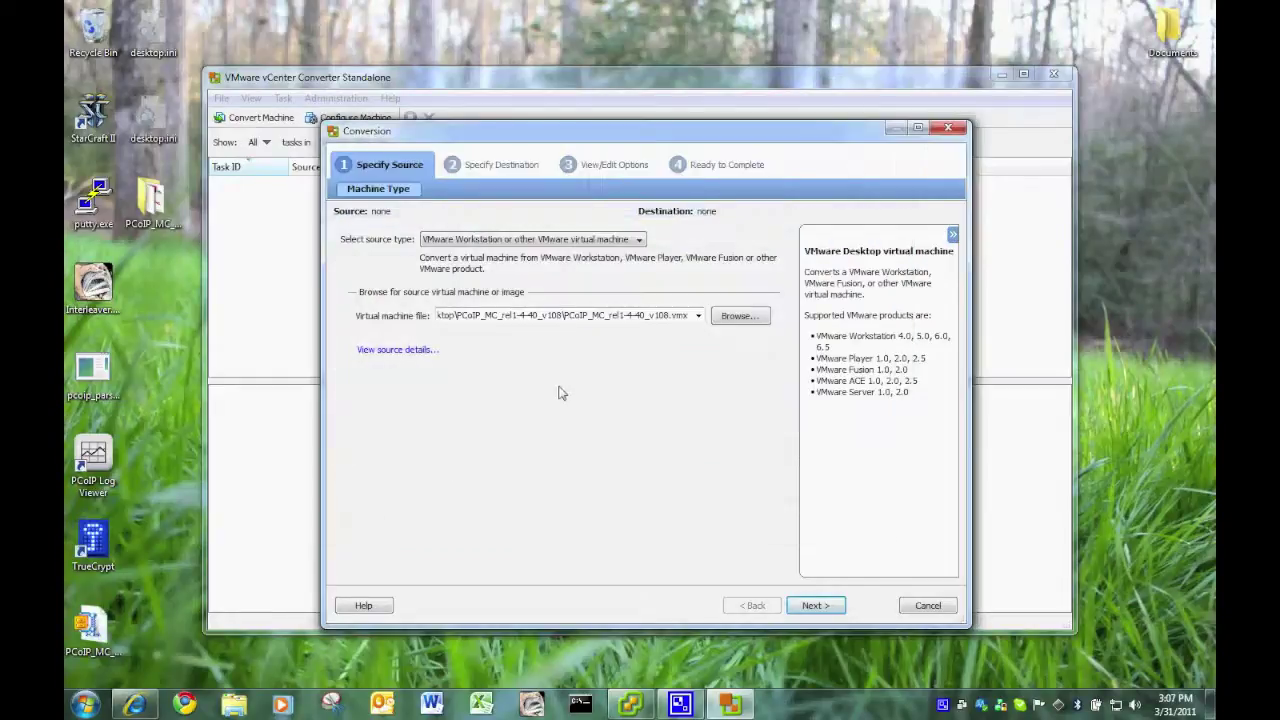
{"action": "left_click", "coordinate": [812, 606]}
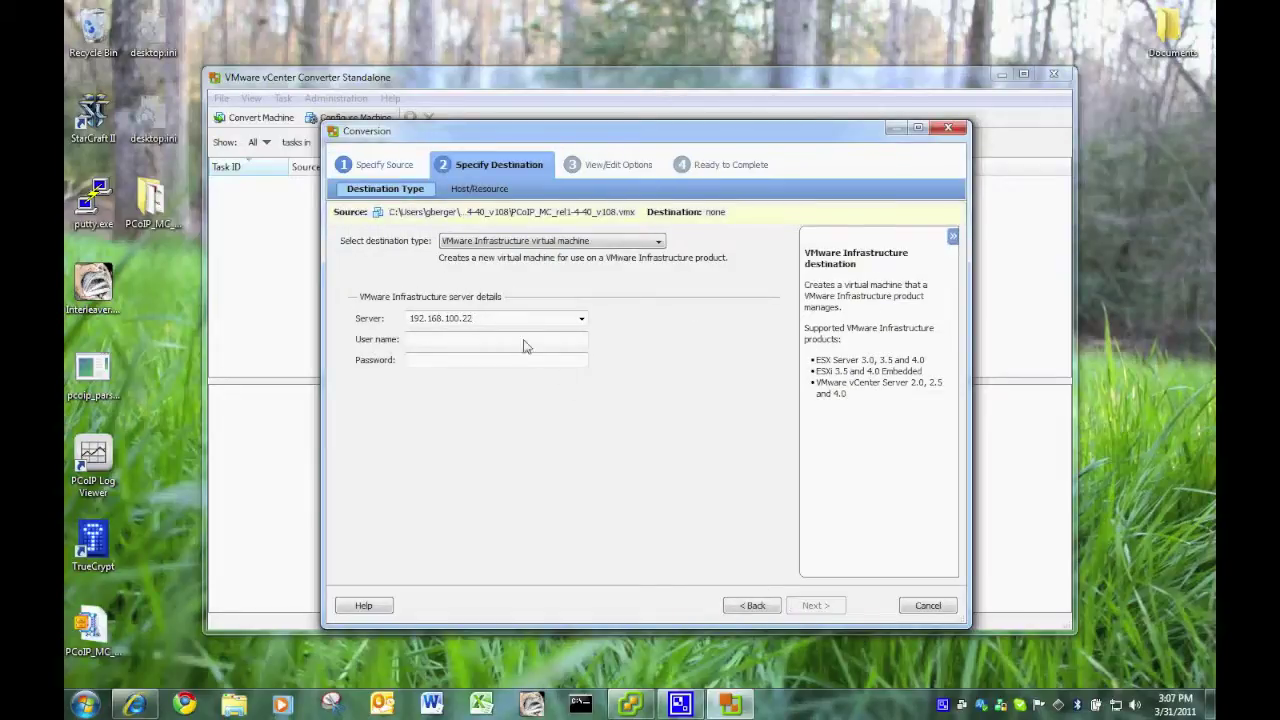
- Connect to destination server 192.168.100.22 with the user name and password
{"action": "type", "text": "ger"}
{"action": "key", "text": "Tab"}
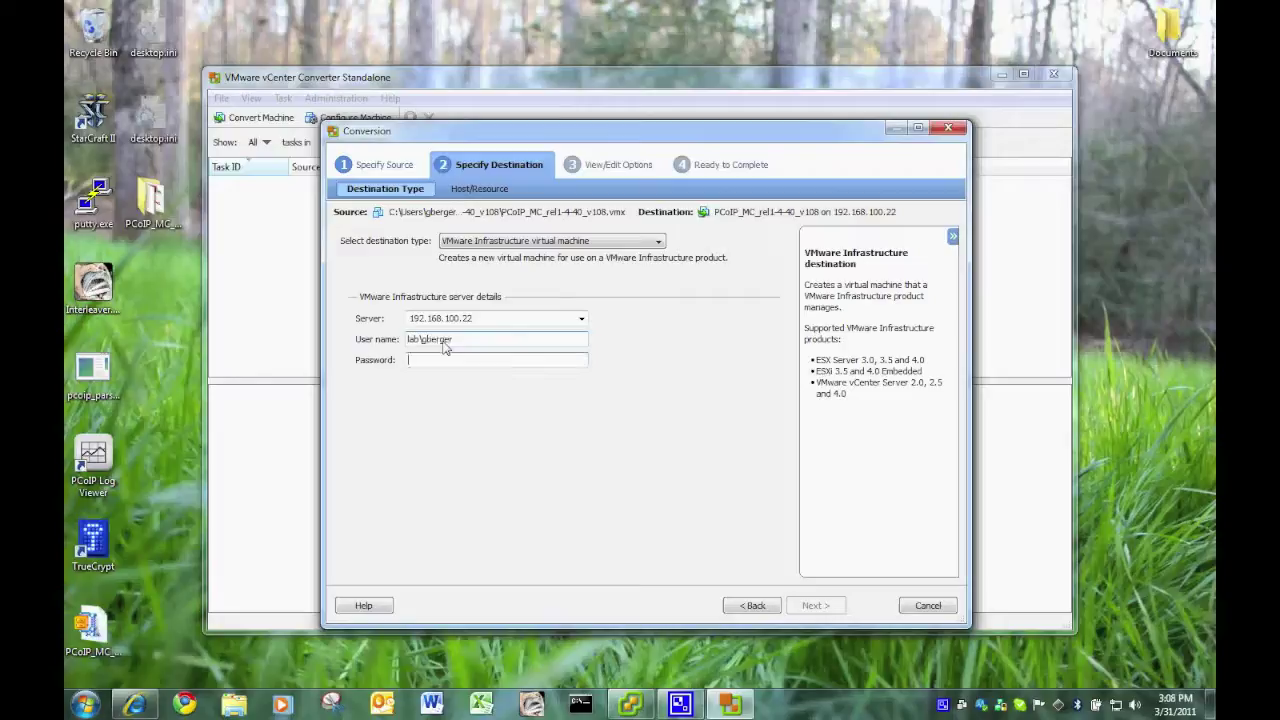
{"action": "type", "text": "******"}
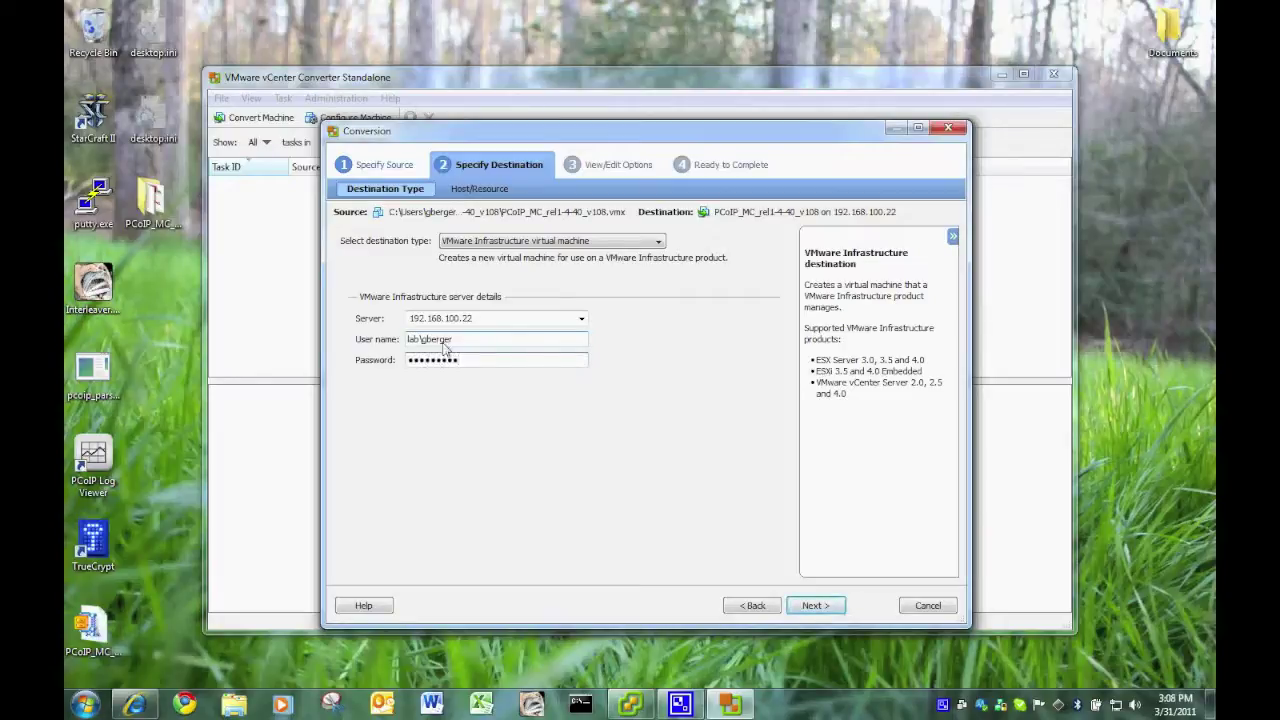
{"action": "left_click", "coordinate": [815, 605]}
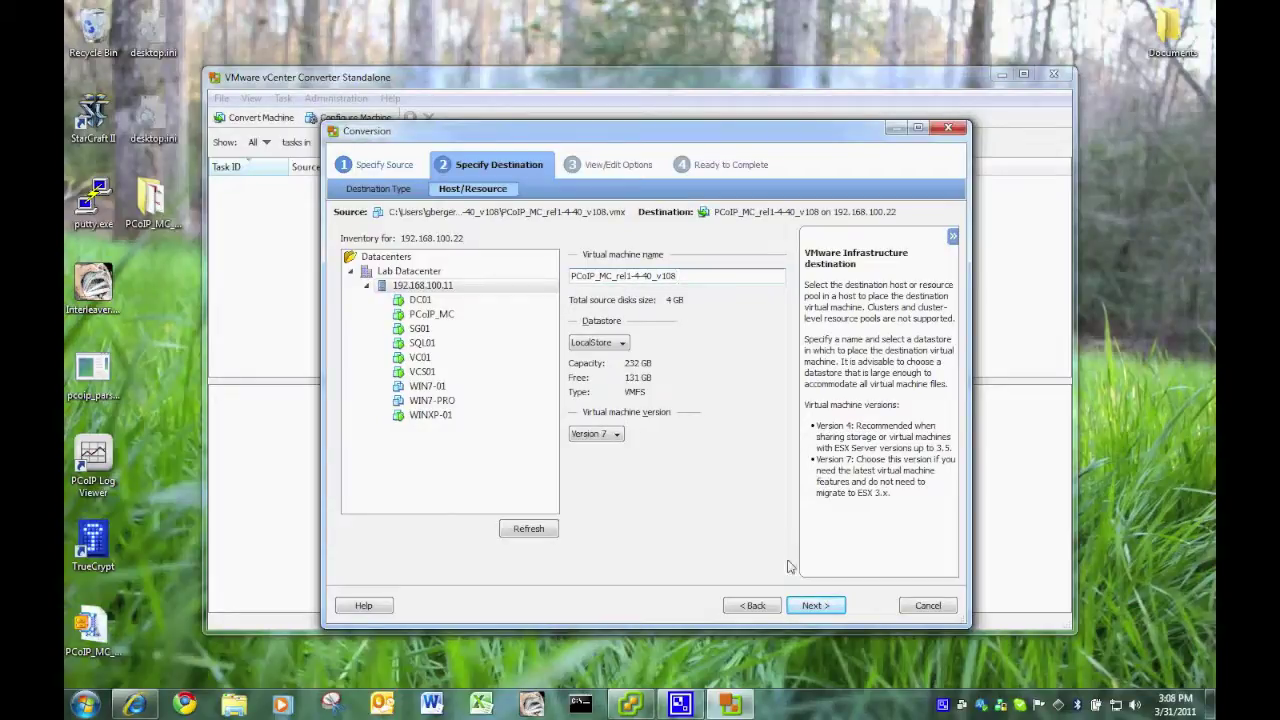
- Keep the VM name PCoIP_MC_rel1-4-40_v108 on host 192.168.100.11 and proceed to the options
{"action": "left_click_drag", "start_coordinate": [614, 283], "coordinate": [722, 287]}
{"action": "left_click", "coordinate": [722, 287]}
{"action": "left_click", "coordinate": [810, 606]}
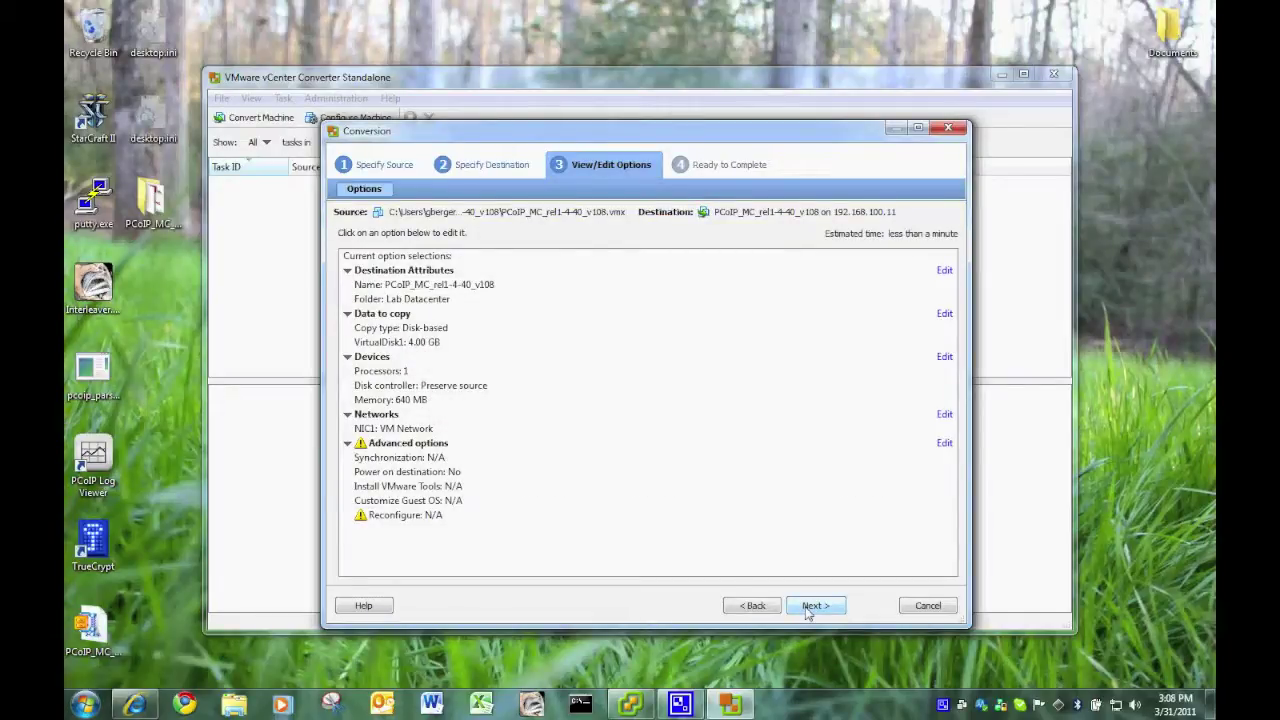
- Accept the options and Finish on Ready to Complete, starting conversion task 4
{"action": "left_click", "coordinate": [808, 607]}
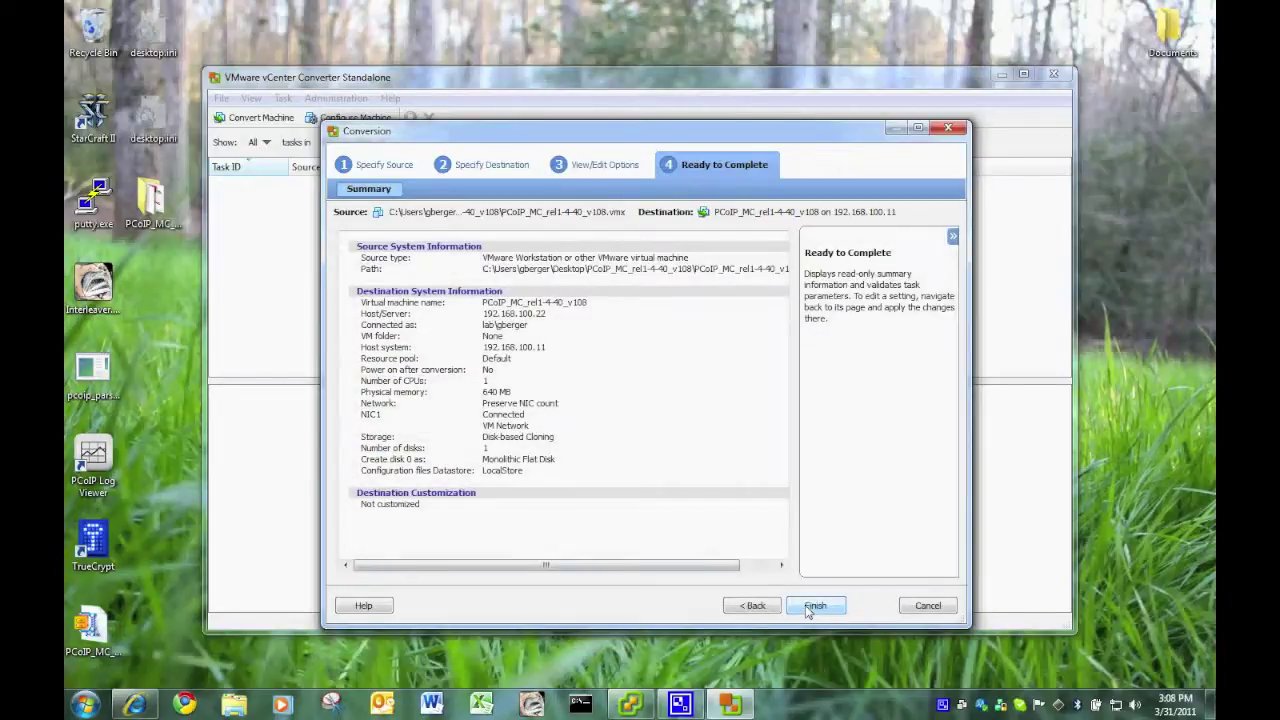
{"action": "left_click", "coordinate": [812, 606]}
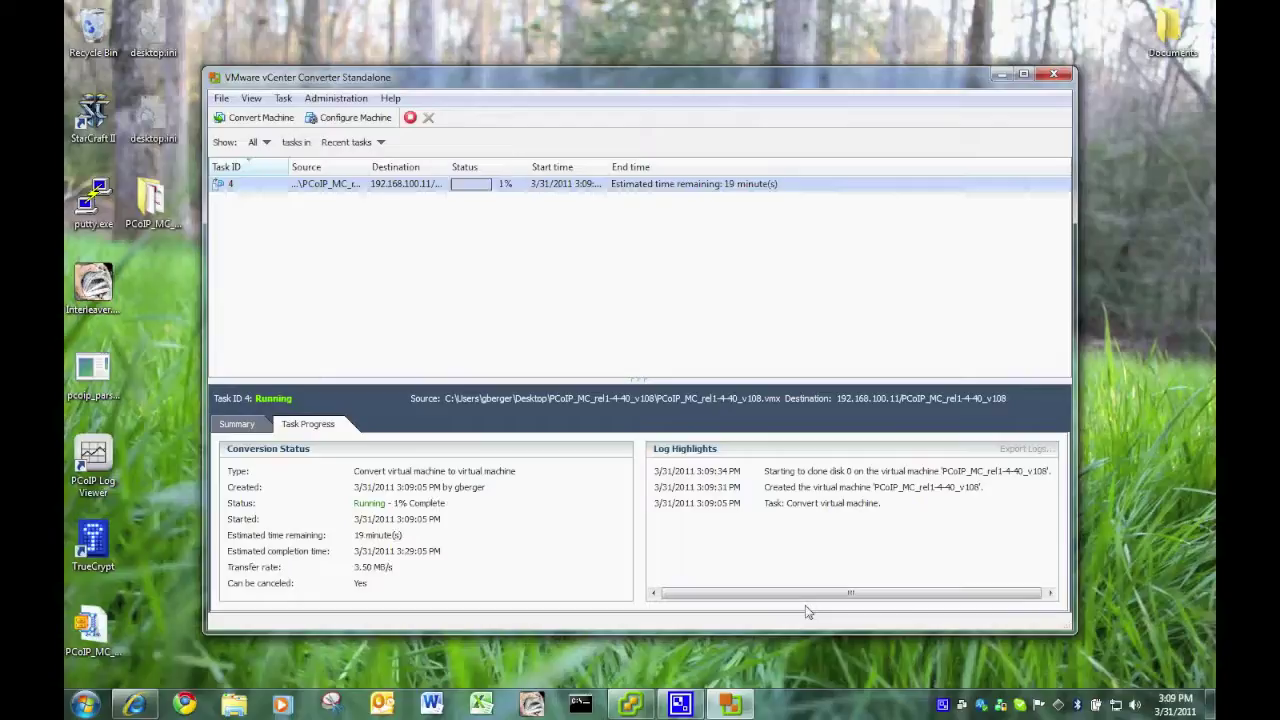
- Widen the Start time column of the task list while conversion task 4 runs
{"action": "left_click_drag", "start_coordinate": [610, 167], "coordinate": [651, 167]}
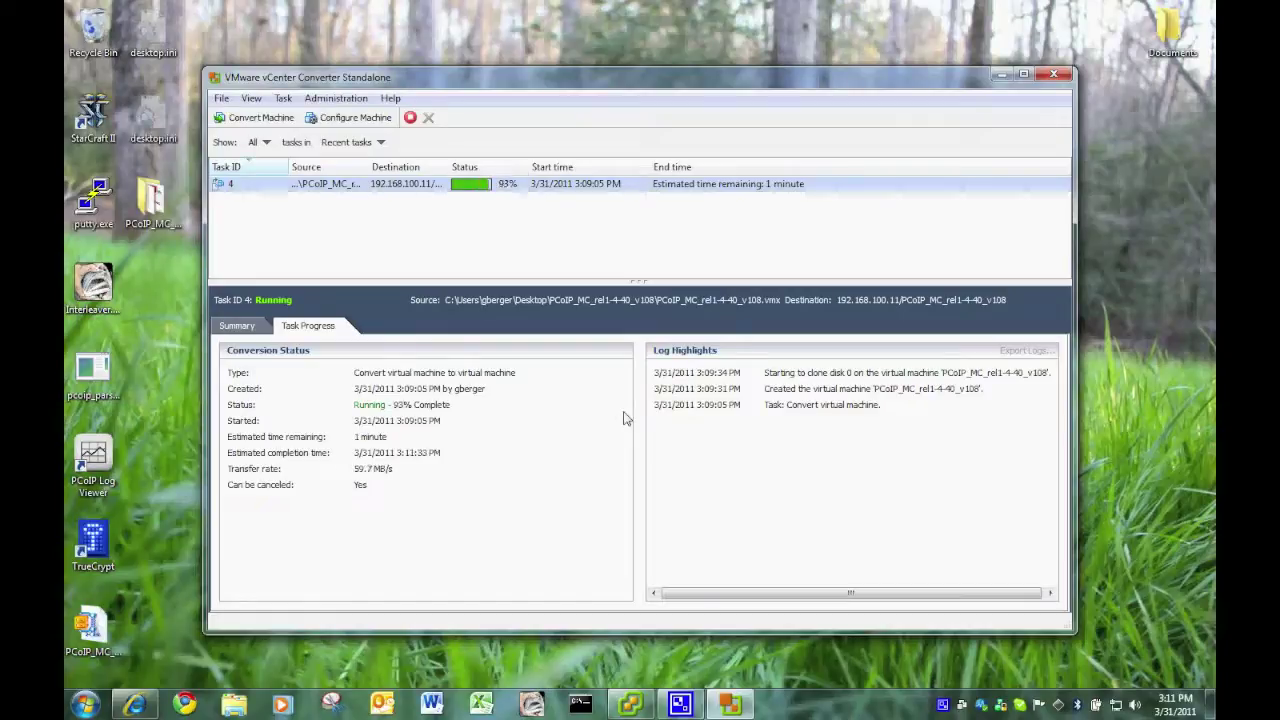
- Close the Converter and select PCoIP_MC_rel1-4-40_v108 in the vSphere Client inventory
{"action": "key", "text": "alt+F4"}
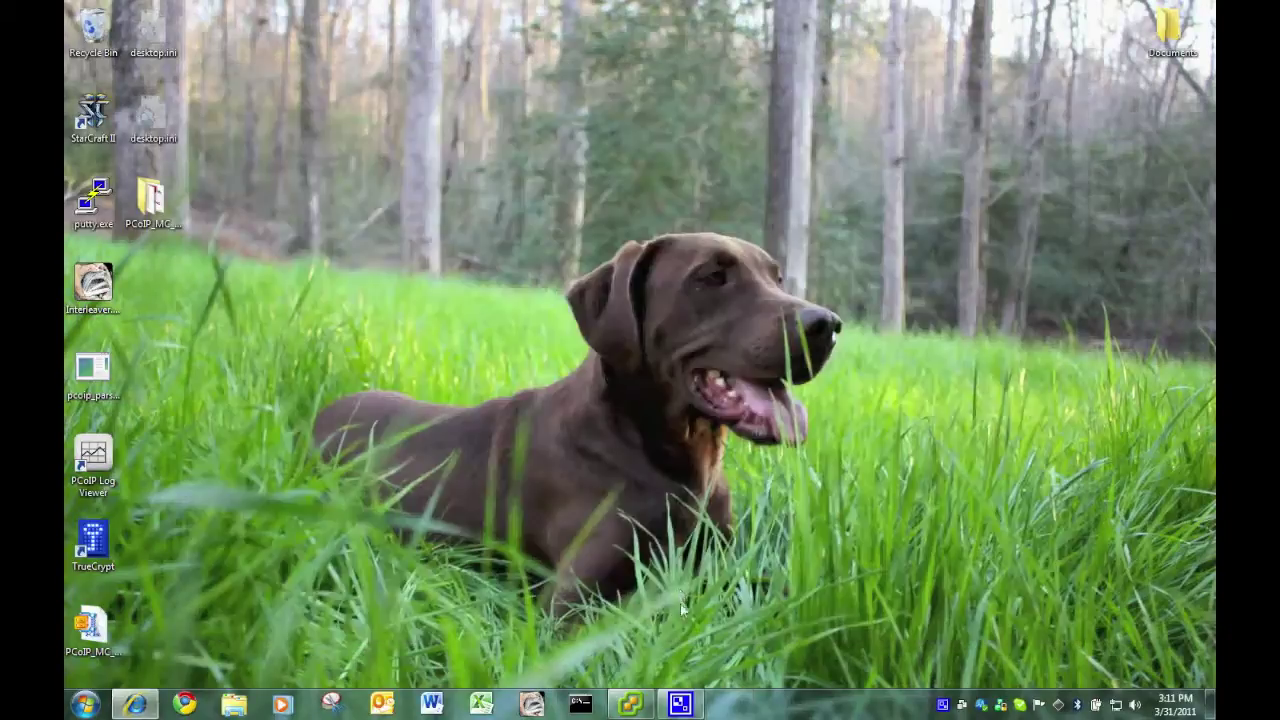
{"action": "left_click", "coordinate": [631, 704]}
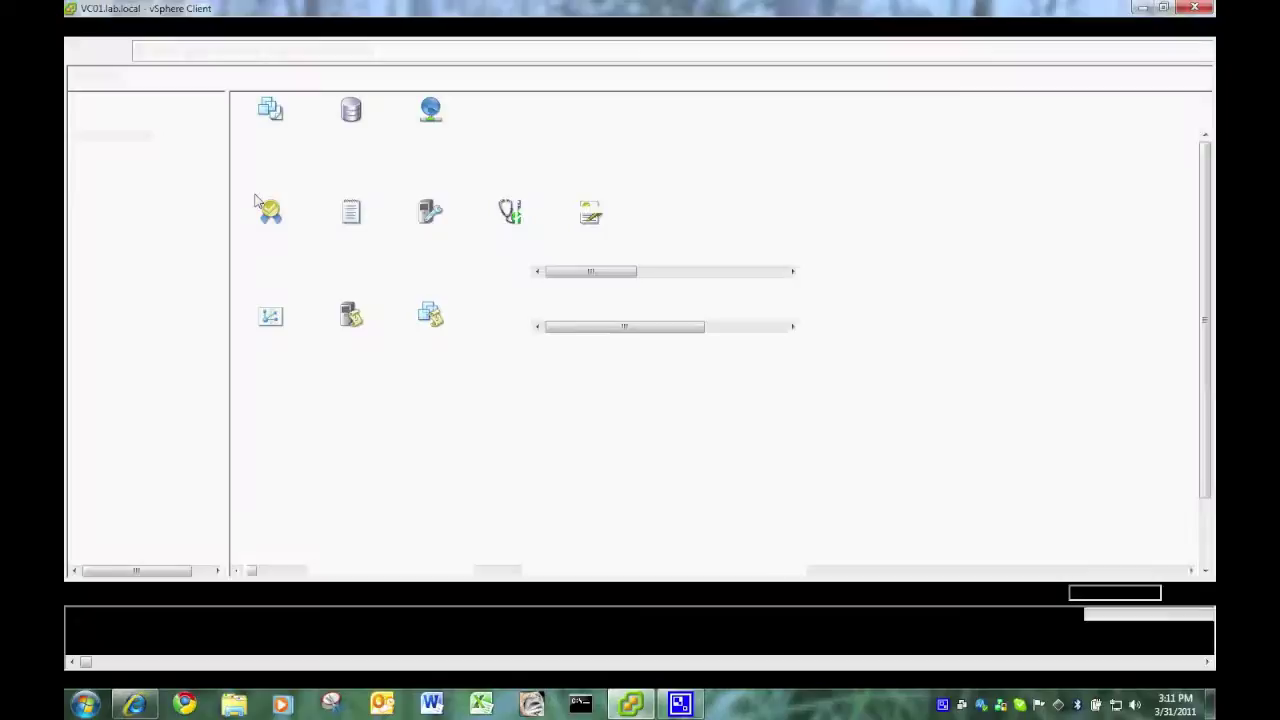
{"action": "left_click", "coordinate": [220, 161]}
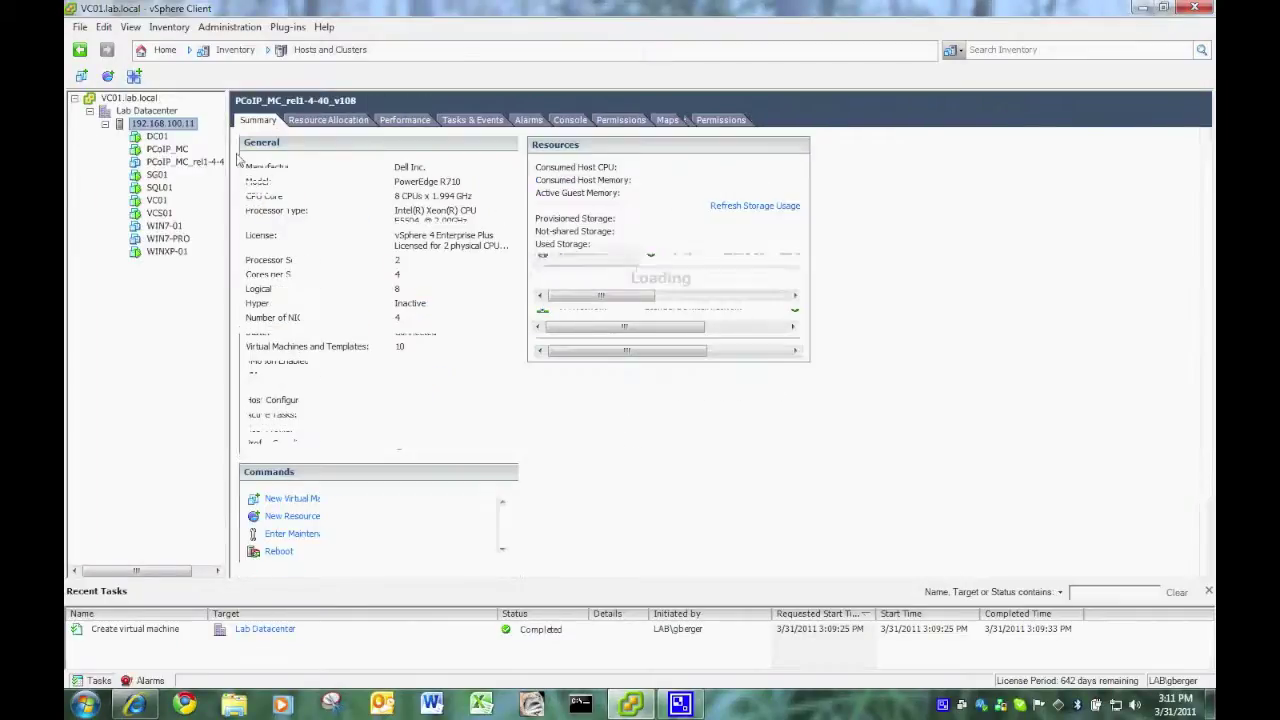
{"action": "left_click_drag", "start_coordinate": [228, 146], "coordinate": [277, 148]}
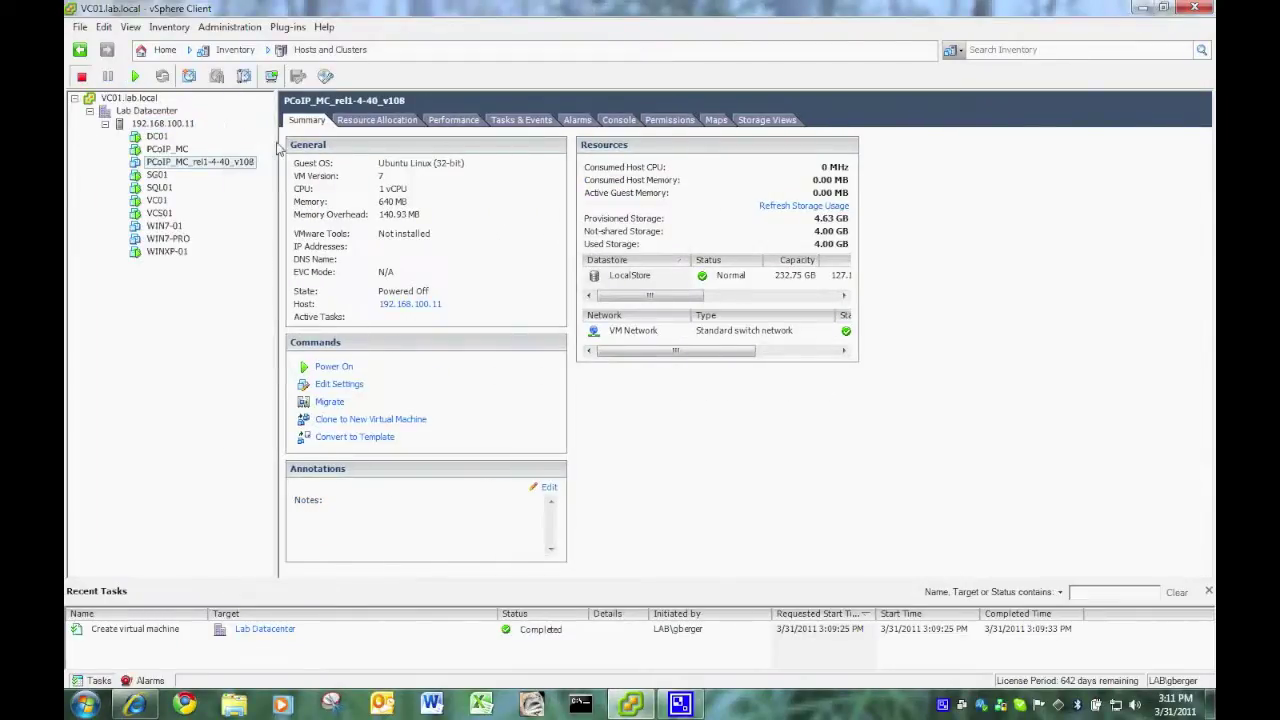
- Open the new VM's console and power it on, repositioning the console window
{"action": "left_click", "coordinate": [272, 80]}
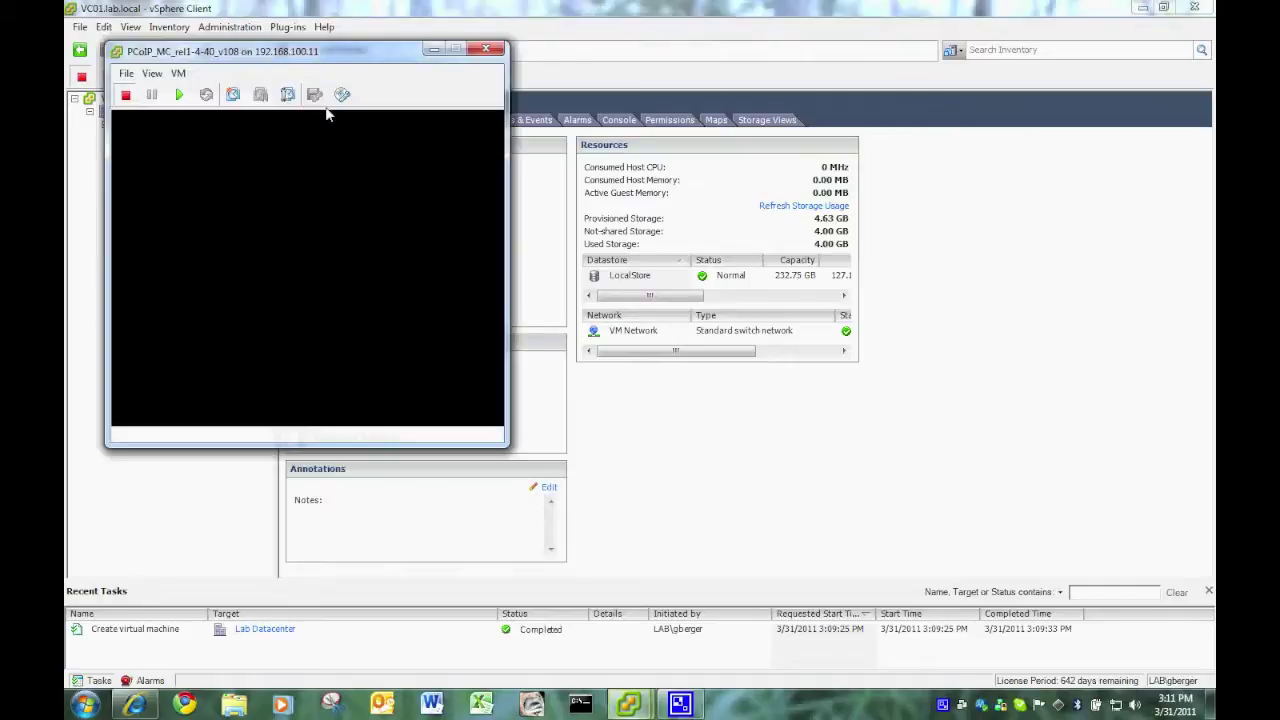
{"action": "left_click_drag", "start_coordinate": [295, 48], "coordinate": [524, 52]}
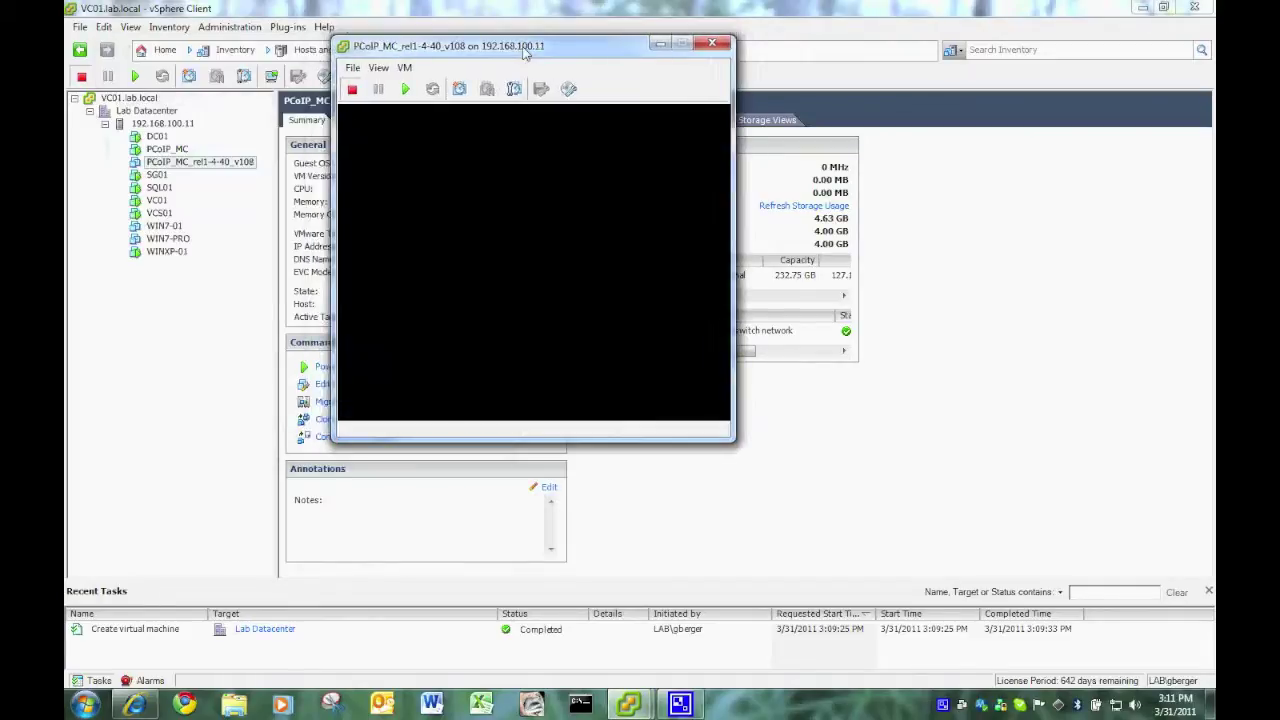
{"action": "left_click", "coordinate": [405, 89]}
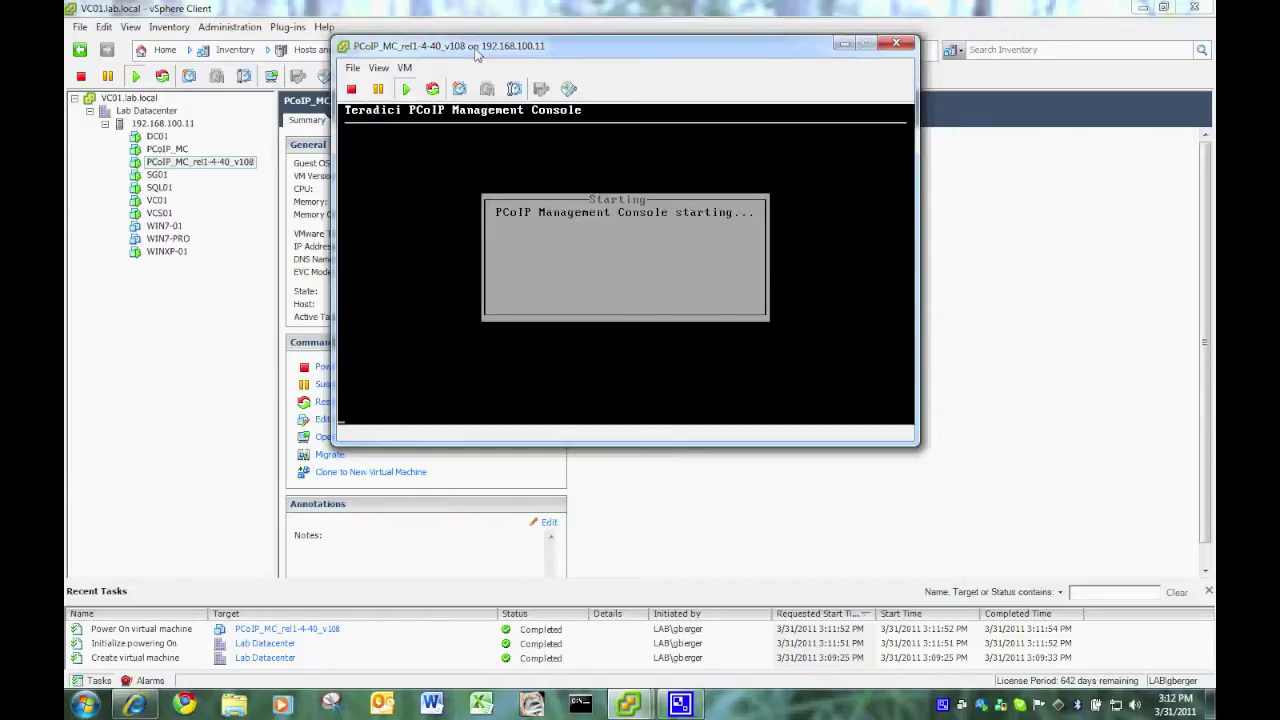
{"action": "left_click_drag", "start_coordinate": [476, 55], "coordinate": [598, 79]}
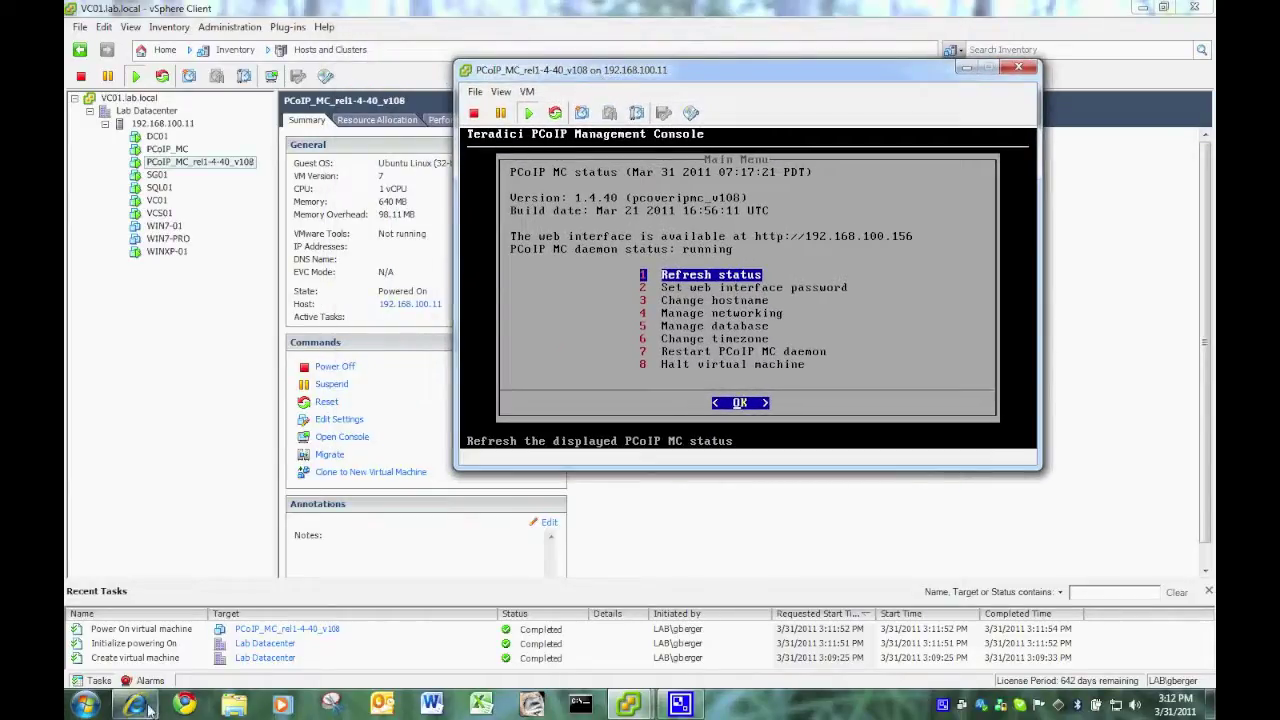
- Open the pcoip-mc Management Console address in the browser, accept certificate and license, and log in
{"action": "mouse_move", "coordinate": [148, 708]}
{"action": "left_click", "coordinate": [170, 630]}
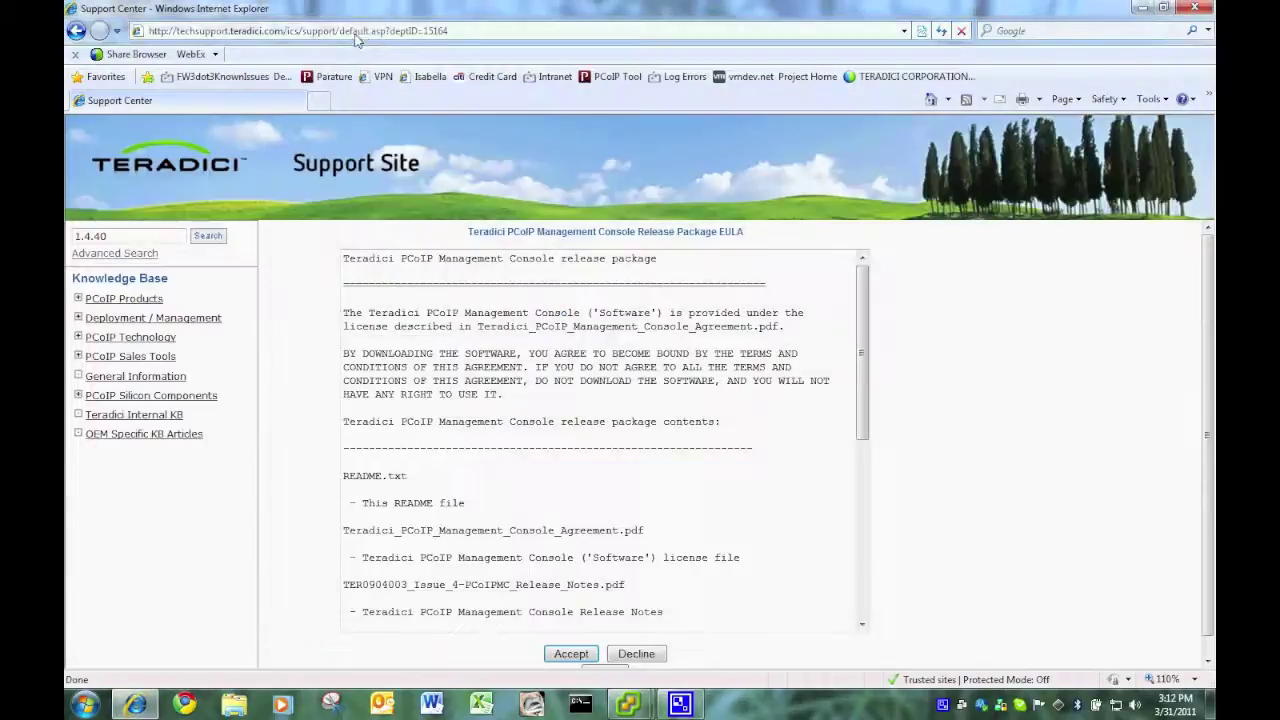
{"action": "left_click", "coordinate": [357, 35]}
{"action": "type", "text": "pc"}
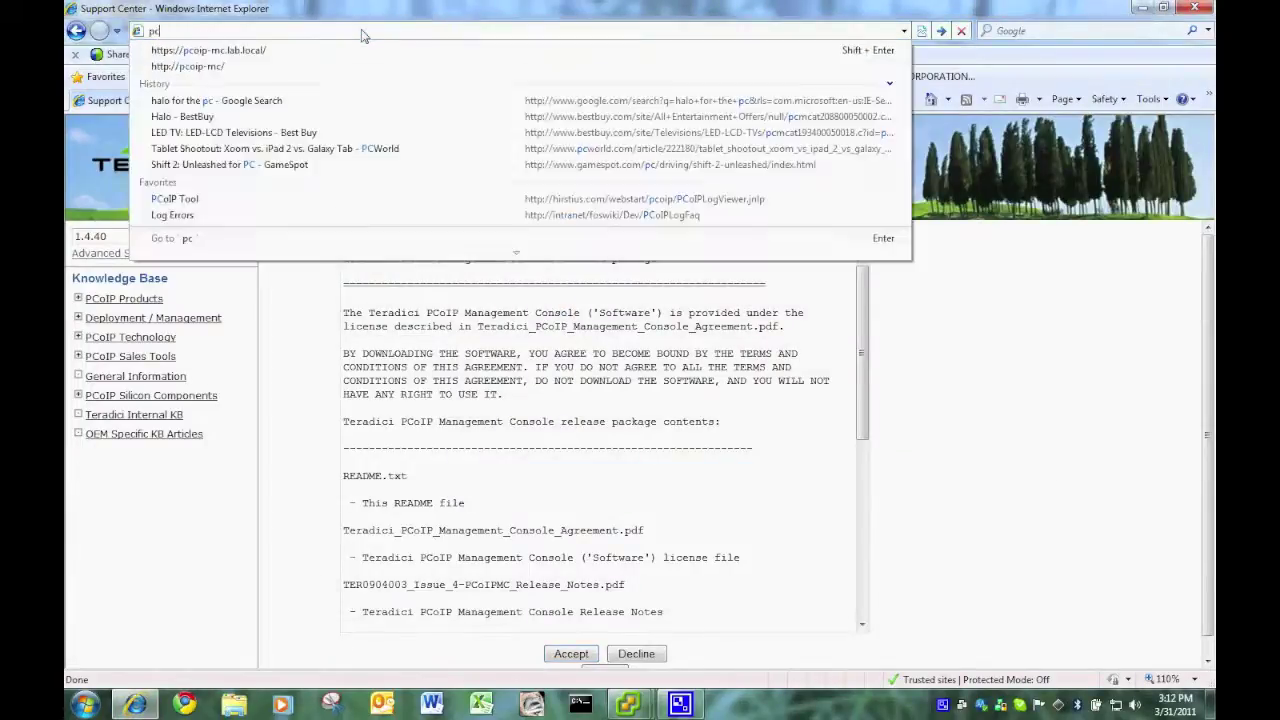
{"action": "type", "text": "oip"}
{"action": "key", "text": "Down"}
{"action": "key", "text": "Return"}
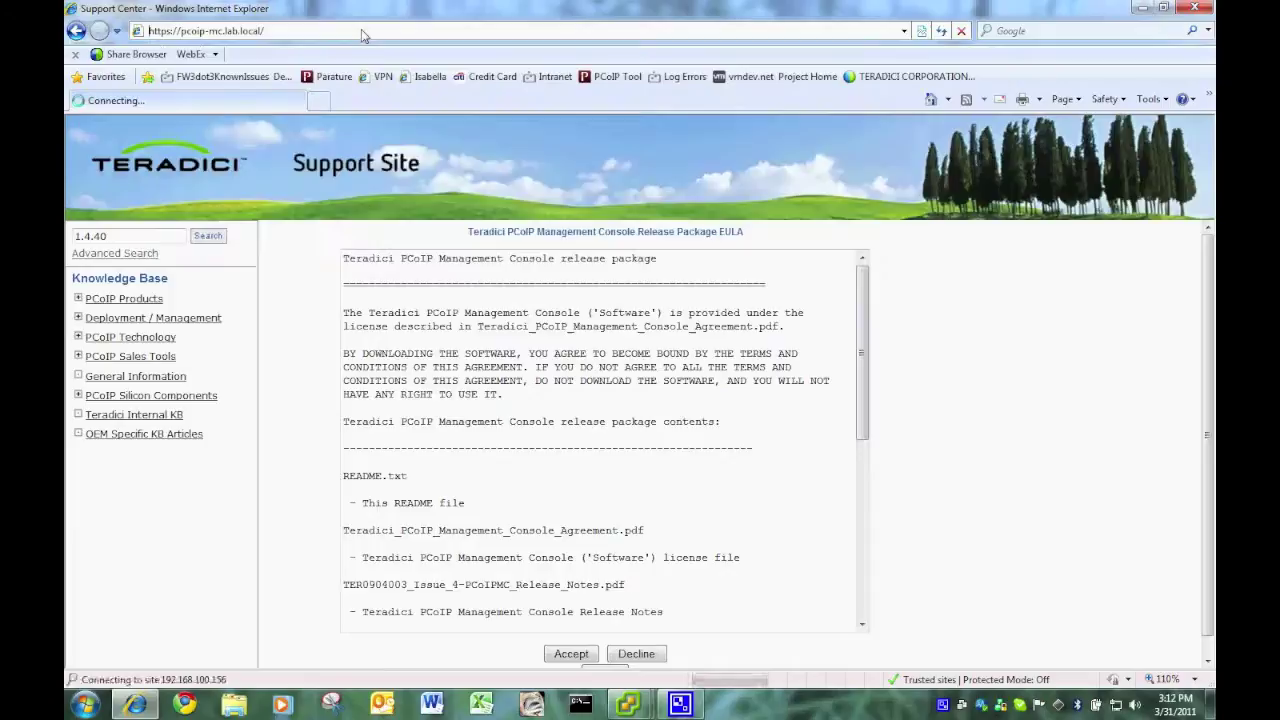
{"action": "left_click", "coordinate": [262, 336]}
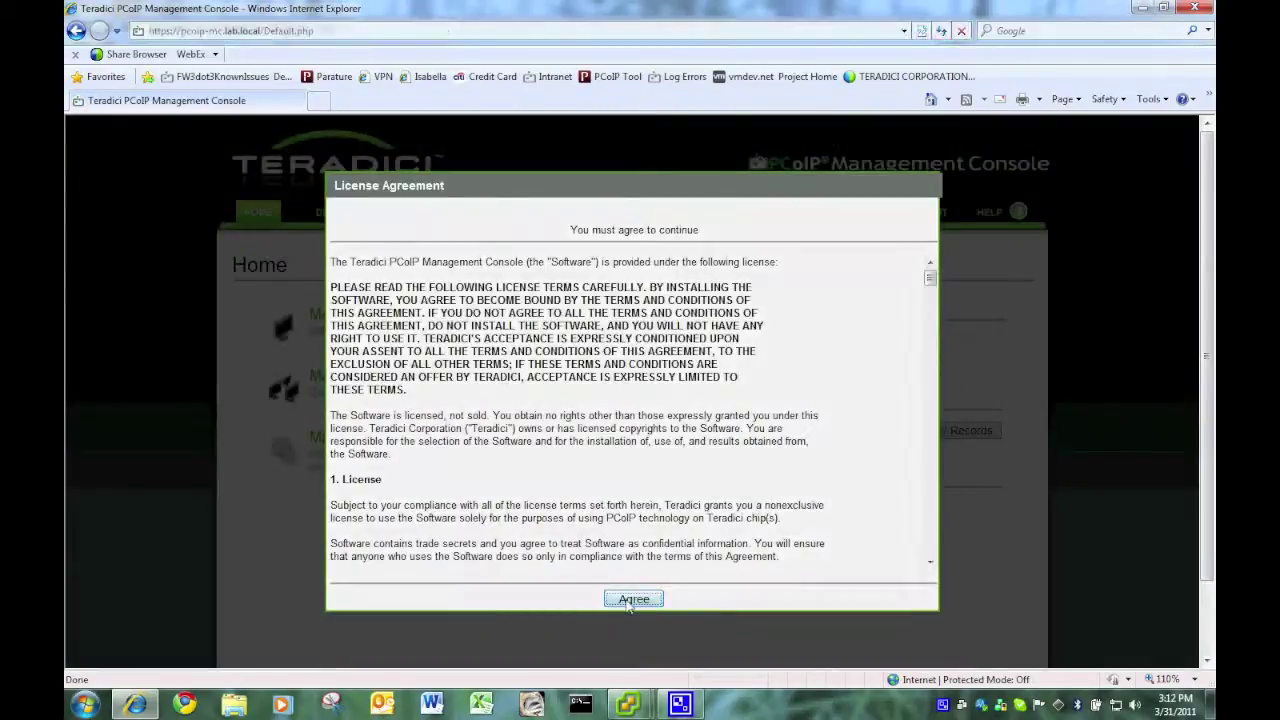
{"action": "left_click", "coordinate": [630, 600]}
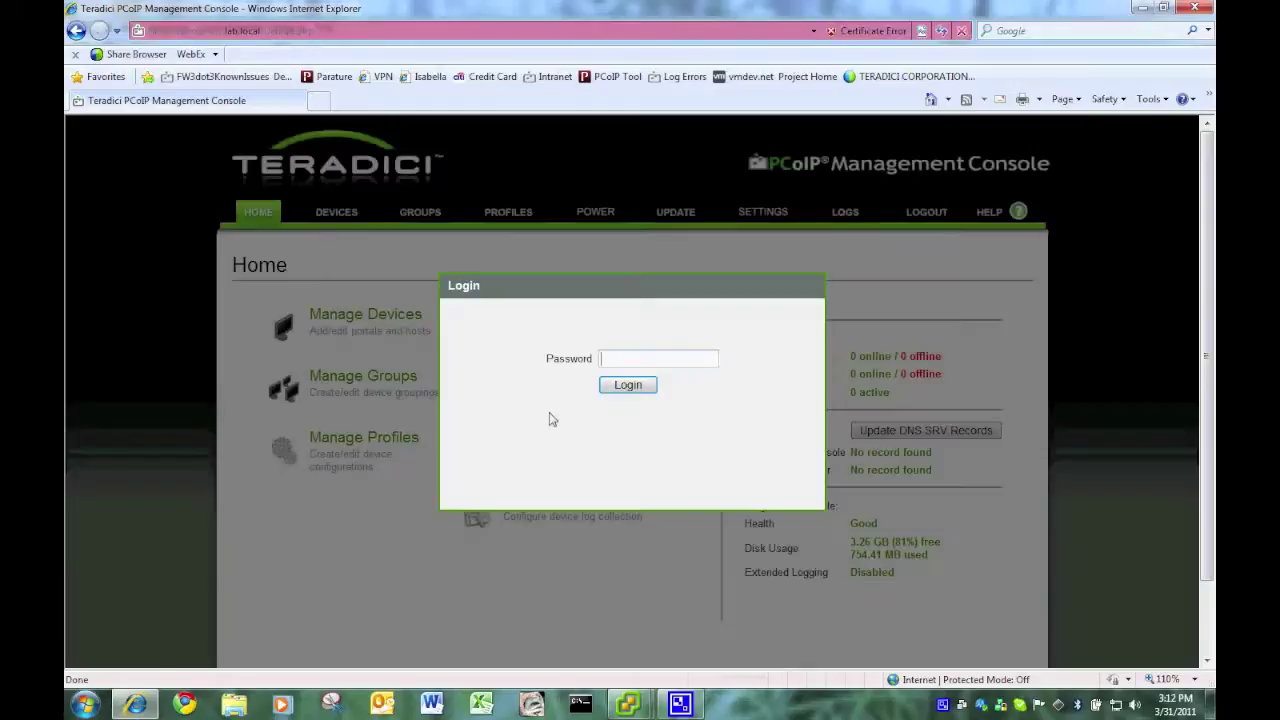
{"action": "left_click", "coordinate": [630, 386]}
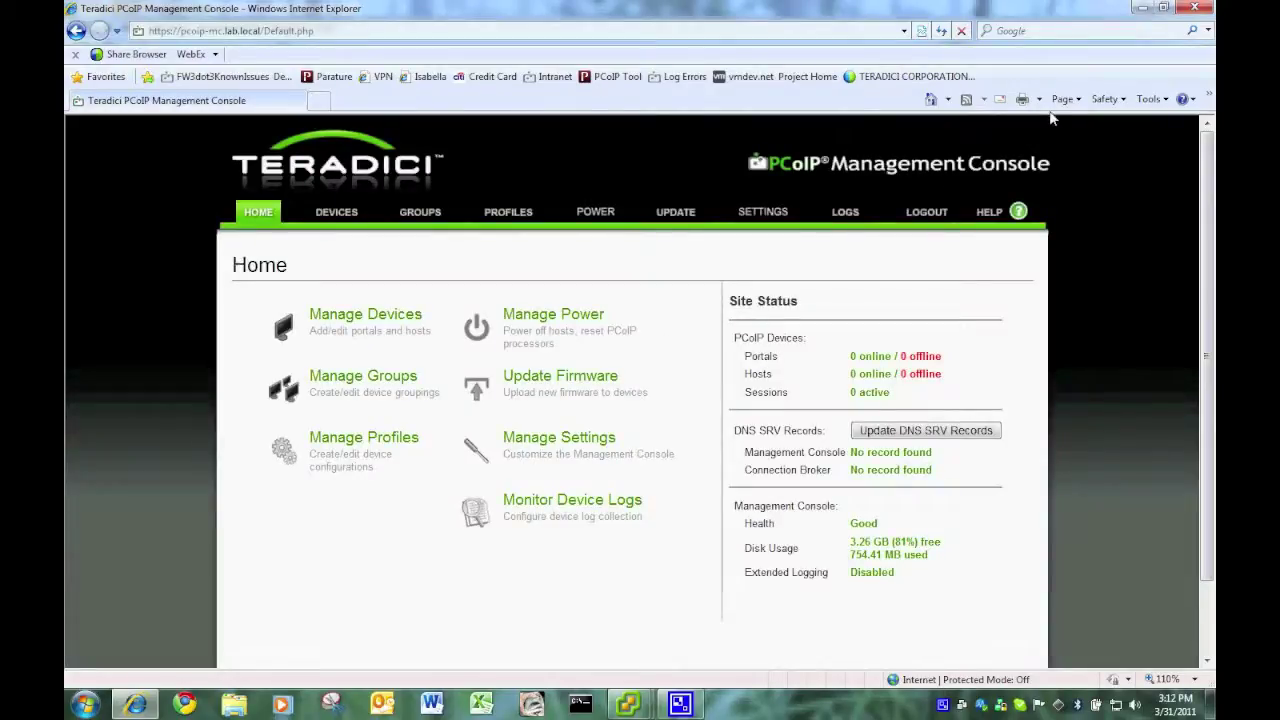
- Check the firmware update status on the Update Firmware page, then close the browser
{"action": "left_click", "coordinate": [989, 211]}
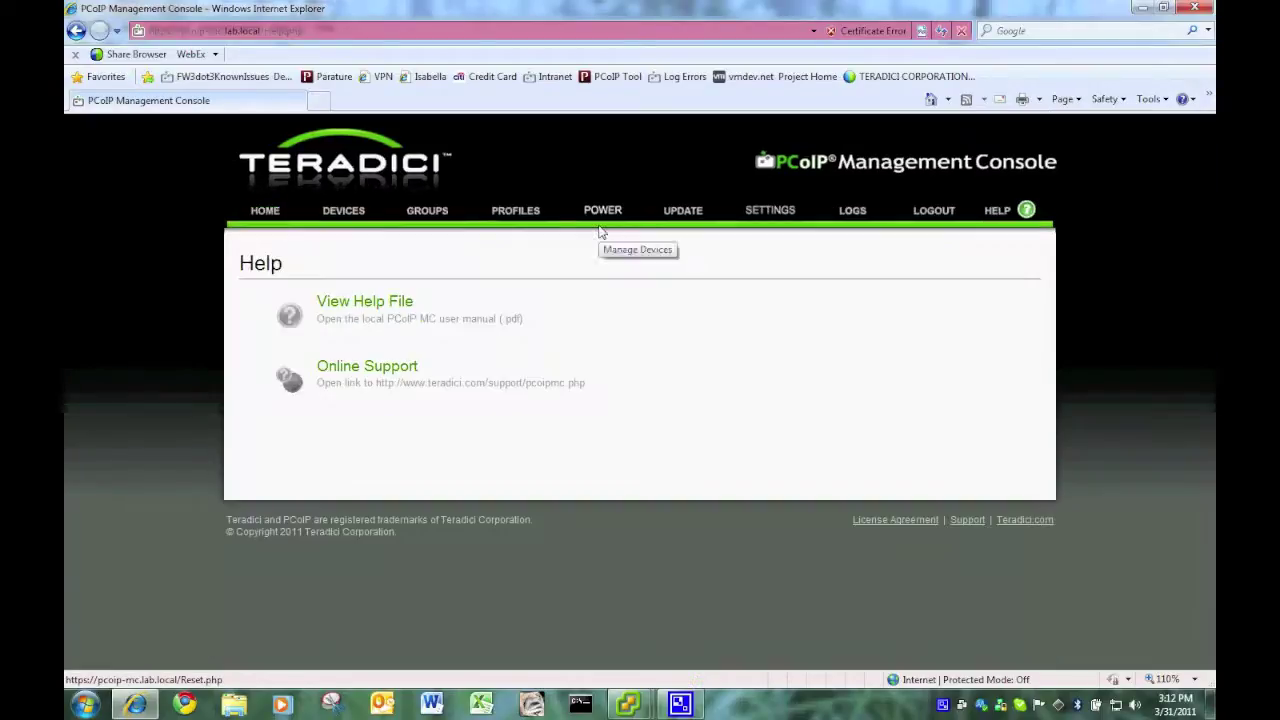
{"action": "left_click", "coordinate": [685, 215]}
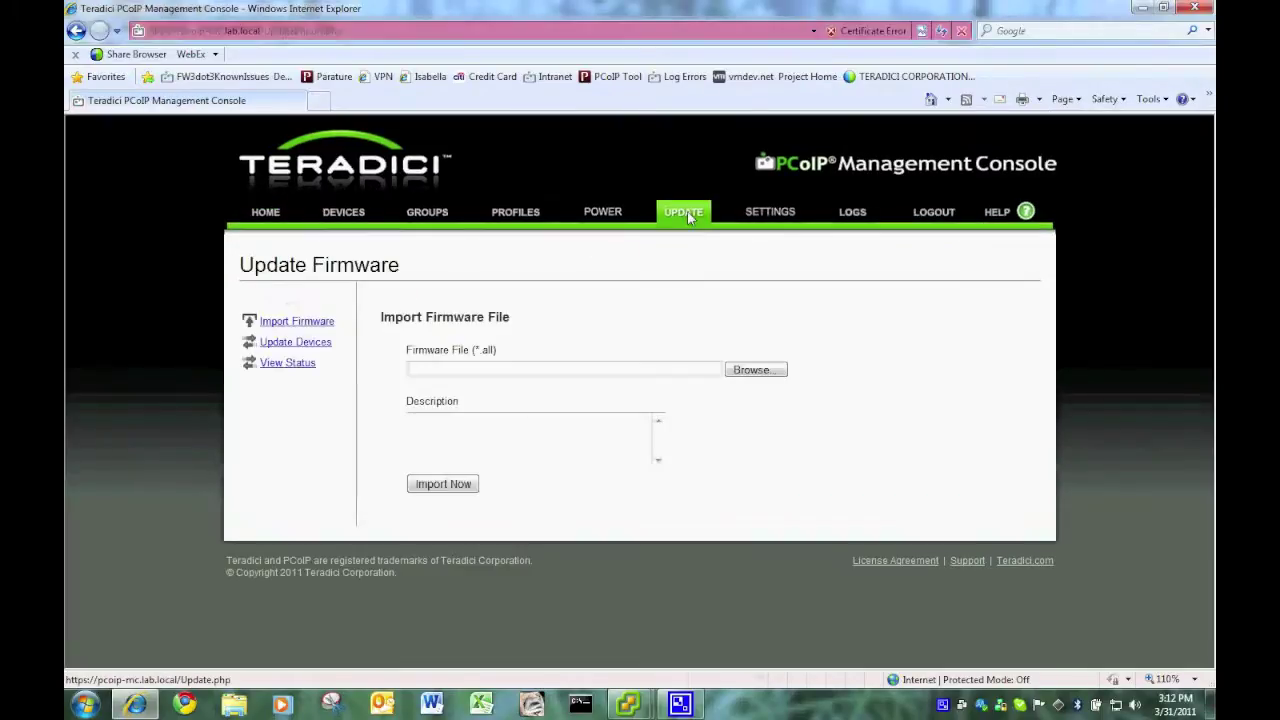
{"action": "left_click", "coordinate": [297, 363]}
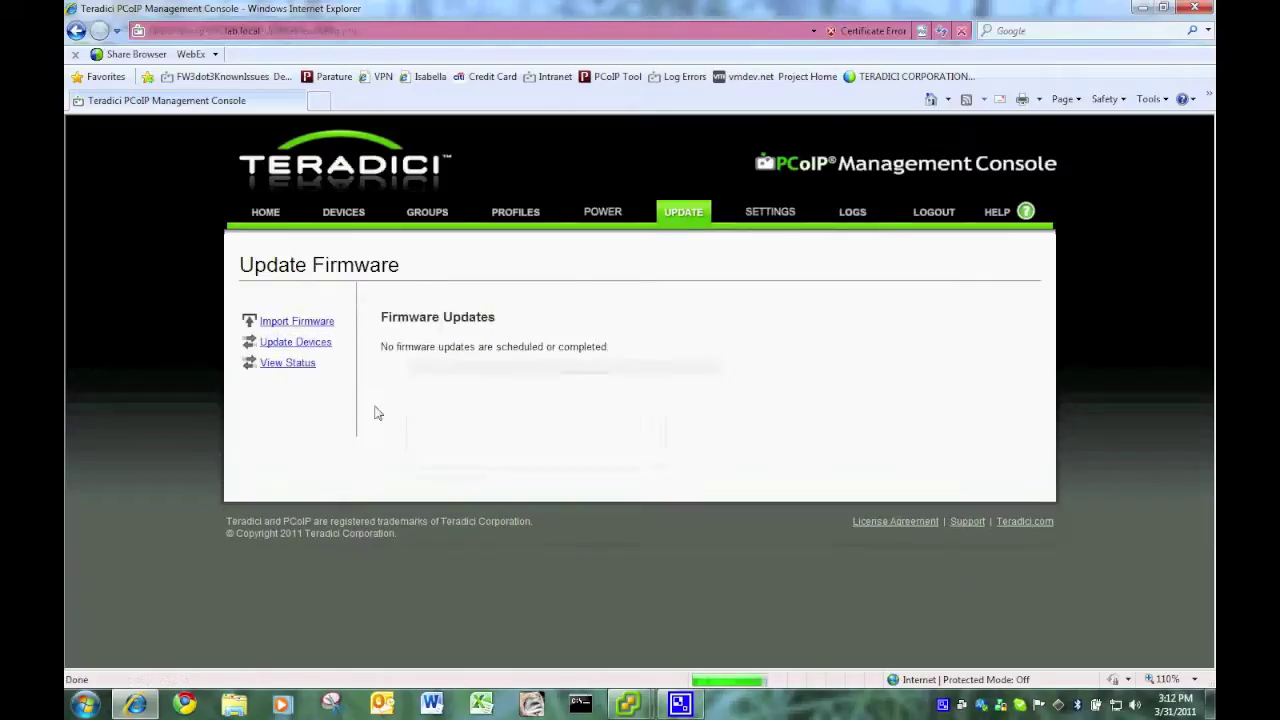
{"action": "left_click", "coordinate": [297, 322]}
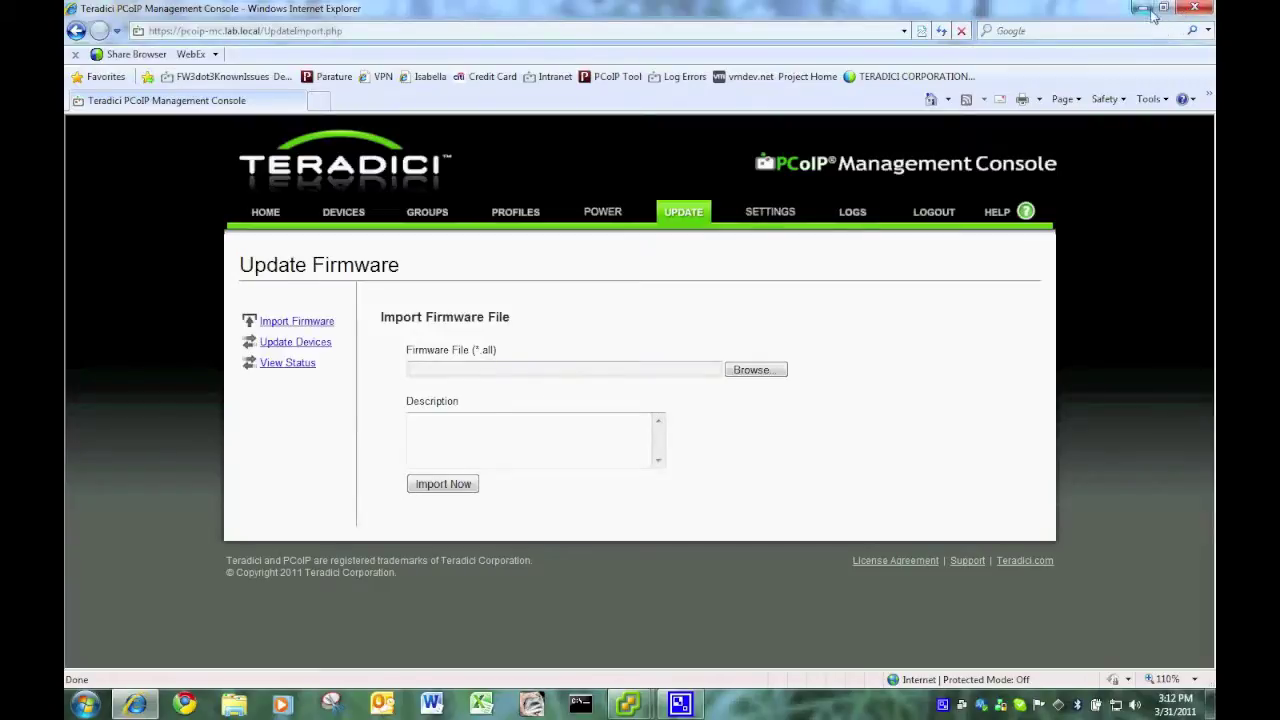
{"action": "left_click", "coordinate": [1188, 12]}
- Select the old PCoIP_MC VM and open its console for keyboard input
{"action": "left_click", "coordinate": [170, 150]}
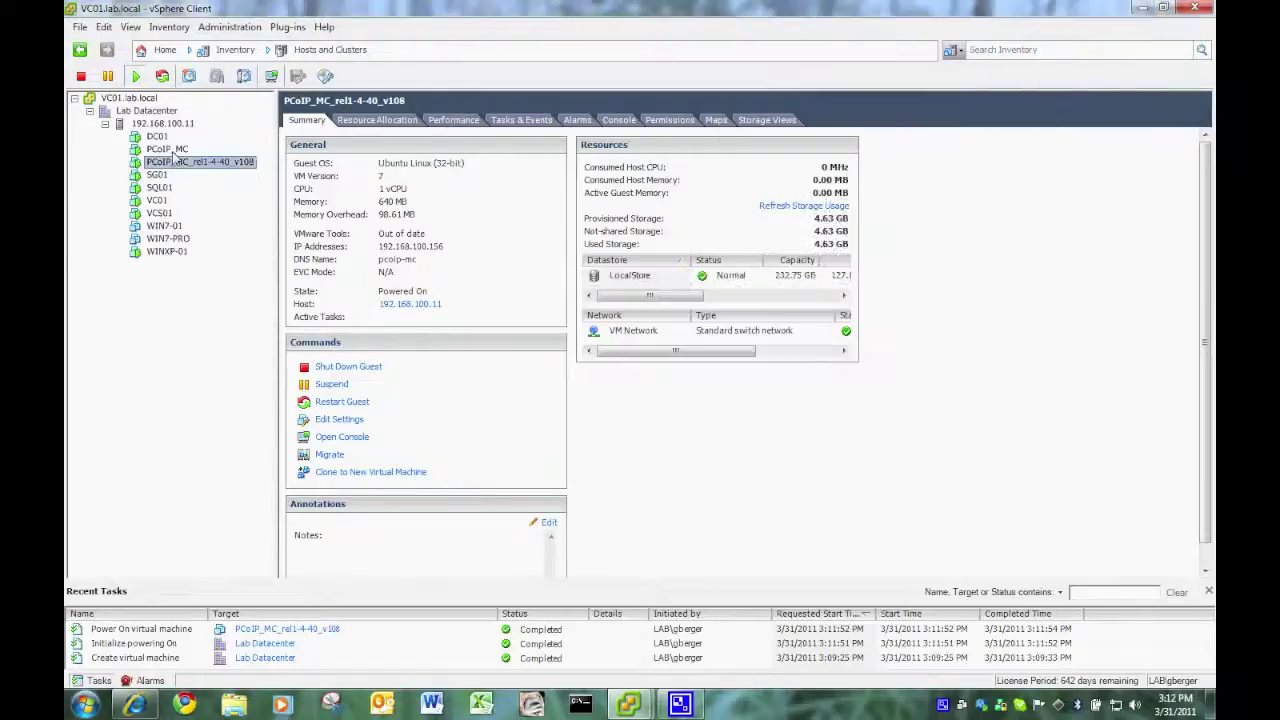
{"action": "left_click", "coordinate": [272, 77]}
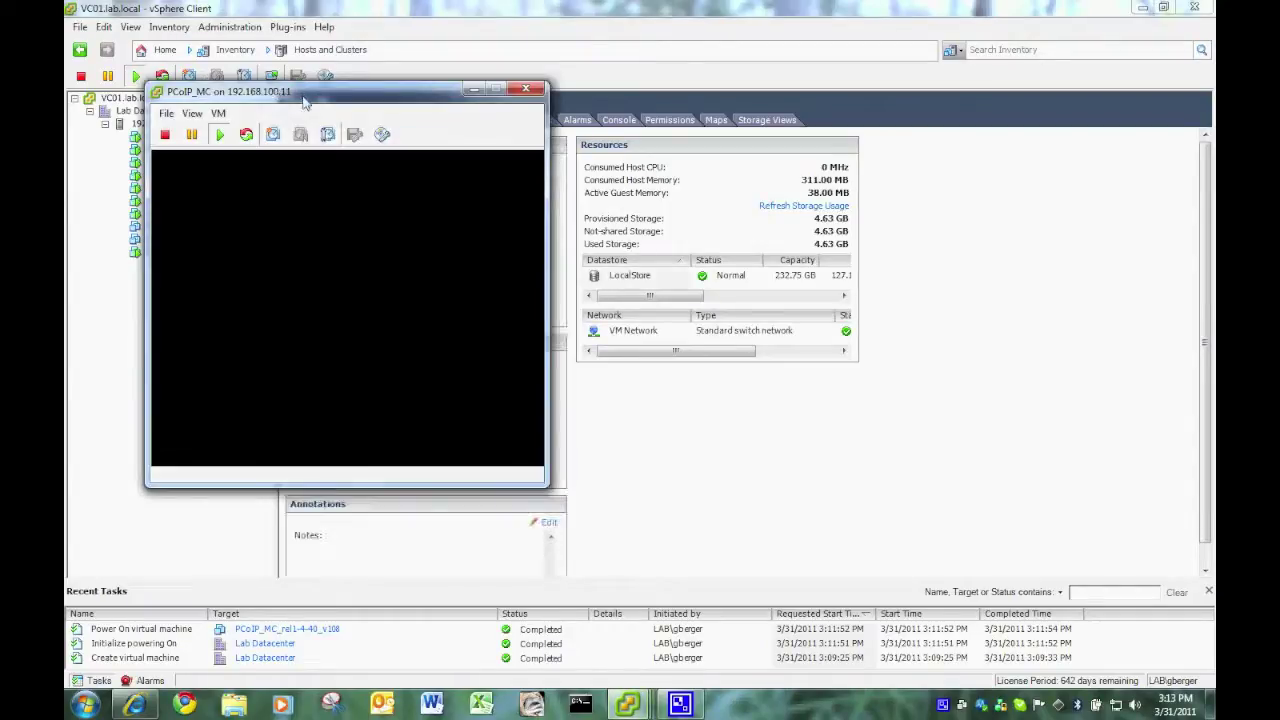
{"action": "left_click_drag", "start_coordinate": [305, 100], "coordinate": [363, 79]}
{"action": "left_click", "coordinate": [490, 240]}
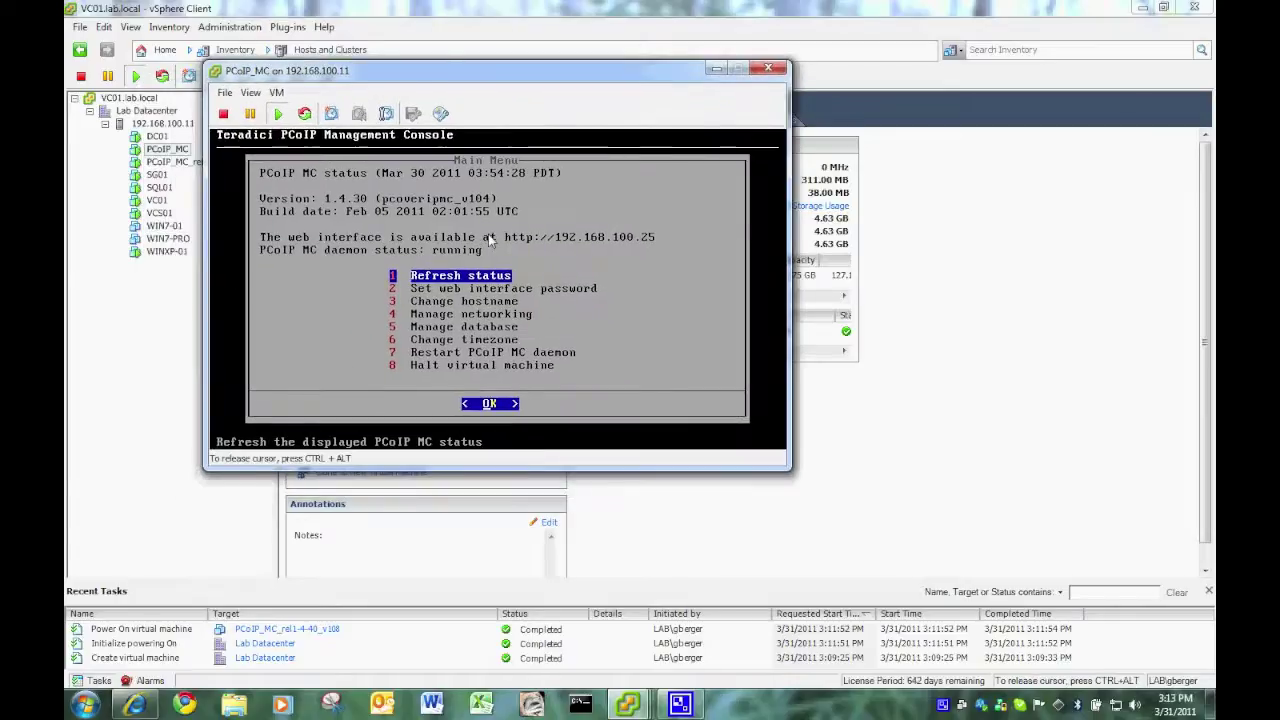
- Back up the database to archive with description 'backup', then release the console
{"action": "key", "text": "Down"}
{"action": "key", "text": "Down"}
{"action": "key", "text": "Down"}
{"action": "key", "text": "Down"}
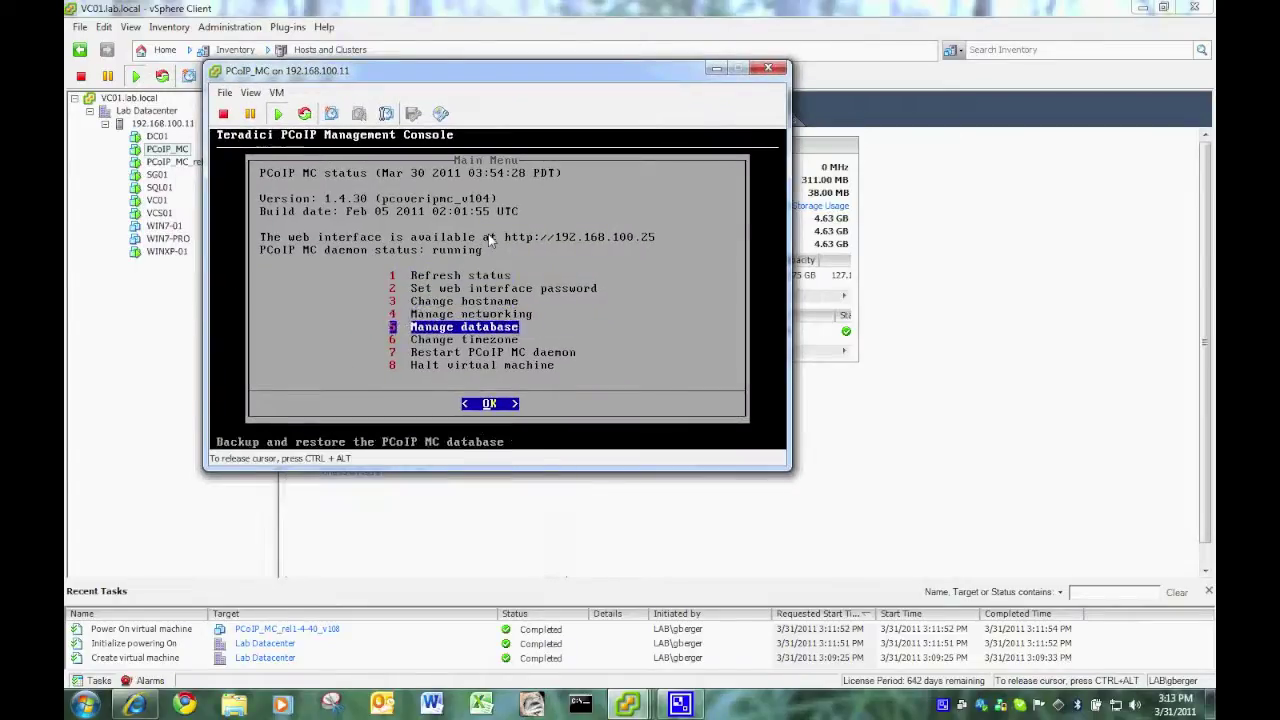
{"action": "key", "text": "Return"}
{"action": "key", "text": "Return"}
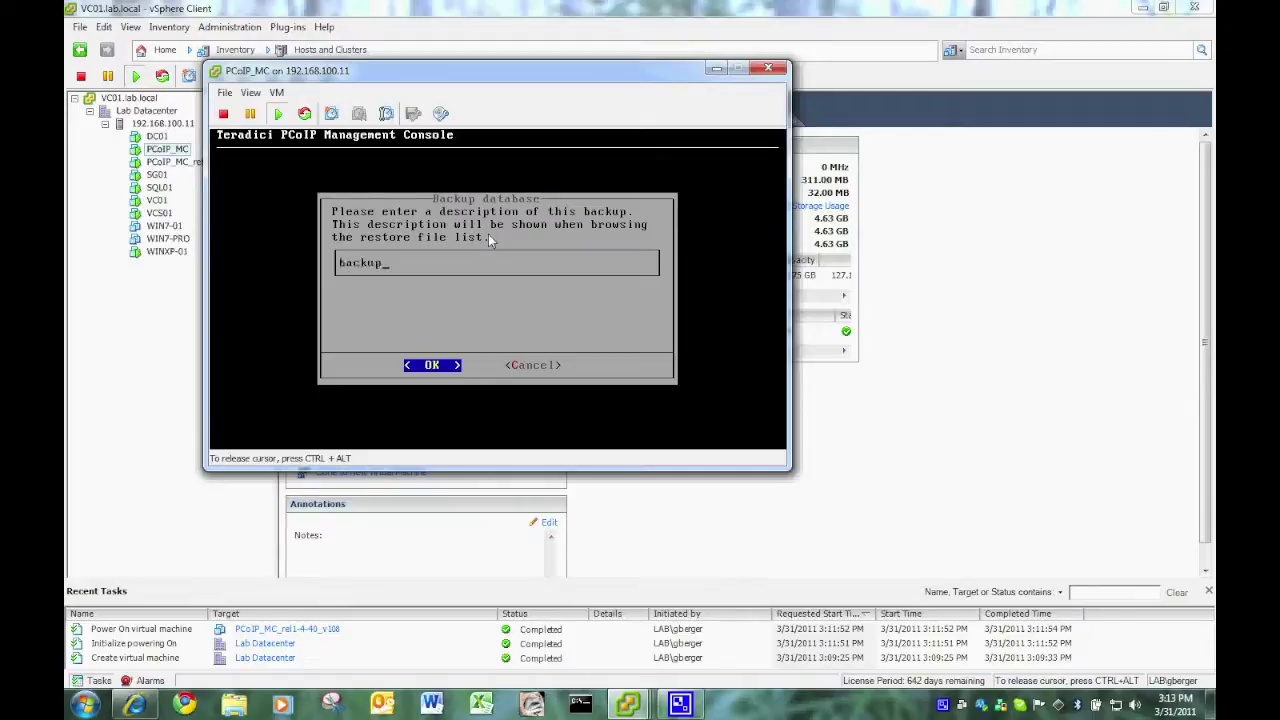
{"action": "key", "text": "Return"}
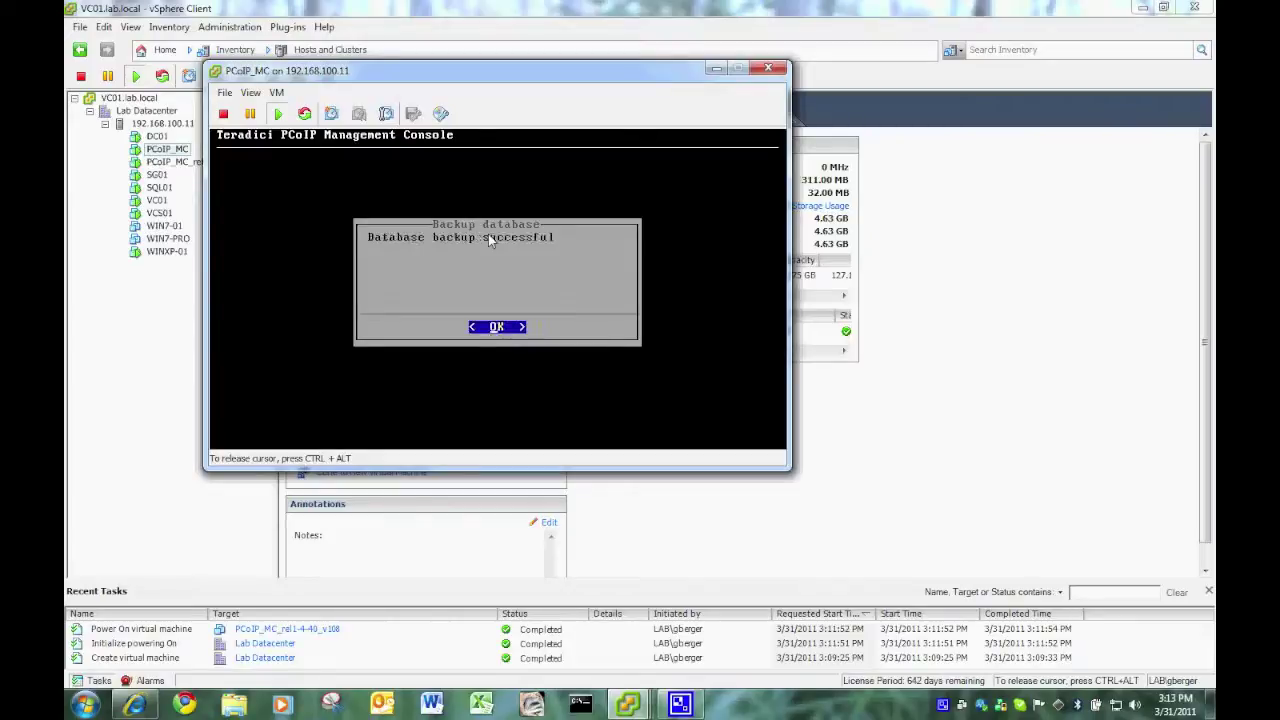
{"action": "key", "text": "Return"}
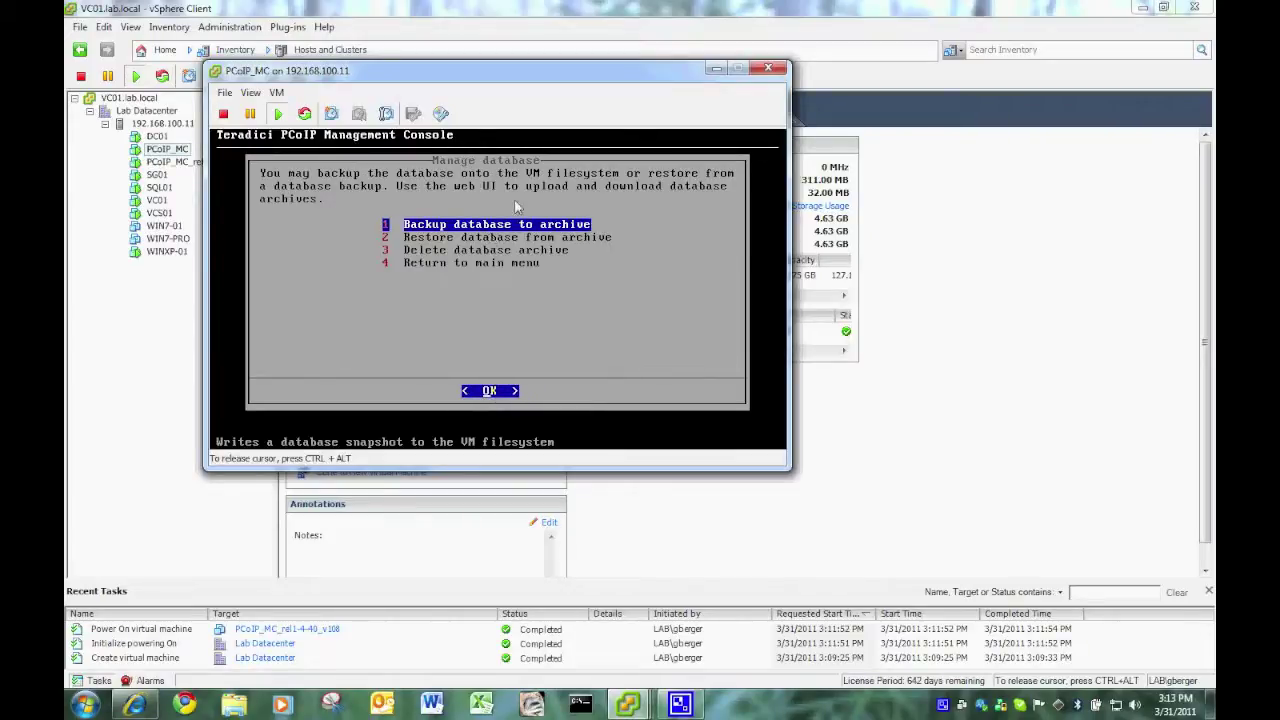
{"action": "key", "text": "ctrl+alt"}
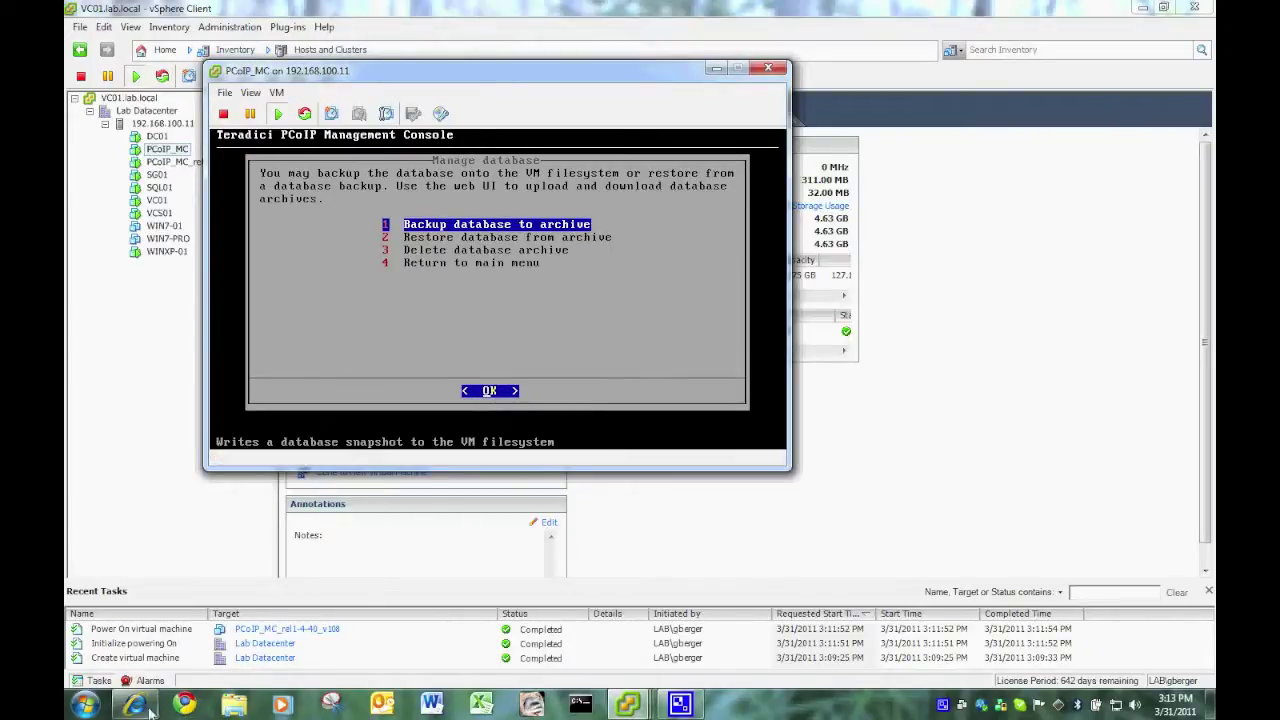
- Open 192.168.100.11 in a new Internet Explorer tab, past the certificate warning
{"action": "left_click", "coordinate": [134, 705]}
{"action": "left_click_drag", "start_coordinate": [368, 11], "coordinate": [409, 98]}
{"action": "left_click", "coordinate": [446, 192]}
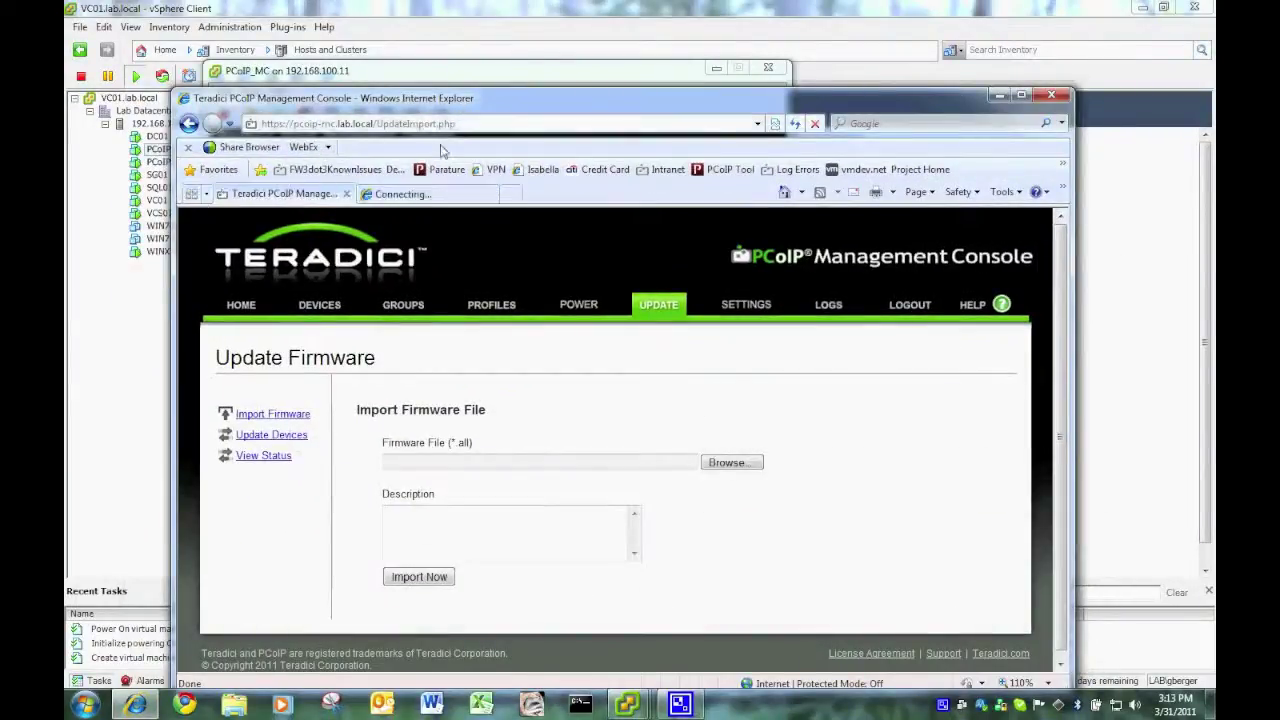
{"action": "type", "text": "192.168."}
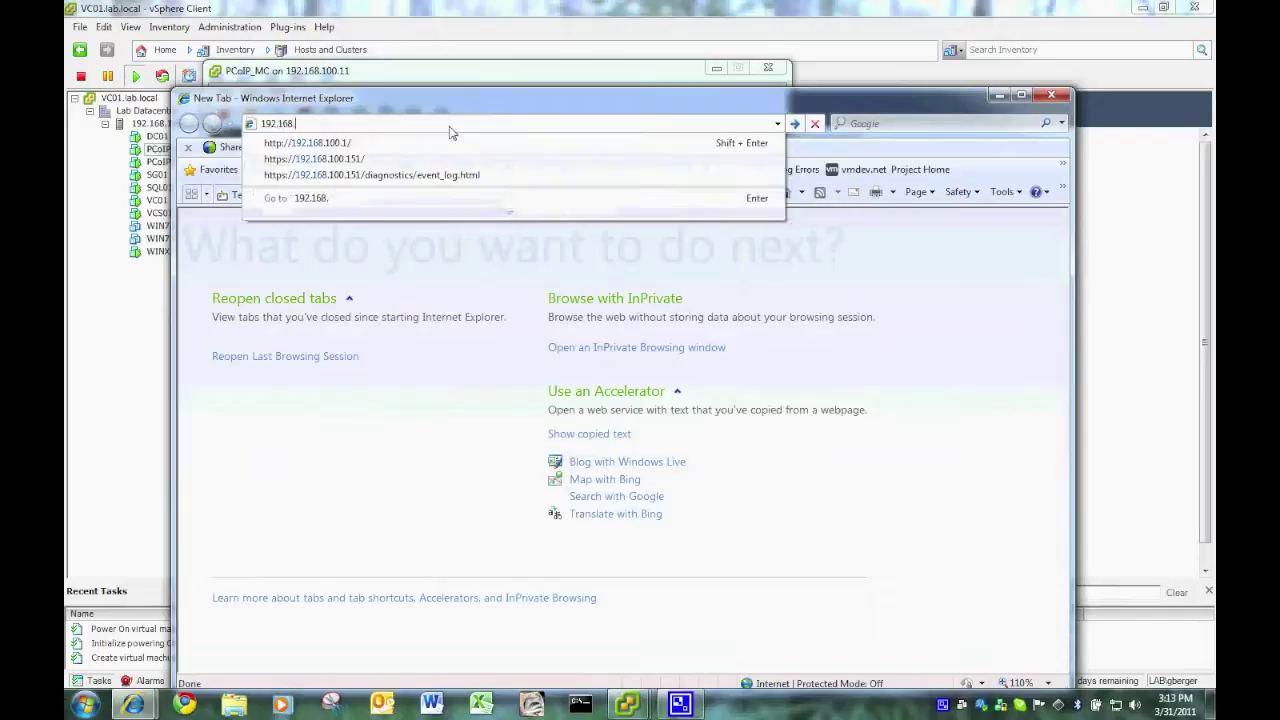
{"action": "type", "text": "100.11"}
{"action": "key", "text": "Return"}
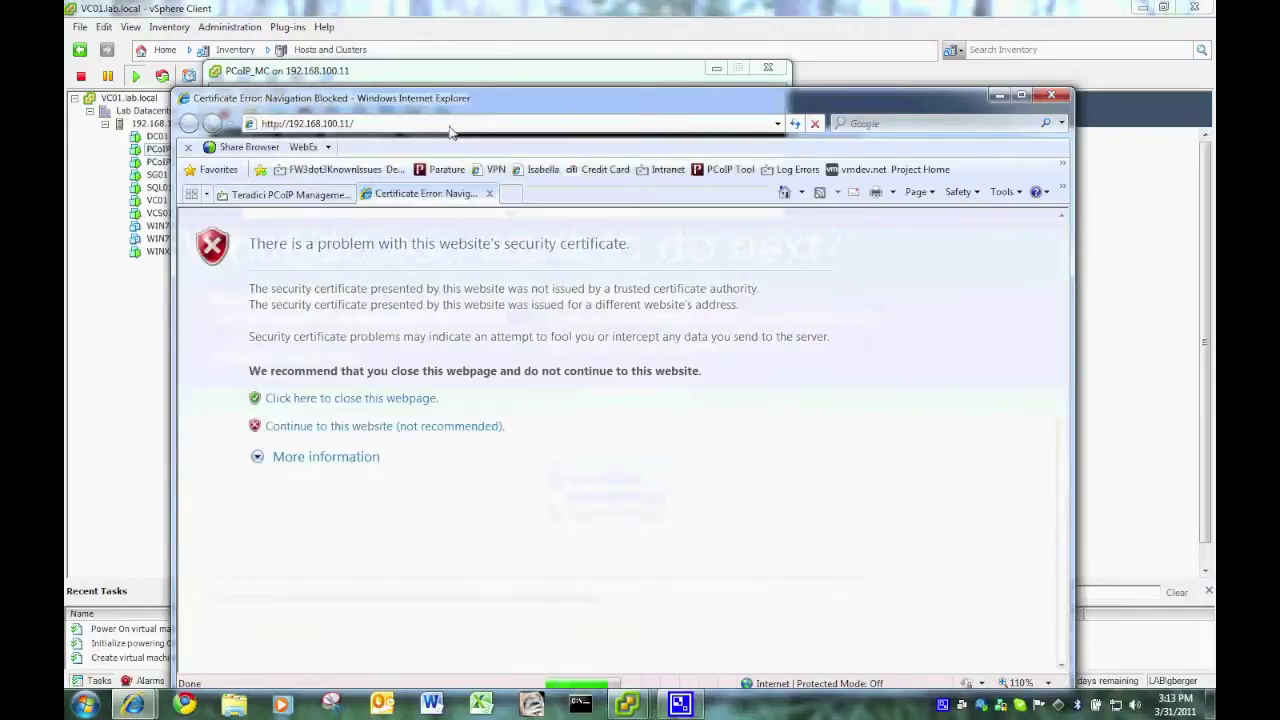
{"action": "left_click", "coordinate": [377, 426]}
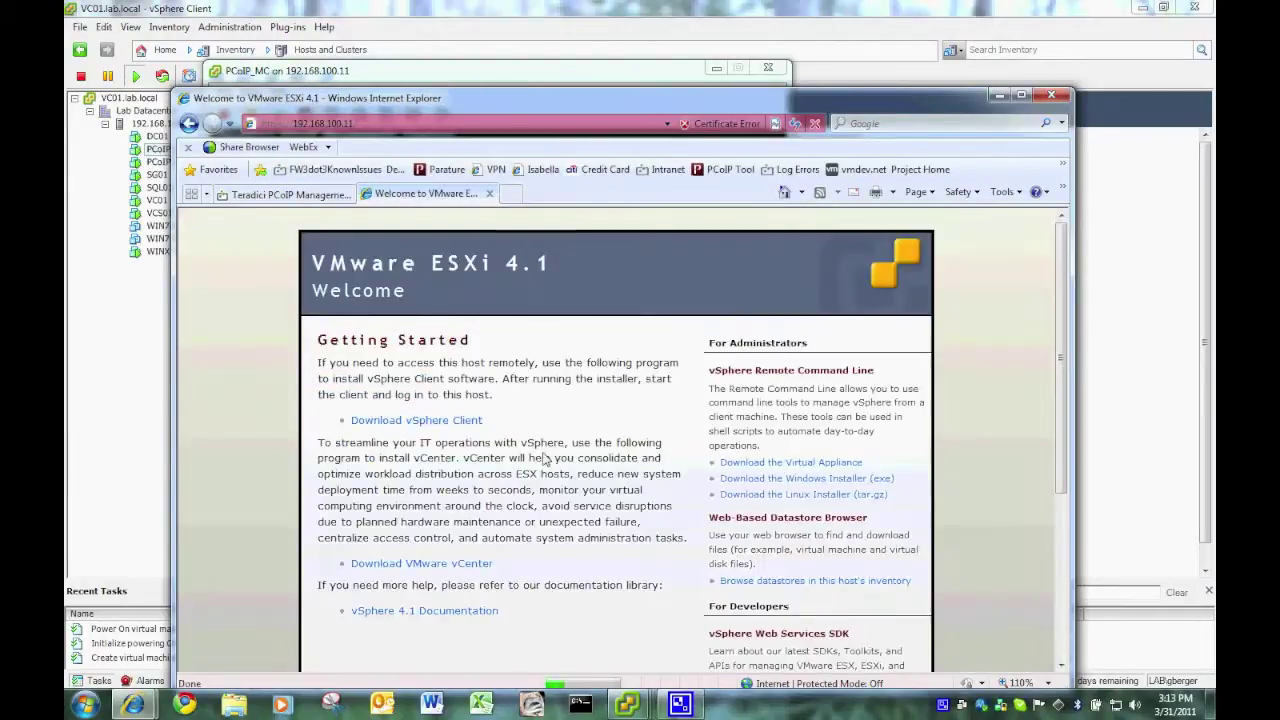
- Return the VM console to its main menu to reveal the web address 192.168.100.25
{"action": "left_click_drag", "start_coordinate": [341, 108], "coordinate": [432, 402]}
{"action": "left_click", "coordinate": [543, 316]}
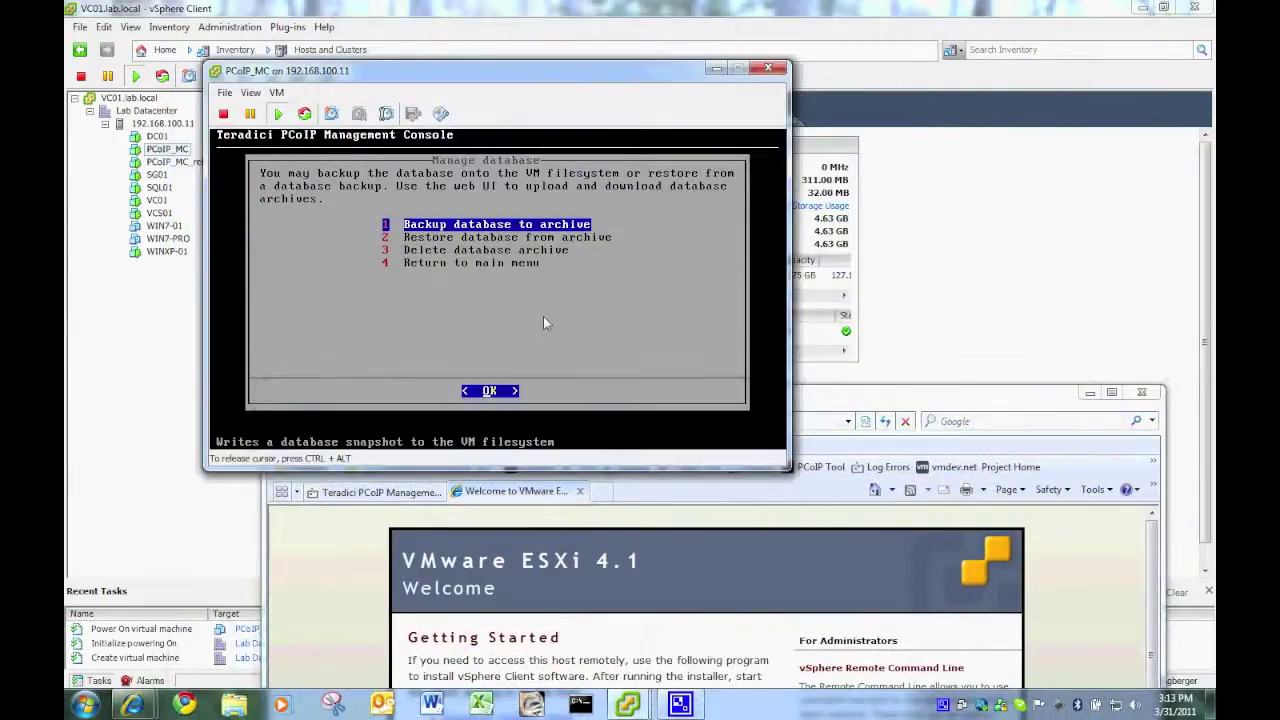
{"action": "key", "text": "Down"}
{"action": "key", "text": "Down"}
{"action": "key", "text": "Down"}
{"action": "key", "text": "Return"}
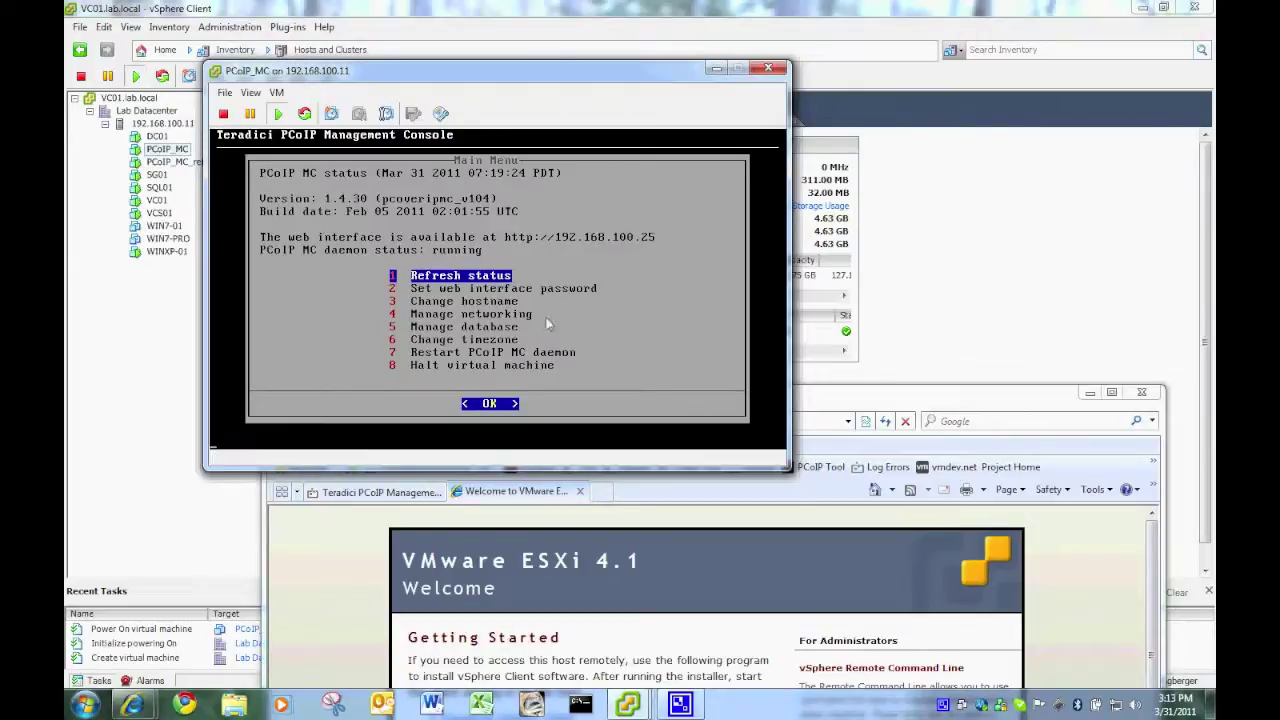
{"action": "left_click", "coordinate": [806, 401]}
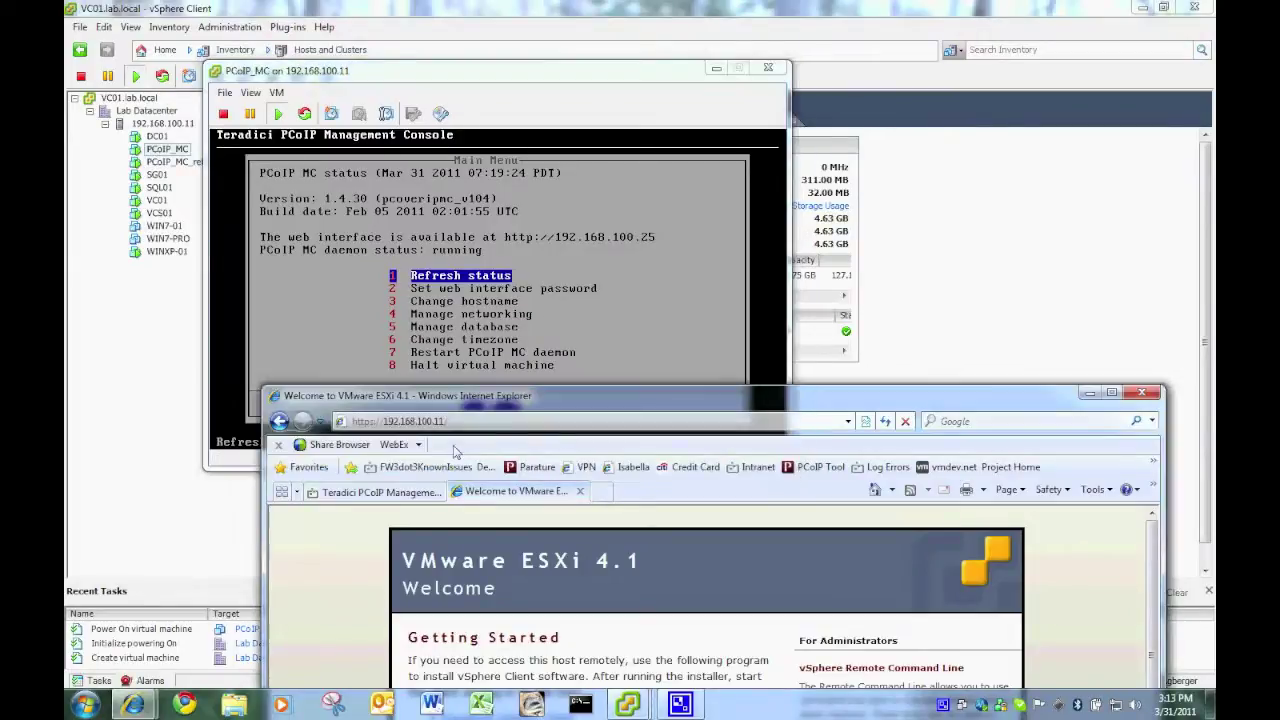
{"action": "left_click", "coordinate": [437, 421]}
- Change the address to 192.168.100.25 and log into the old Management Console
{"action": "left_click_drag", "start_coordinate": [437, 421], "coordinate": [537, 204]}
{"action": "type", "text": "25/"}
{"action": "key", "text": "Return"}
{"action": "left_click", "coordinate": [467, 522]}
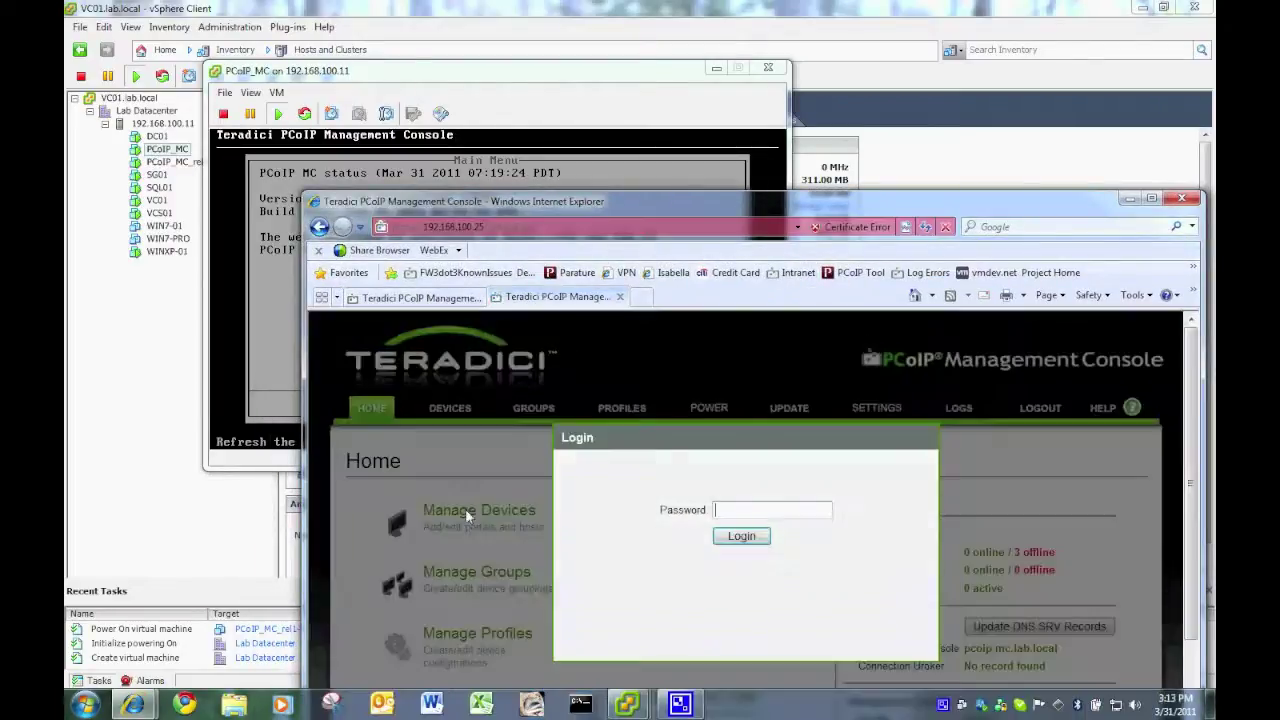
{"action": "left_click", "coordinate": [741, 536]}
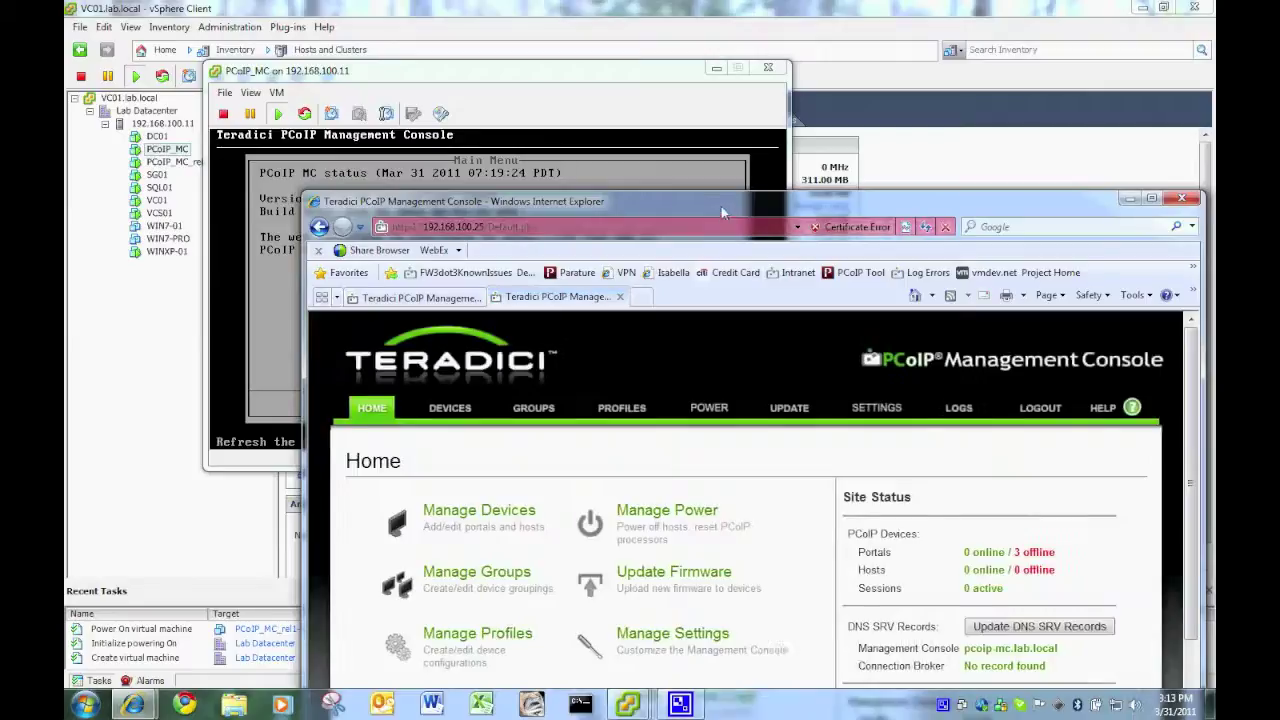
- Save the old console's pcoip_mc_database_1301555935.archive backup to the Desktop, then close its tab
{"action": "left_click_drag", "start_coordinate": [790, 201], "coordinate": [695, 86]}
{"action": "left_click", "coordinate": [695, 293]}
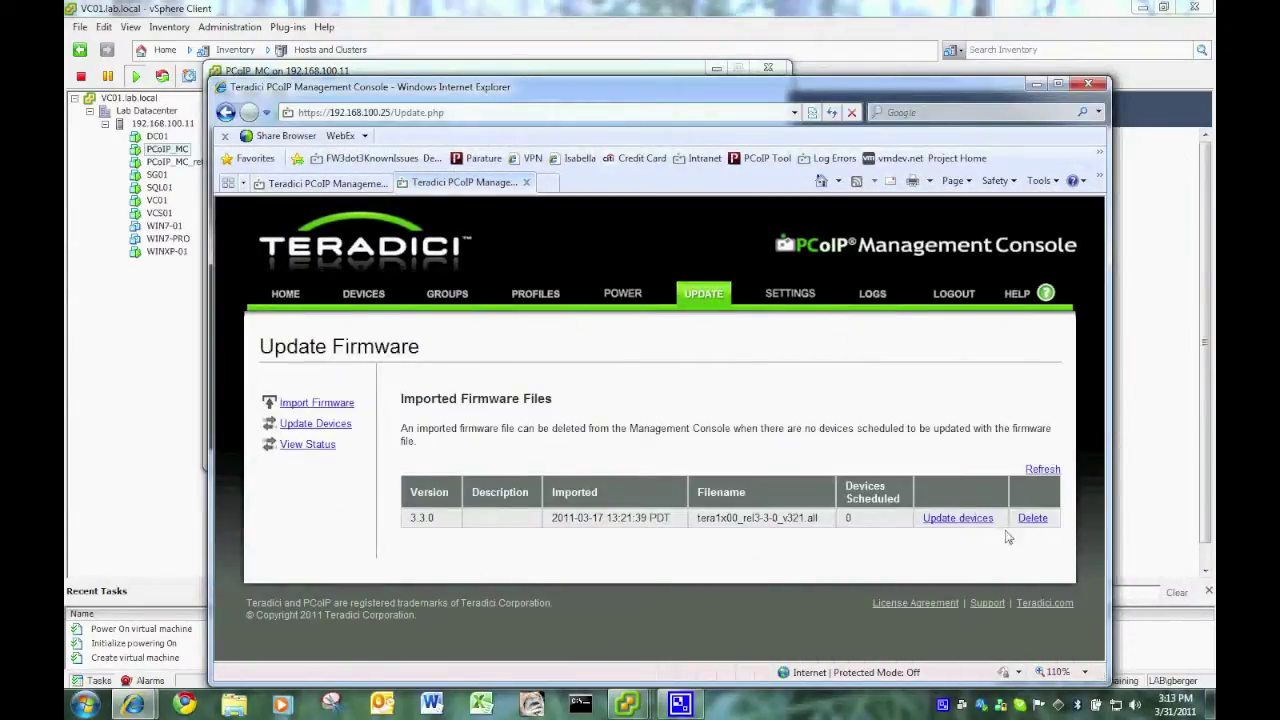
{"action": "left_click", "coordinate": [792, 298]}
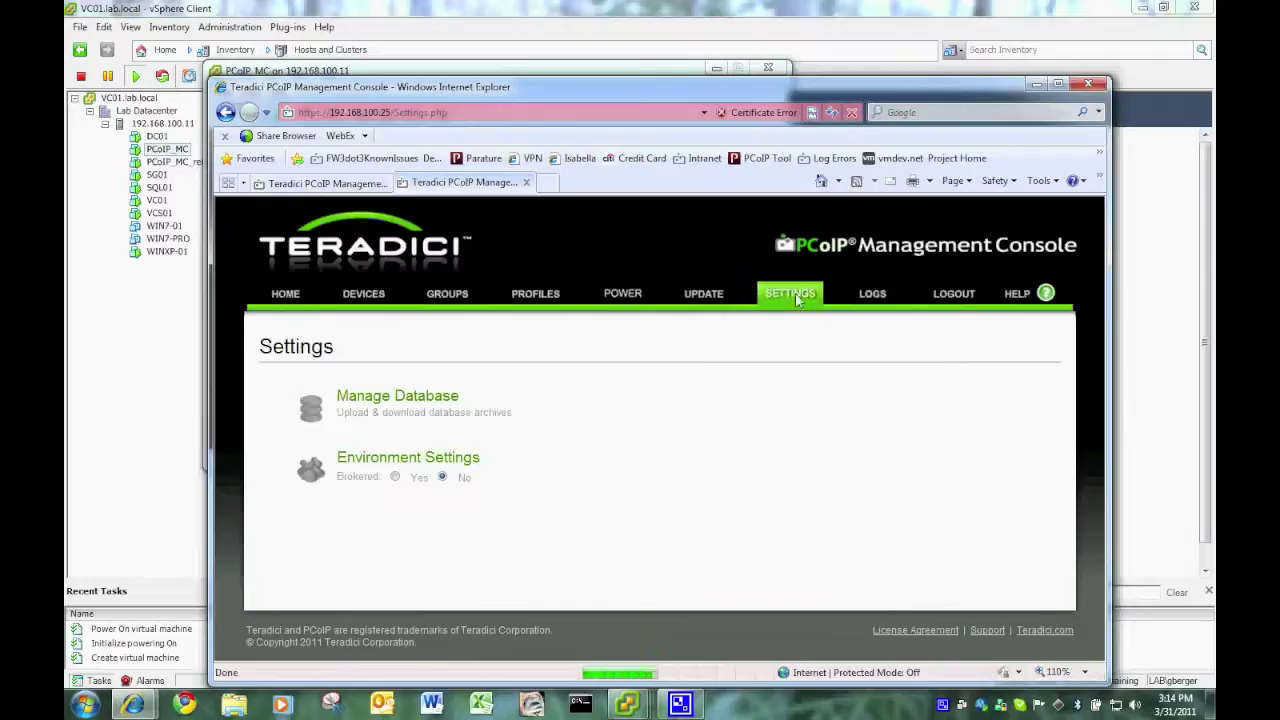
{"action": "left_click", "coordinate": [371, 405]}
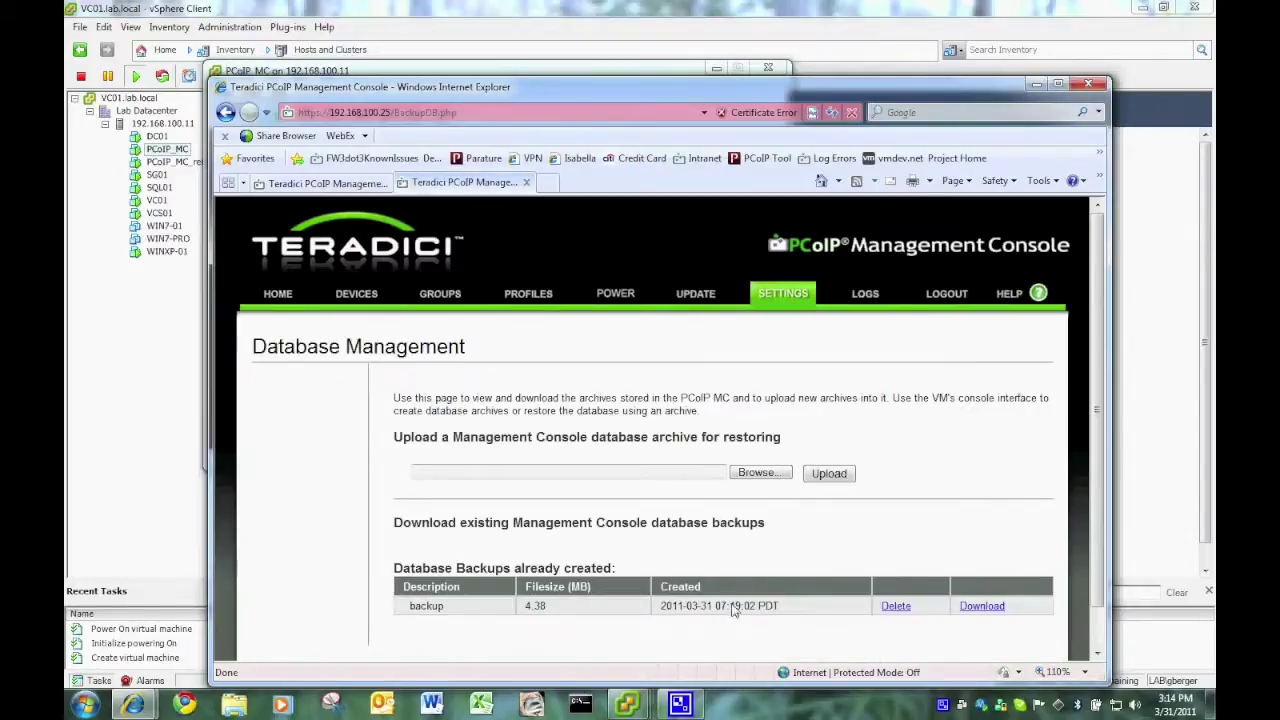
{"action": "left_click", "coordinate": [987, 610]}
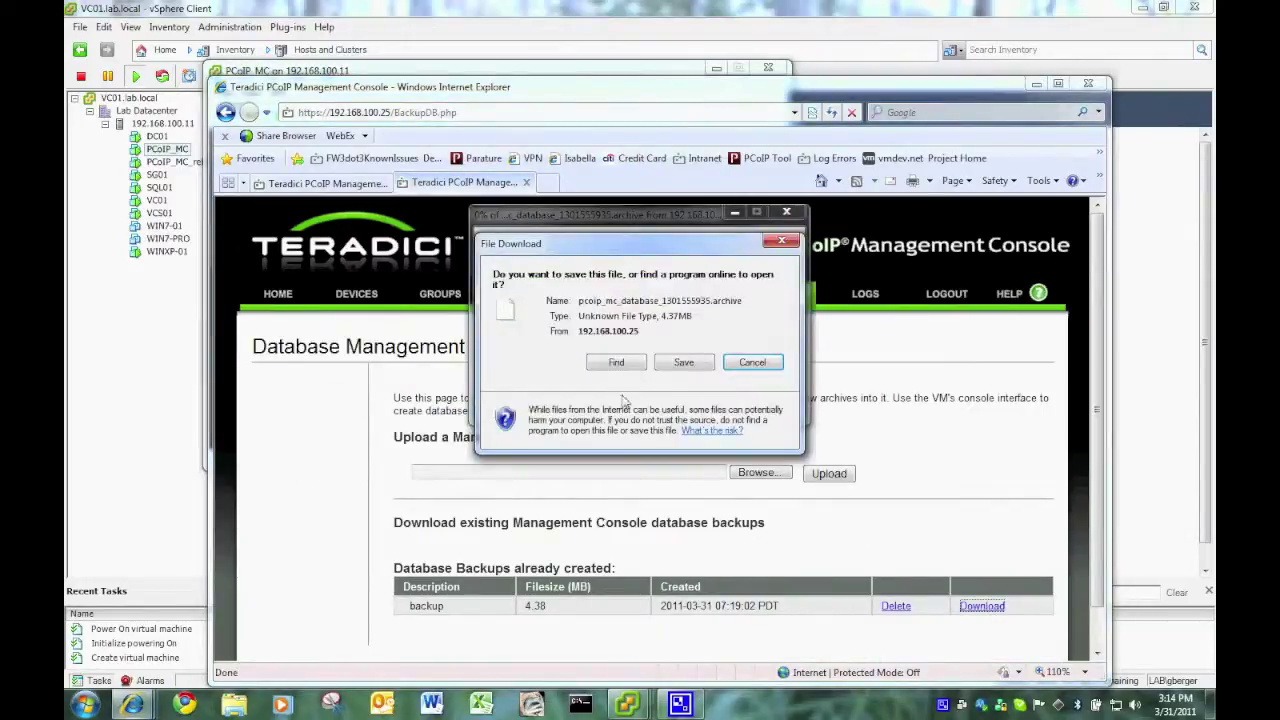
{"action": "left_click", "coordinate": [684, 364]}
{"action": "left_click", "coordinate": [815, 527]}
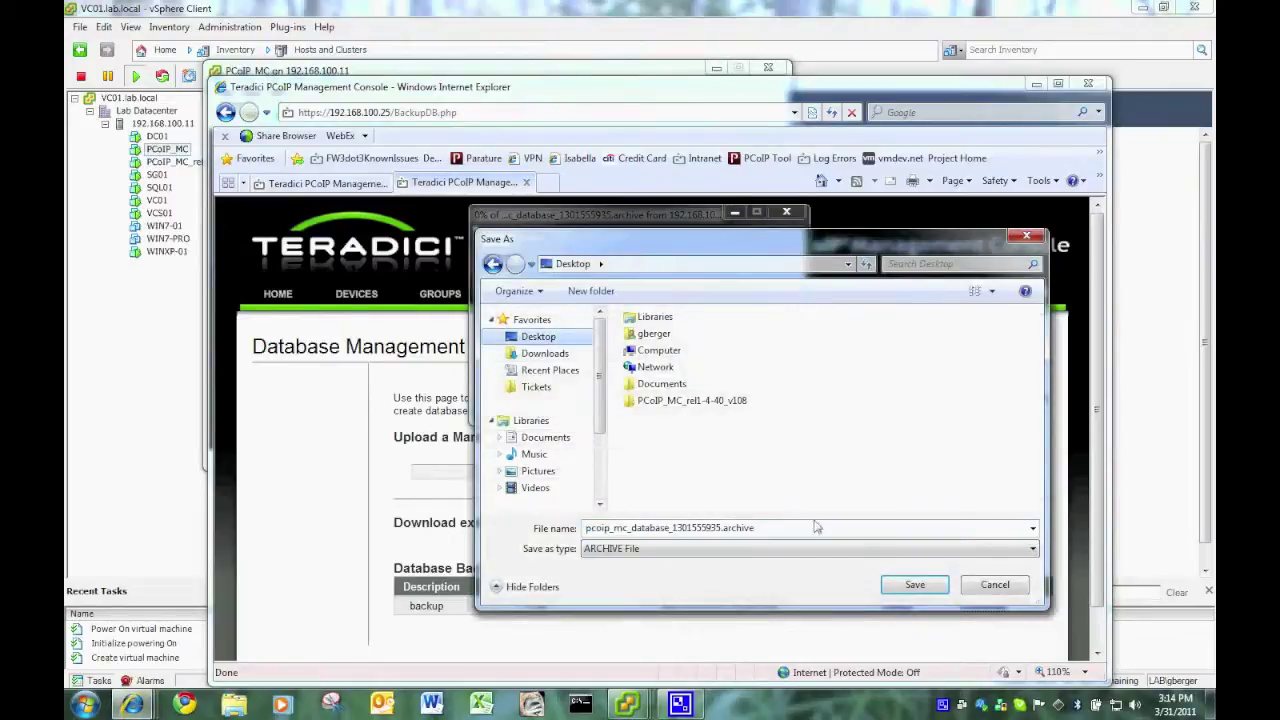
{"action": "left_click", "coordinate": [935, 590]}
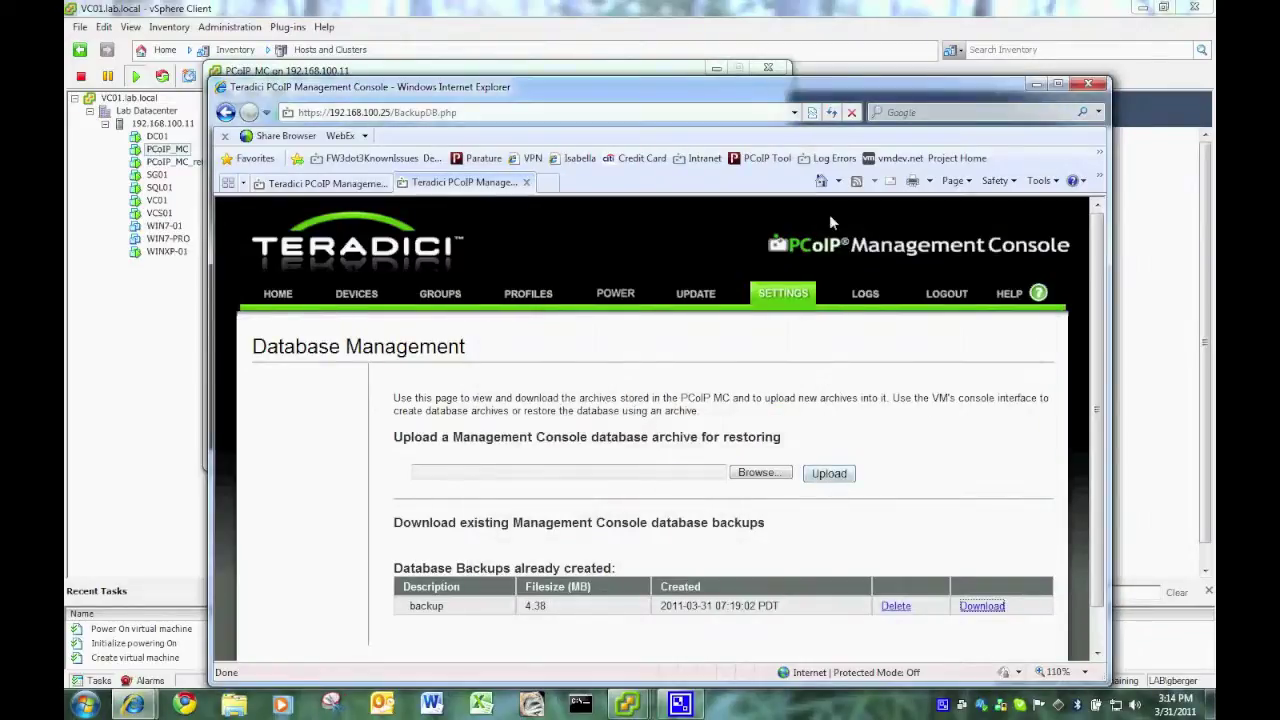
{"action": "left_click", "coordinate": [526, 182]}
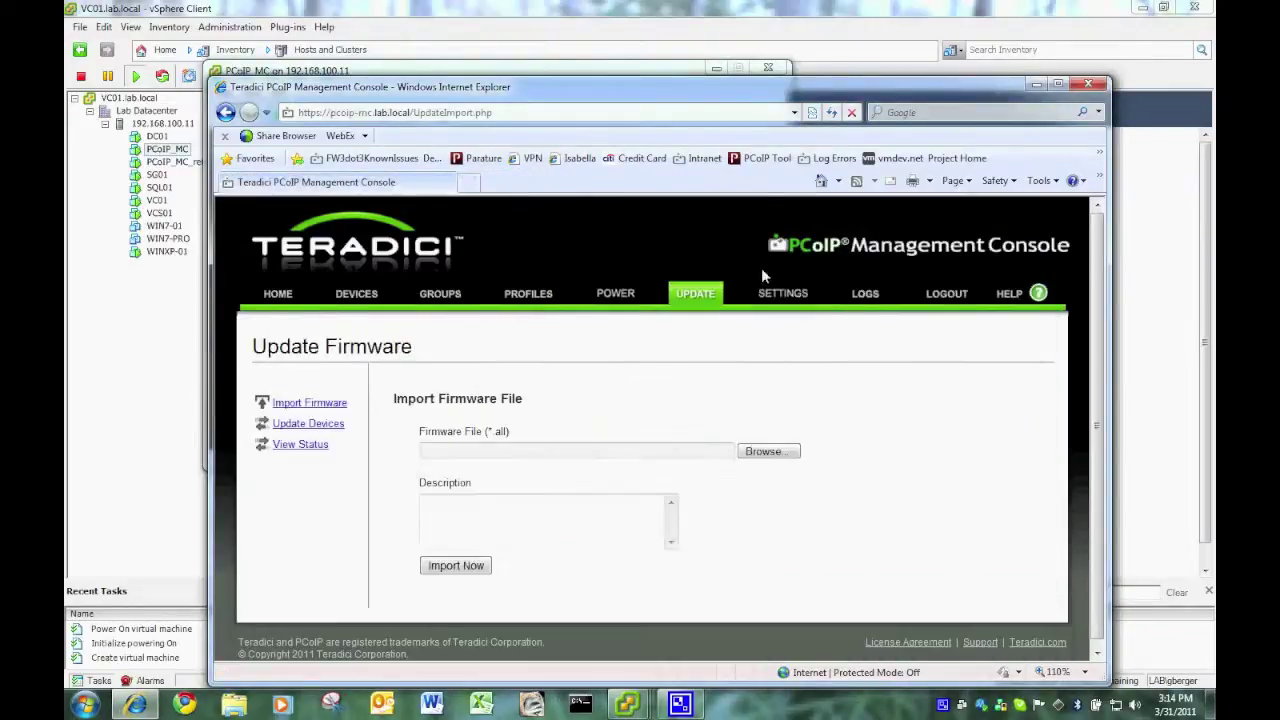
- Upload pcoip_mc_database_1301555935.archive from the Desktop under Manage Database, so 'backup' is listed
{"action": "left_click", "coordinate": [795, 300]}
{"action": "left_click", "coordinate": [395, 400]}
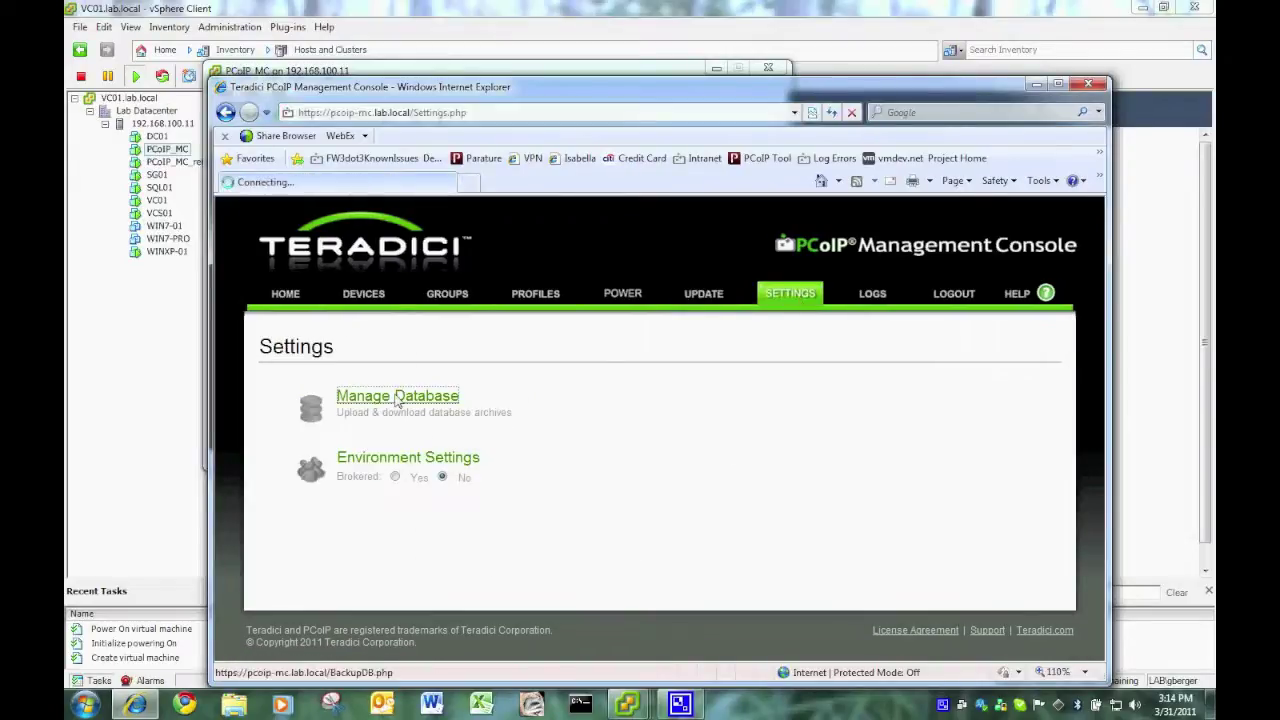
{"action": "left_click", "coordinate": [829, 473]}
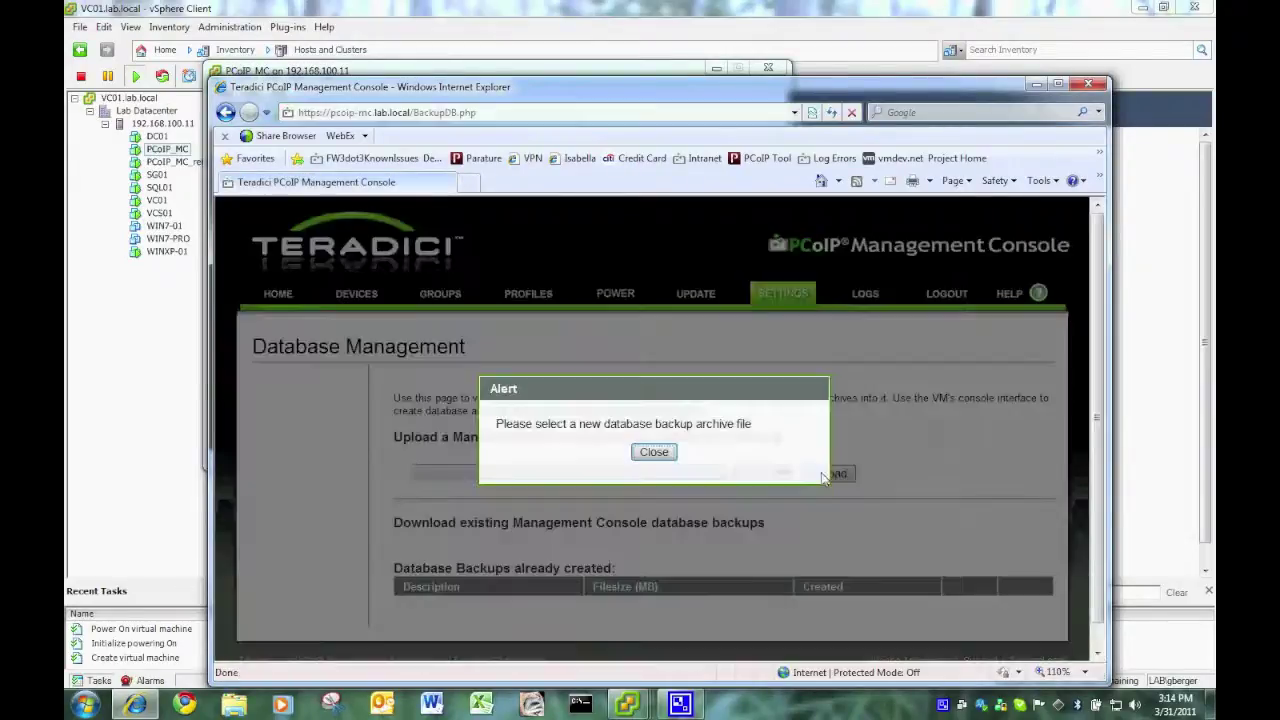
{"action": "left_click", "coordinate": [654, 452]}
{"action": "left_click", "coordinate": [757, 473]}
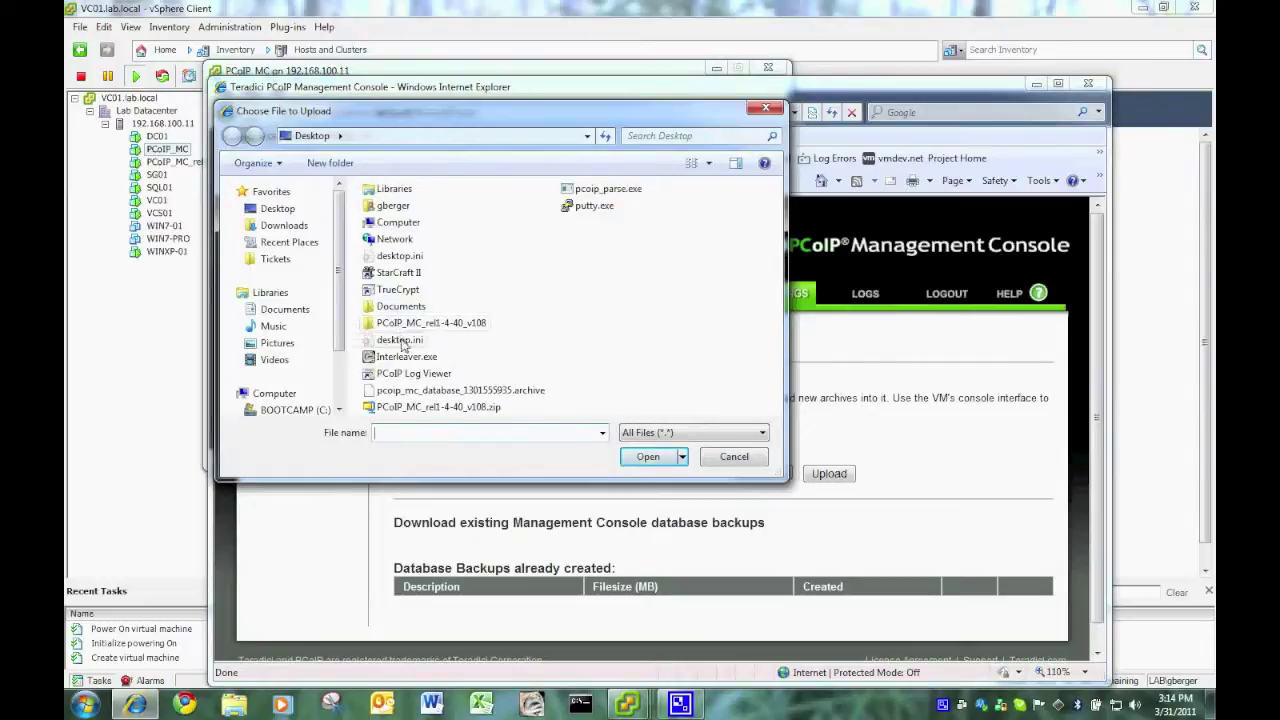
{"action": "double_click", "coordinate": [497, 390]}
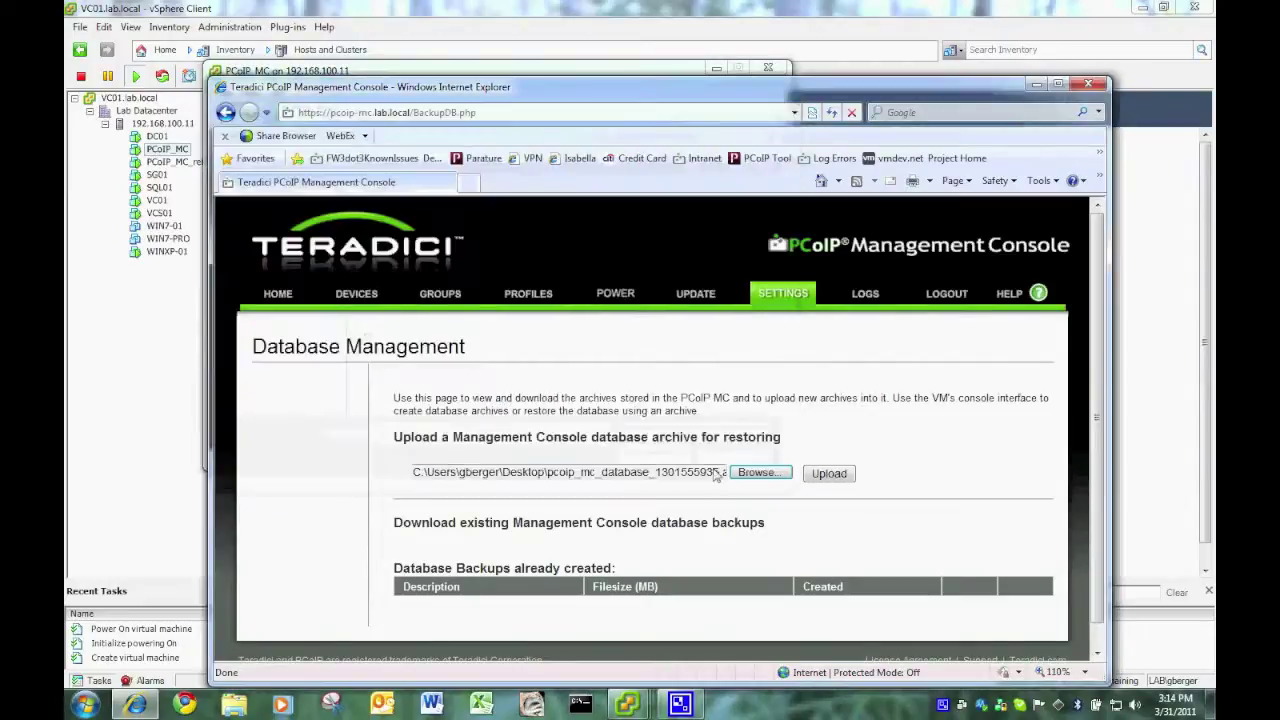
{"action": "left_click", "coordinate": [833, 474]}
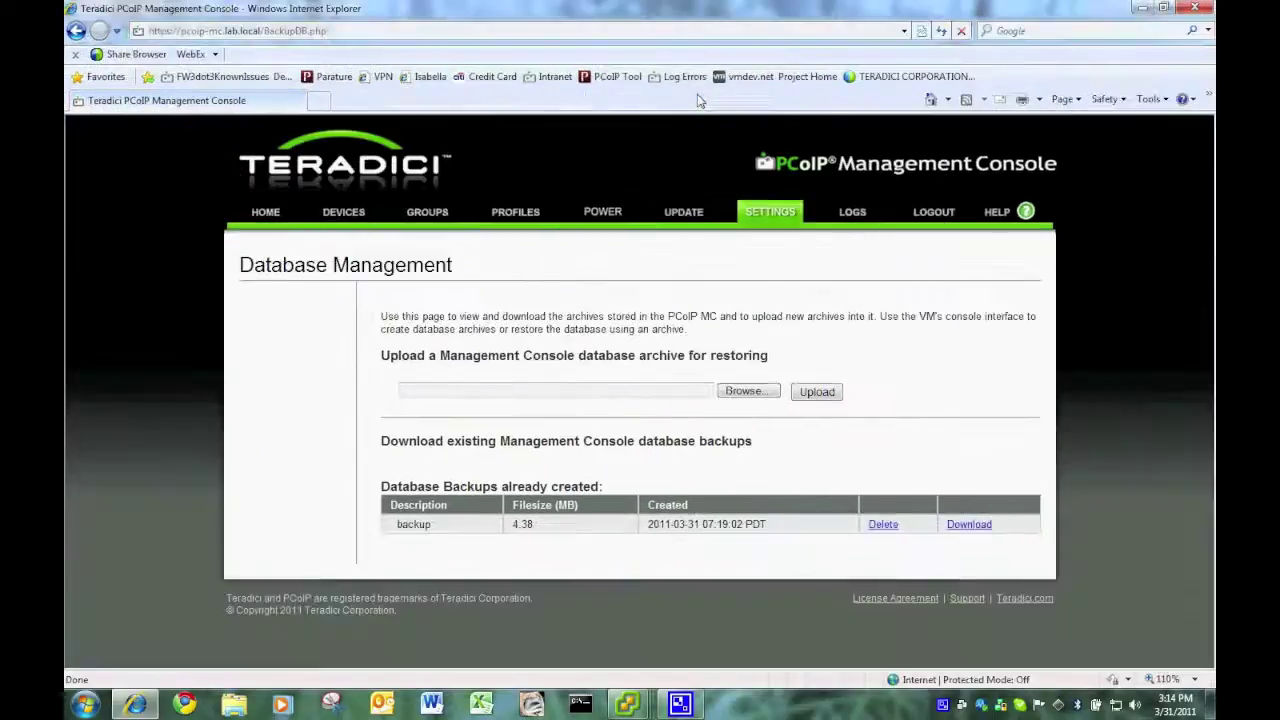
{"action": "double_click", "coordinate": [700, 92]}
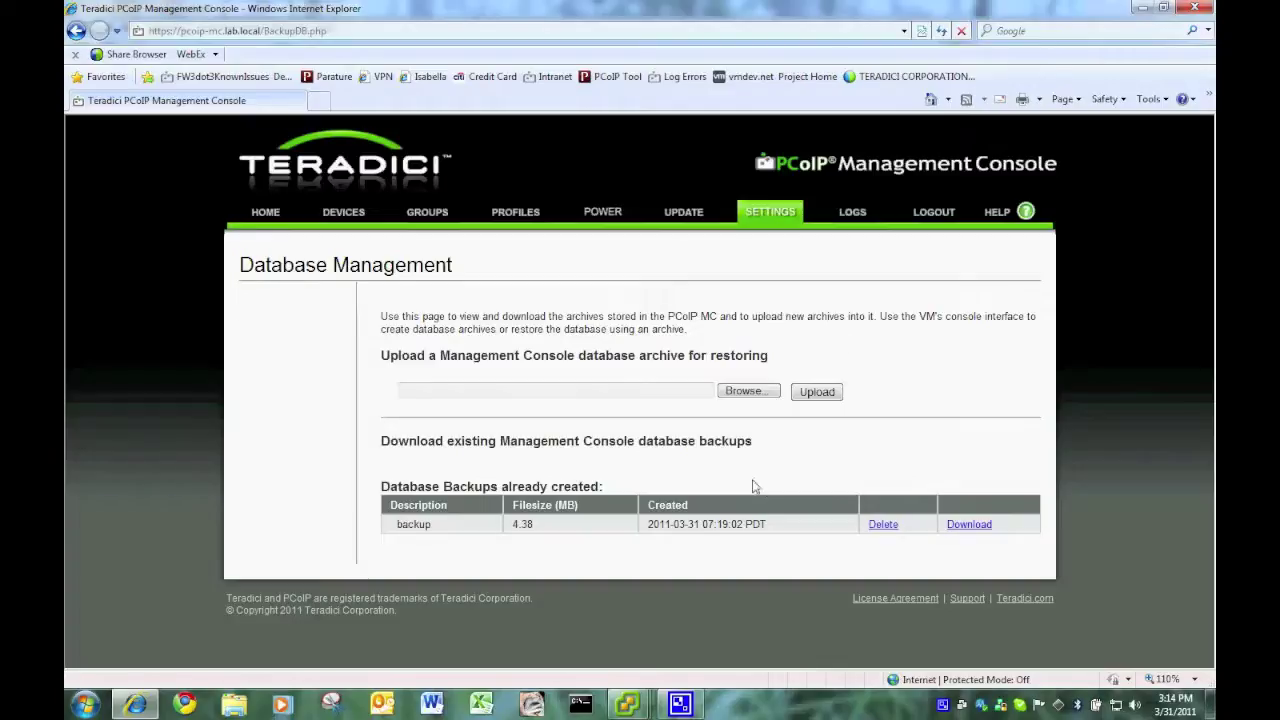
- Switch to the console of the new PCoIP_MC_rel1-4-40_v108 VM in vSphere
{"action": "left_click", "coordinate": [1142, 8]}
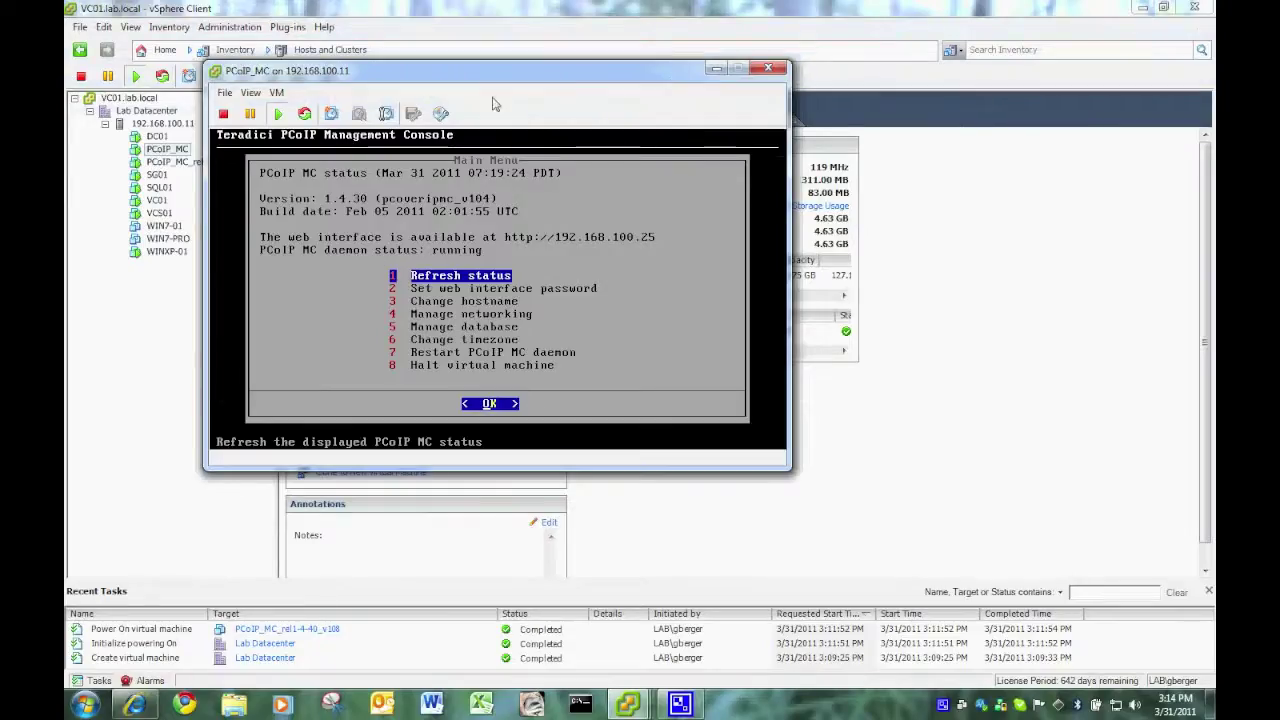
{"action": "left_click", "coordinate": [770, 68]}
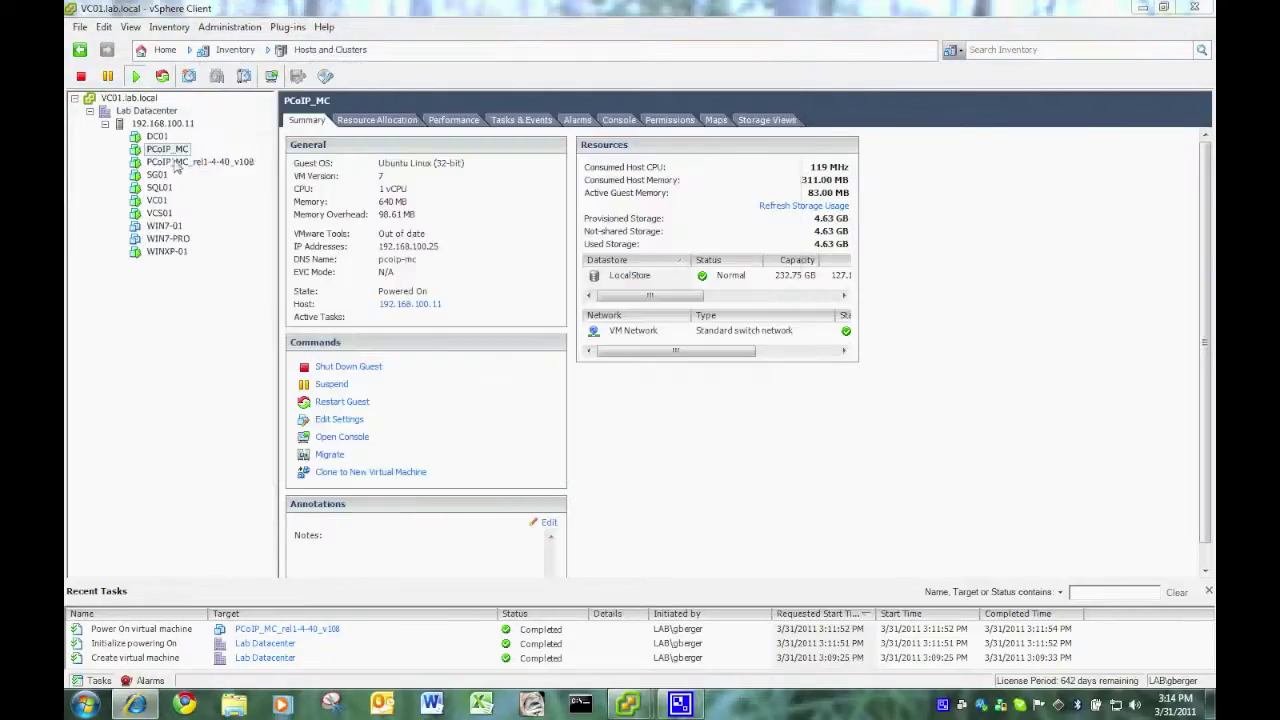
{"action": "left_click", "coordinate": [190, 162]}
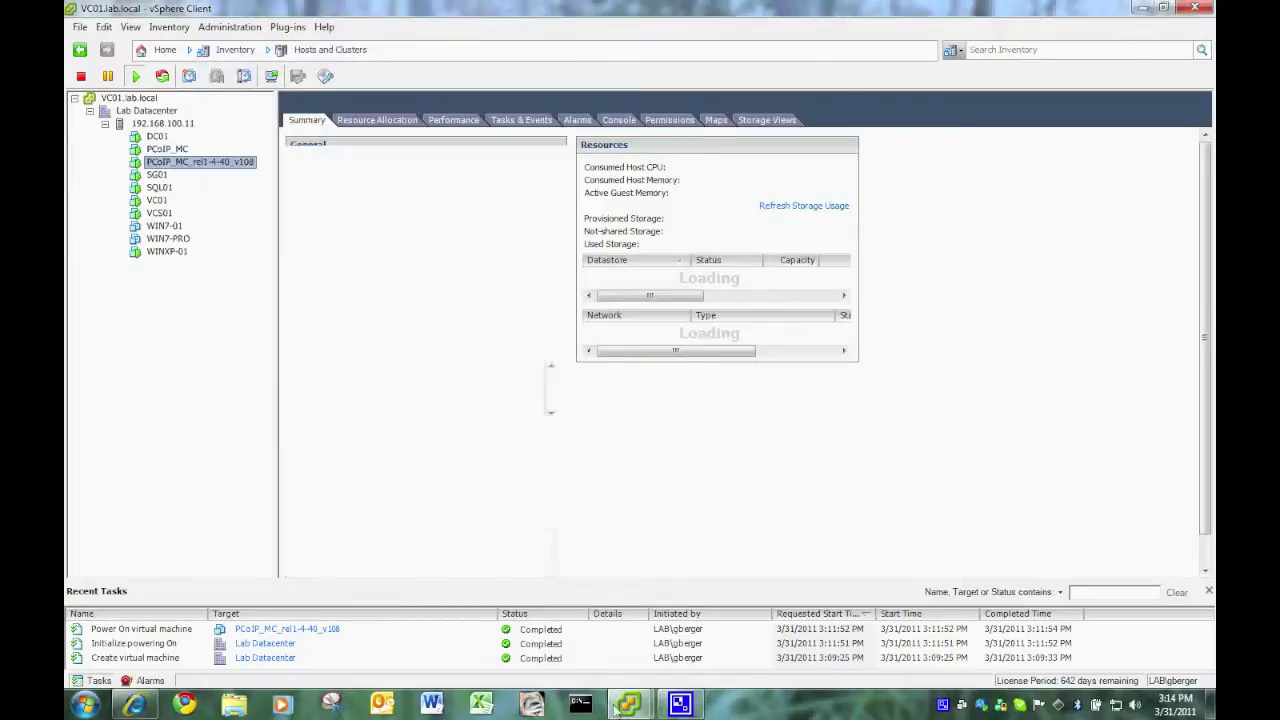
{"action": "mouse_move", "coordinate": [628, 704]}
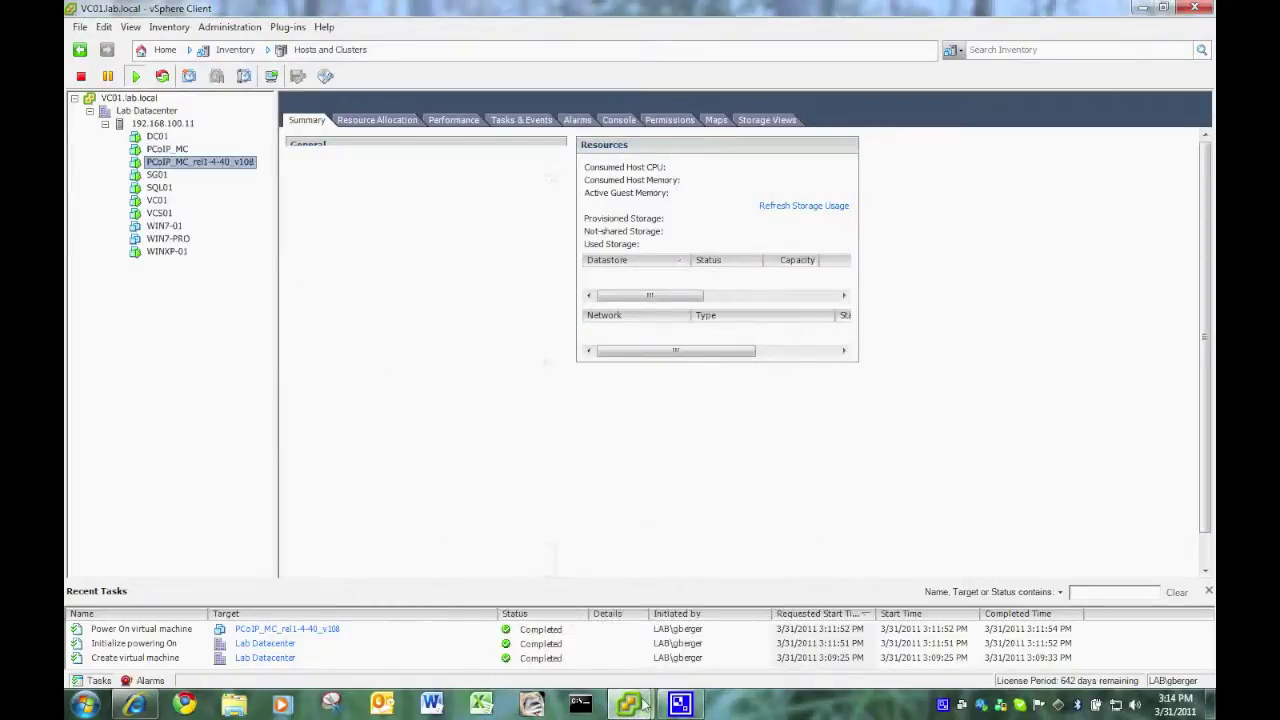
{"action": "left_click", "coordinate": [716, 625]}
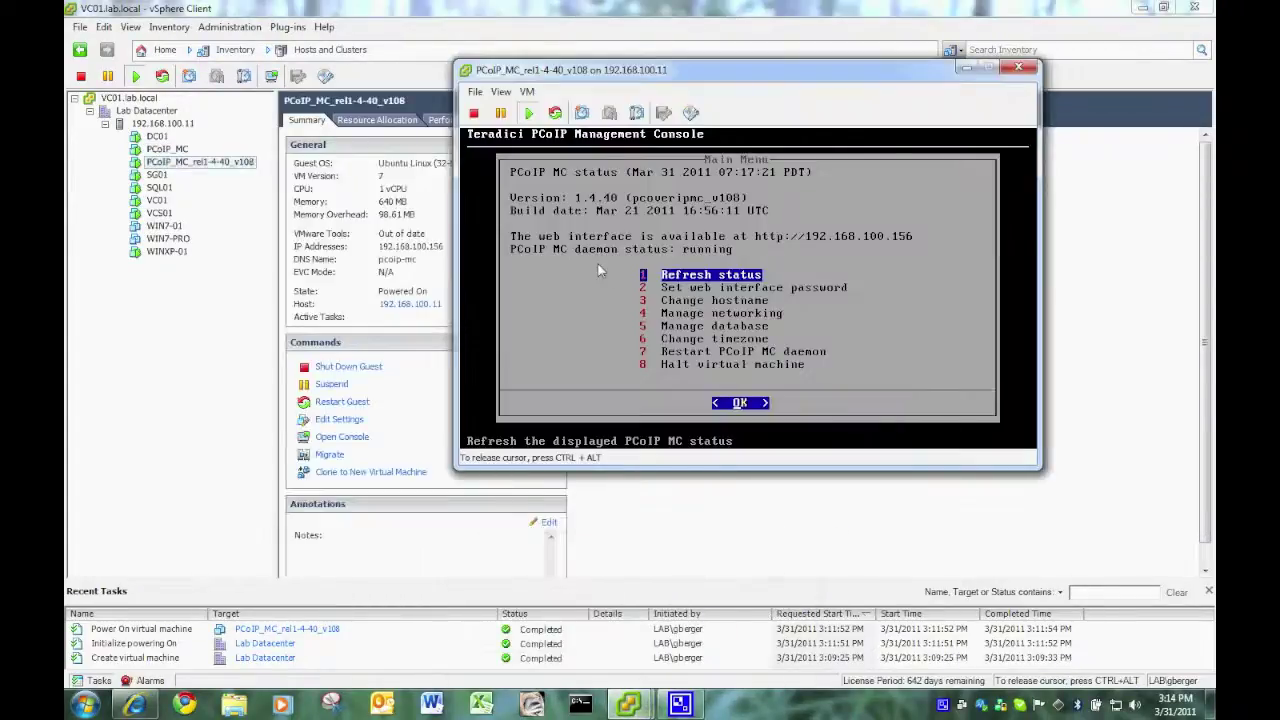
- Restore the database from the 'backup' archive, overwriting it and adopting the archive's network settings
{"action": "key", "text": "Down"}
{"action": "key", "text": "Down"}
{"action": "key", "text": "Down"}
{"action": "key", "text": "Down"}
{"action": "key", "text": "Return"}
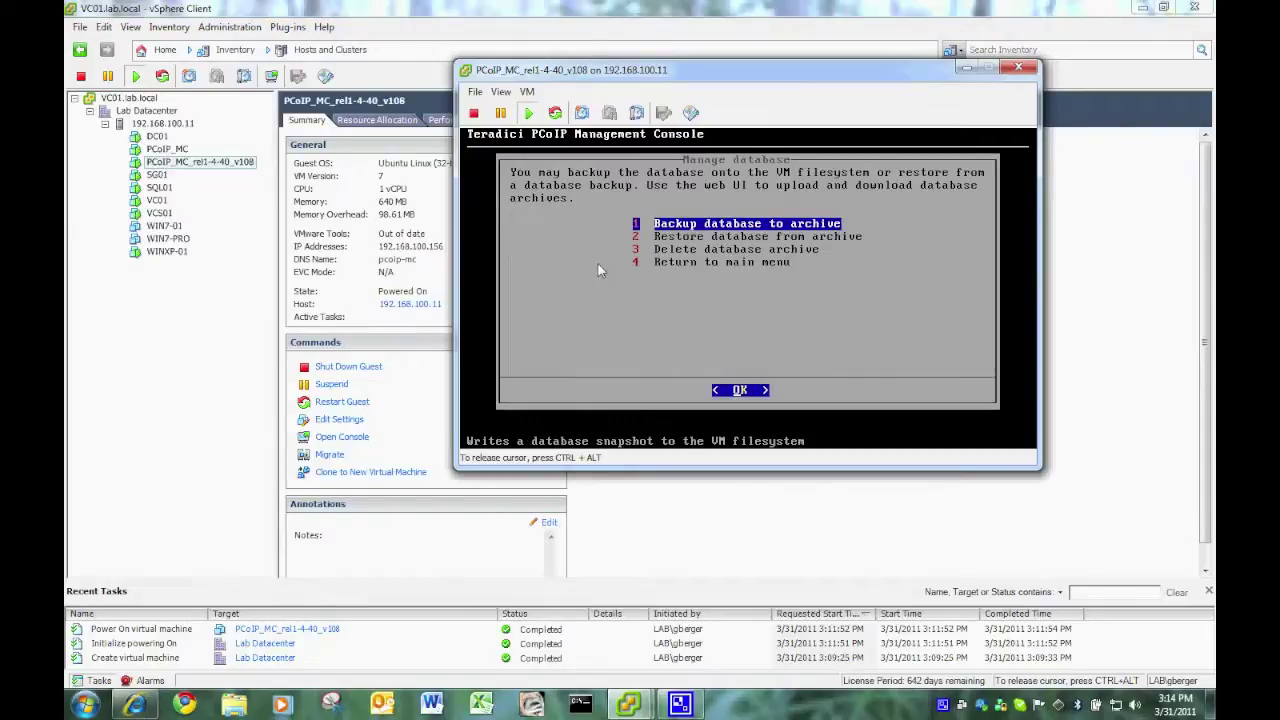
{"action": "key", "text": "Down"}
{"action": "key", "text": "Return"}
{"action": "key", "text": "Return"}
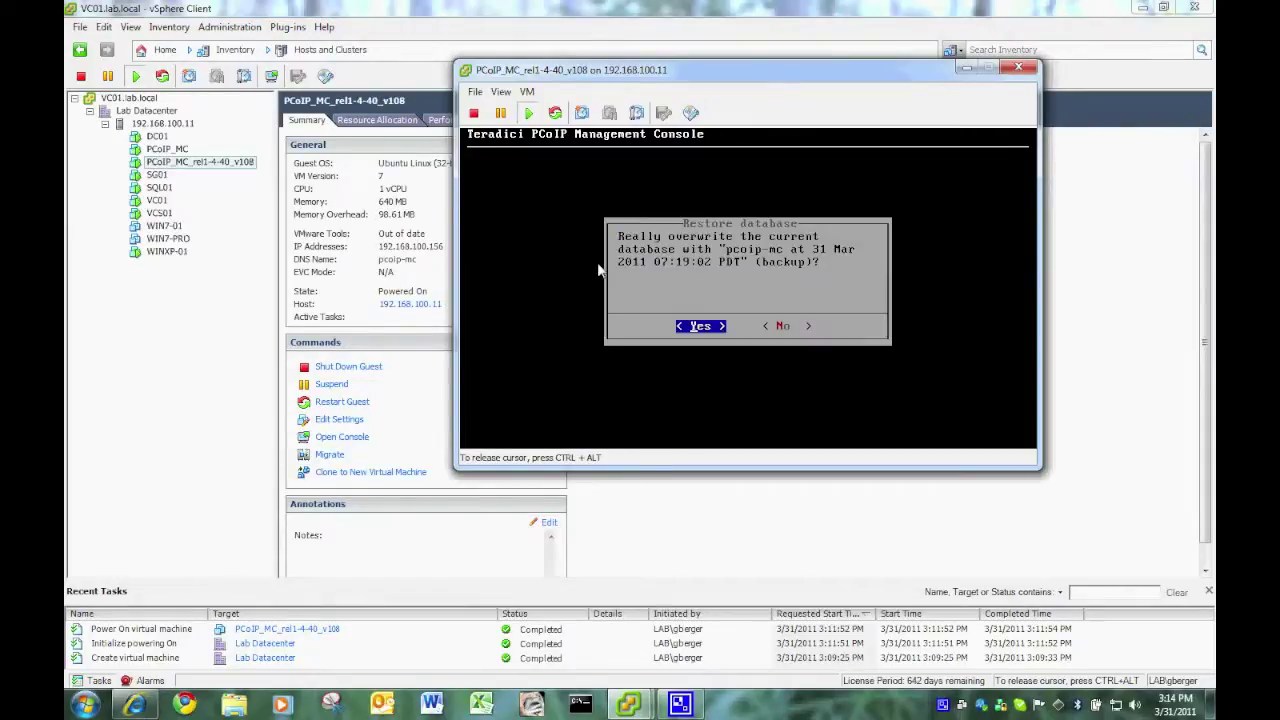
{"action": "key", "text": "Return"}
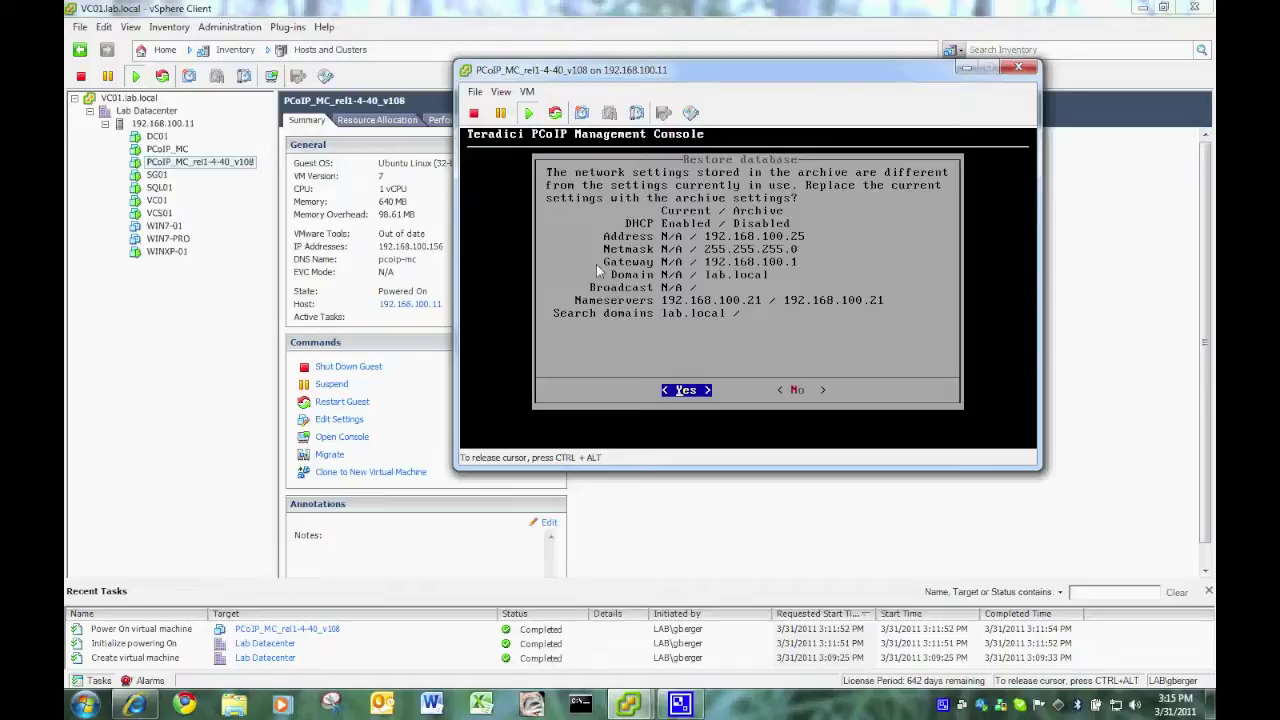
{"action": "key", "text": "Return"}
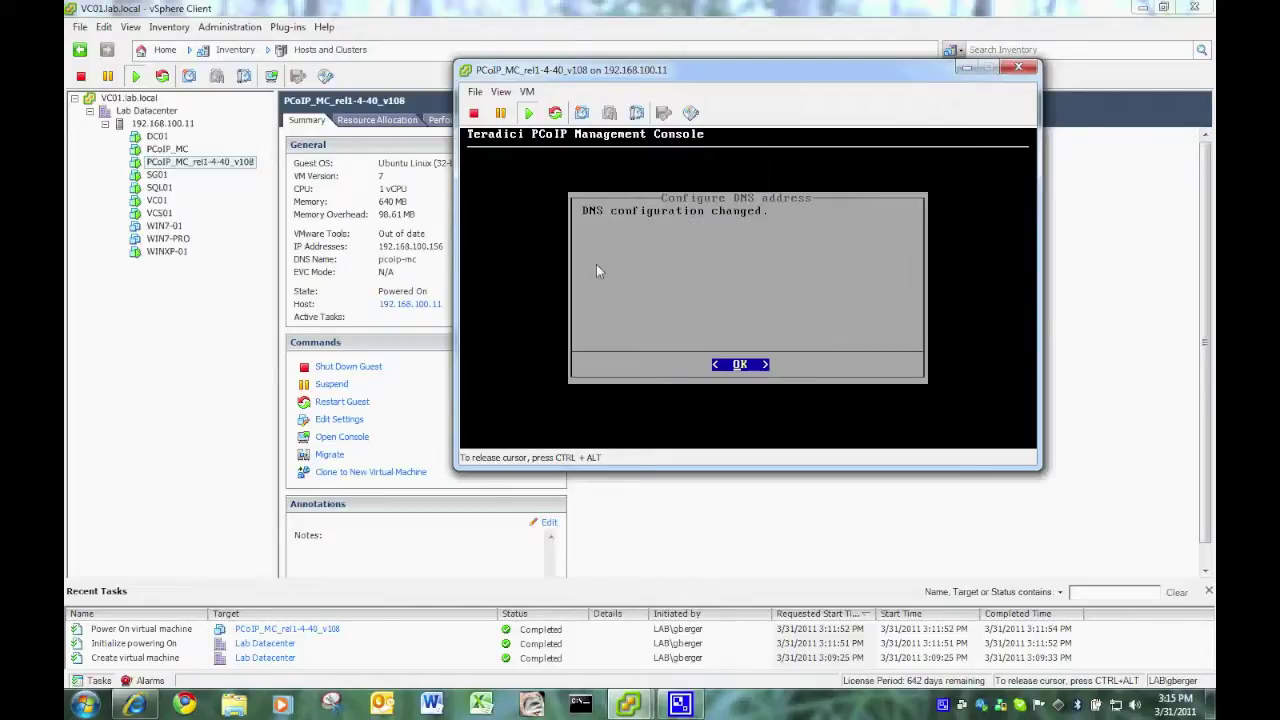
{"action": "key", "text": "Return"}
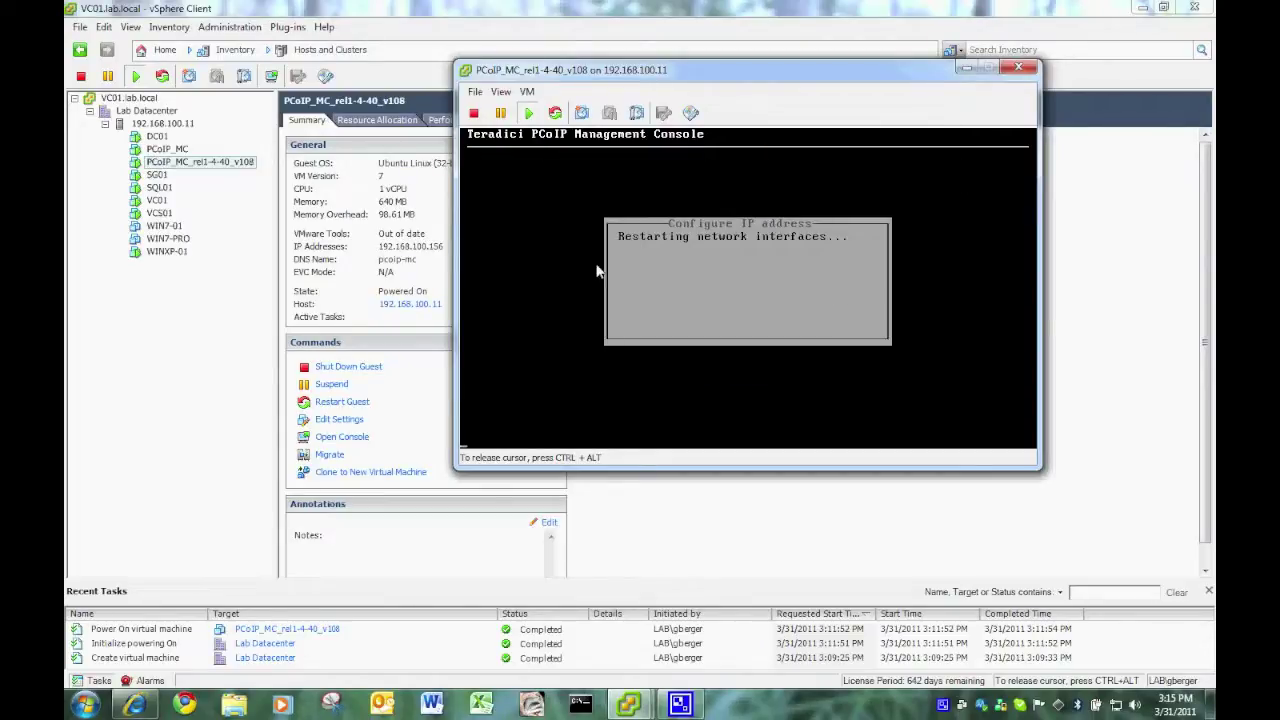
{"action": "key", "text": "ctrl+alt"}
- Power off the old PCoIP_MC virtual machine and confirm
{"action": "right_click", "coordinate": [160, 150]}
{"action": "mouse_move", "coordinate": [200, 155]}
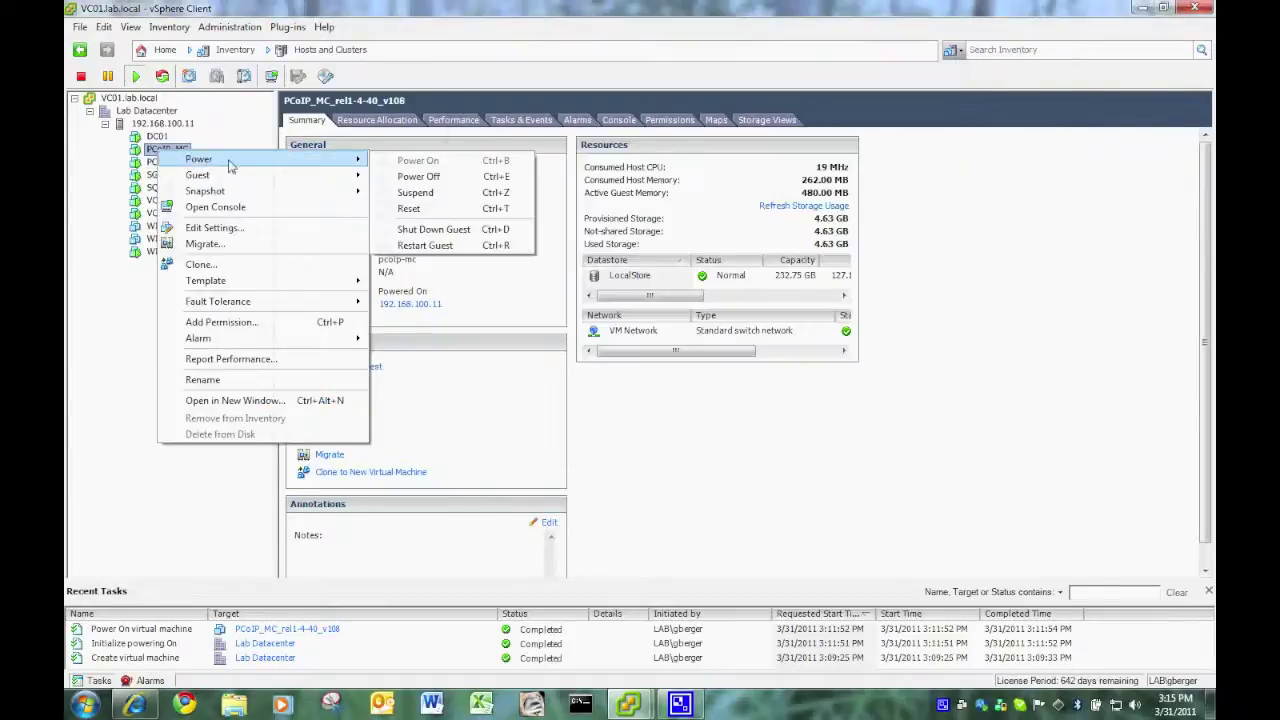
{"action": "left_click", "coordinate": [423, 174]}
{"action": "left_click", "coordinate": [707, 413]}
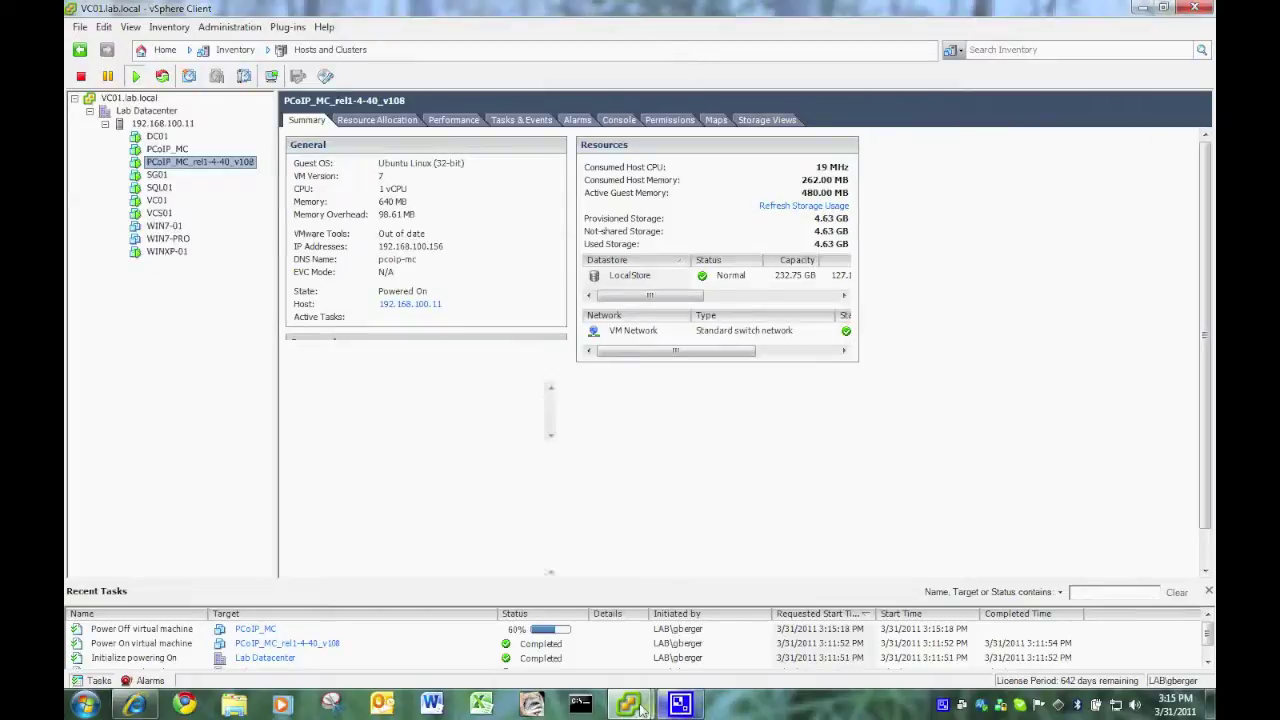
- Dismiss the restore messages in the new VM console, return to its main menu, and close it
{"action": "mouse_move", "coordinate": [680, 705]}
{"action": "left_click", "coordinate": [726, 610]}
{"action": "left_click", "coordinate": [556, 330]}
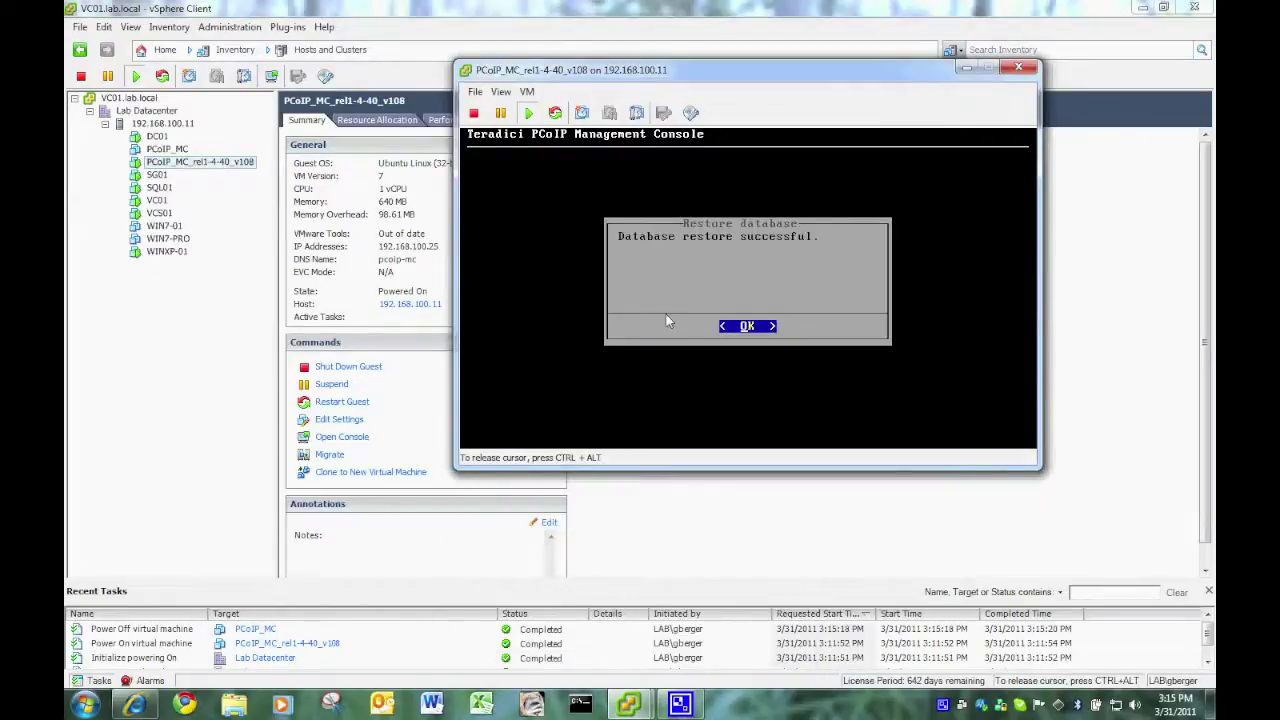
{"action": "key", "text": "Return"}
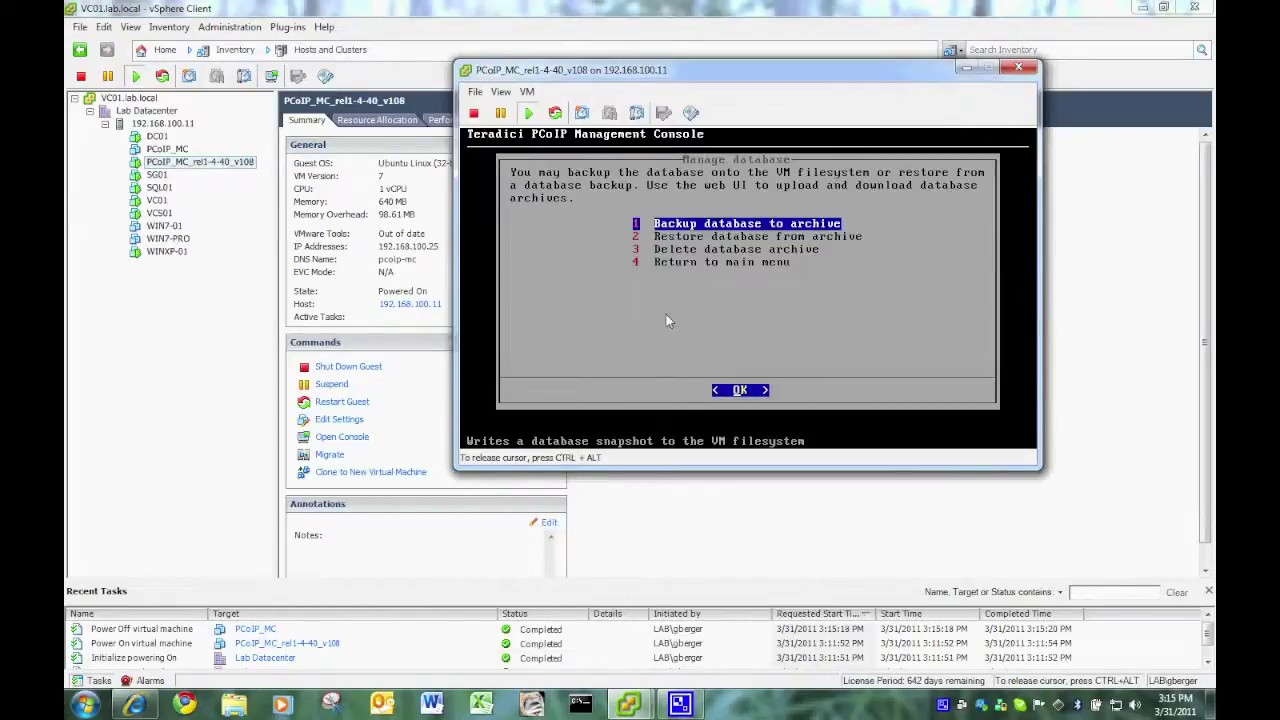
{"action": "key", "text": "Down"}
{"action": "key", "text": "Down"}
{"action": "key", "text": "Down"}
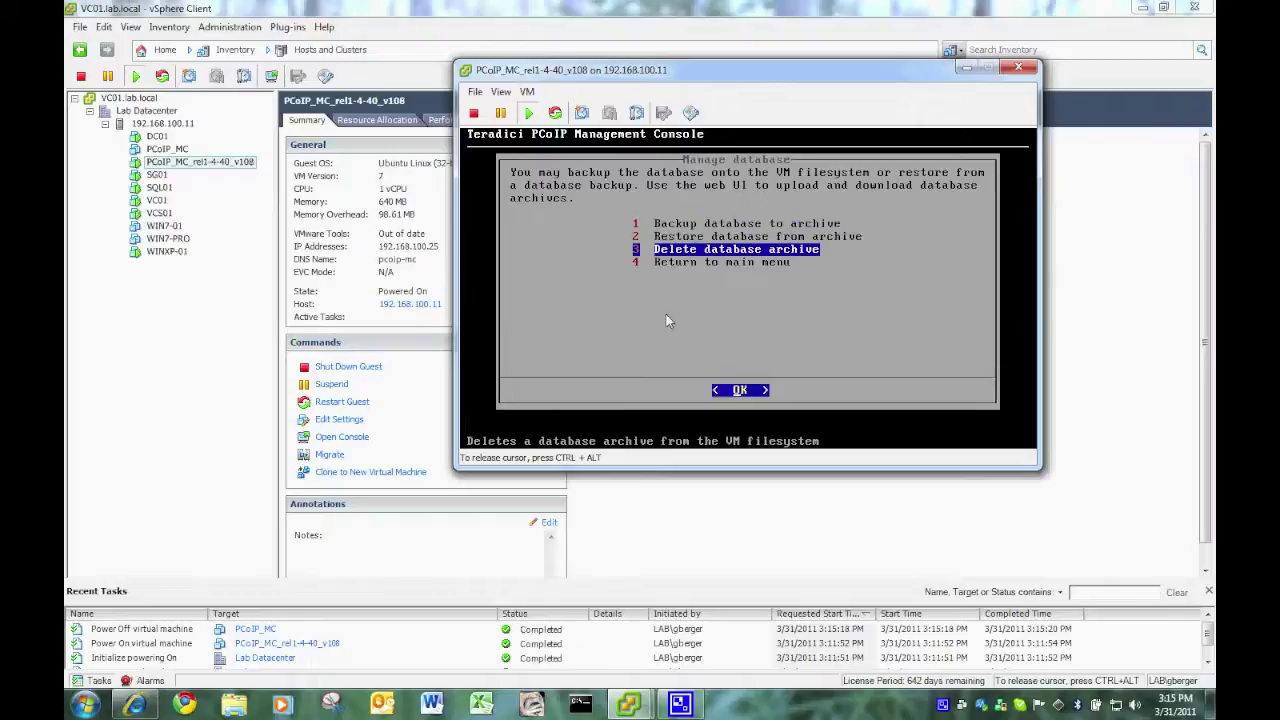
{"action": "key", "text": "Return"}
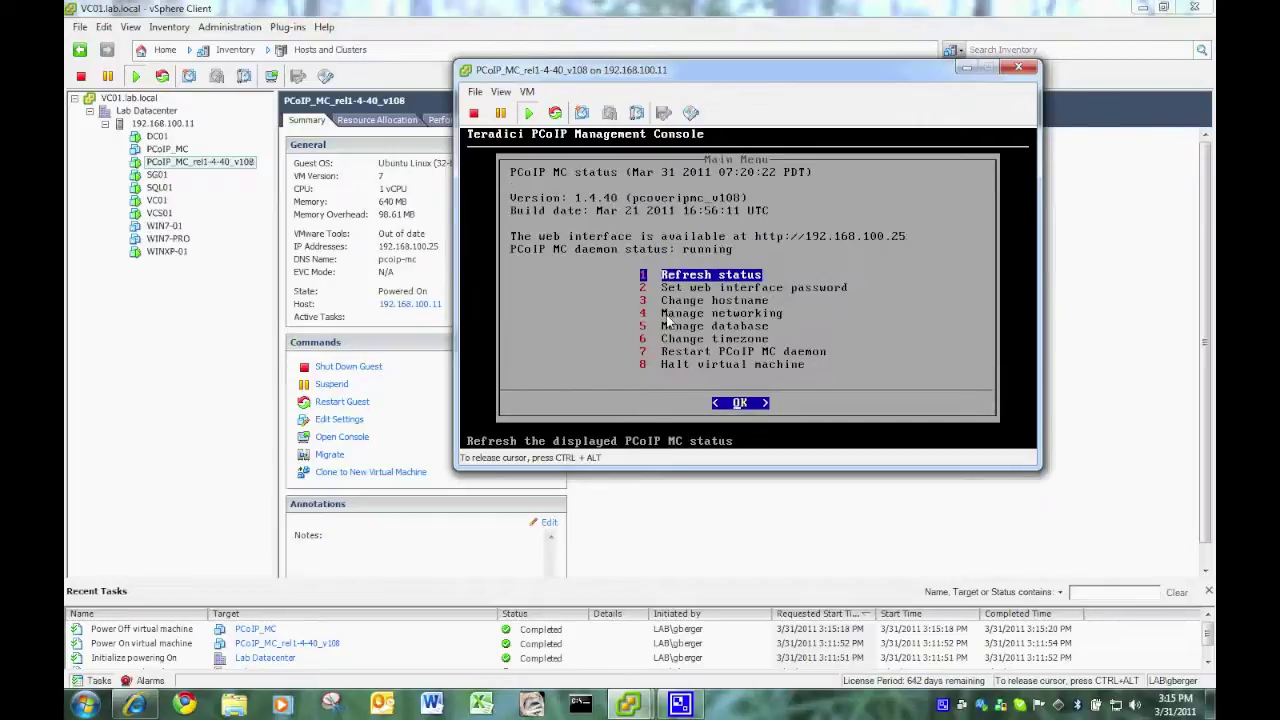
{"action": "left_click", "coordinate": [1018, 70]}
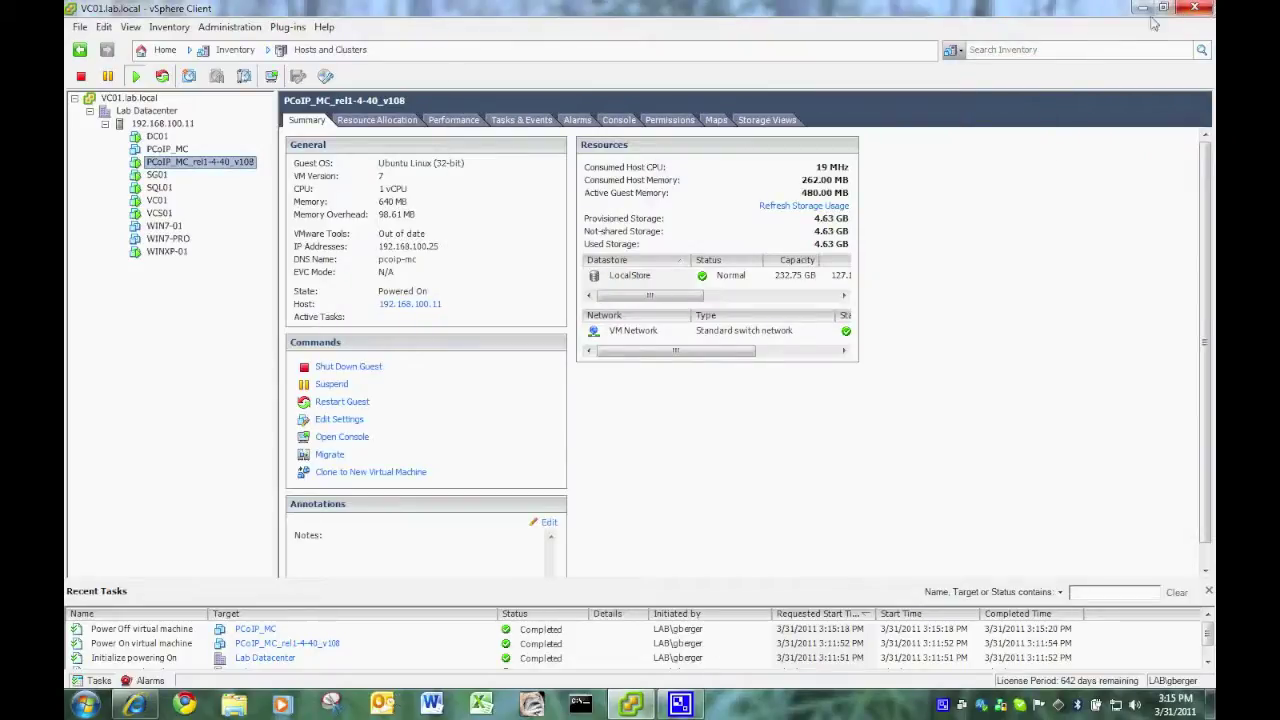
- Browse to 192.168.100.25, pass the certificate warning, and log into the Management Console
{"action": "left_click", "coordinate": [1142, 10]}
{"action": "left_click", "coordinate": [135, 705]}
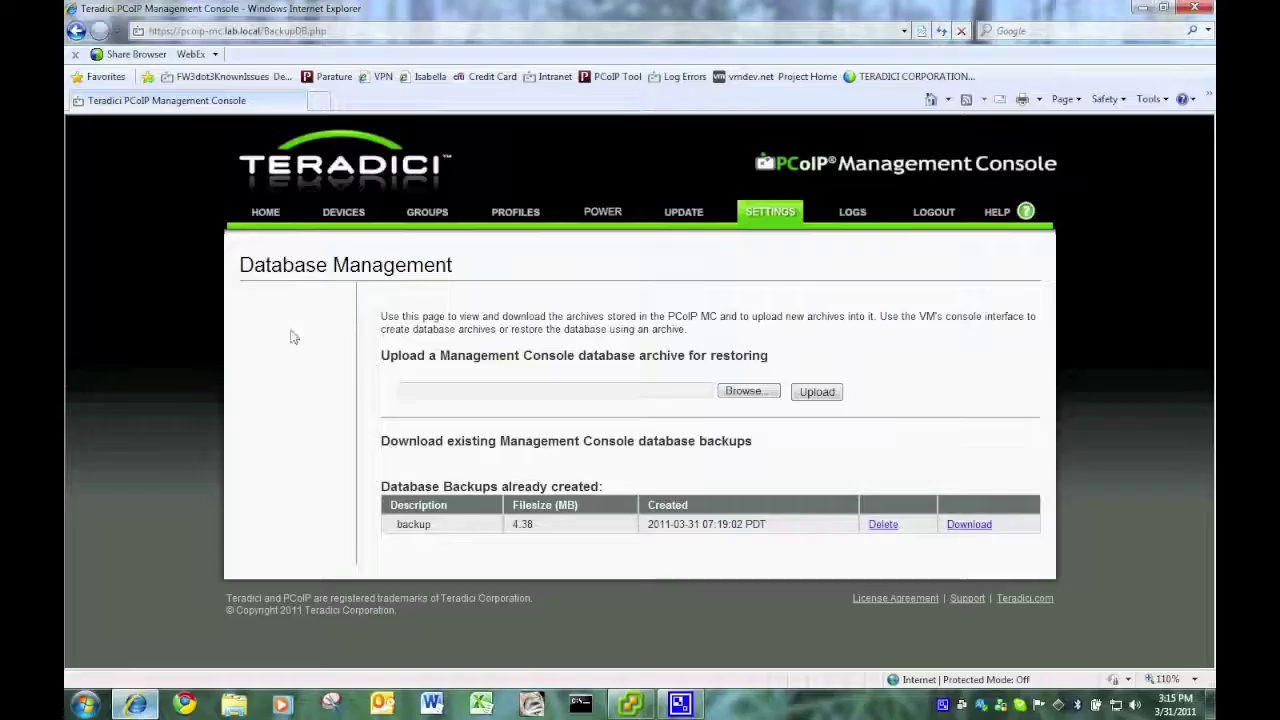
{"action": "left_click", "coordinate": [268, 226]}
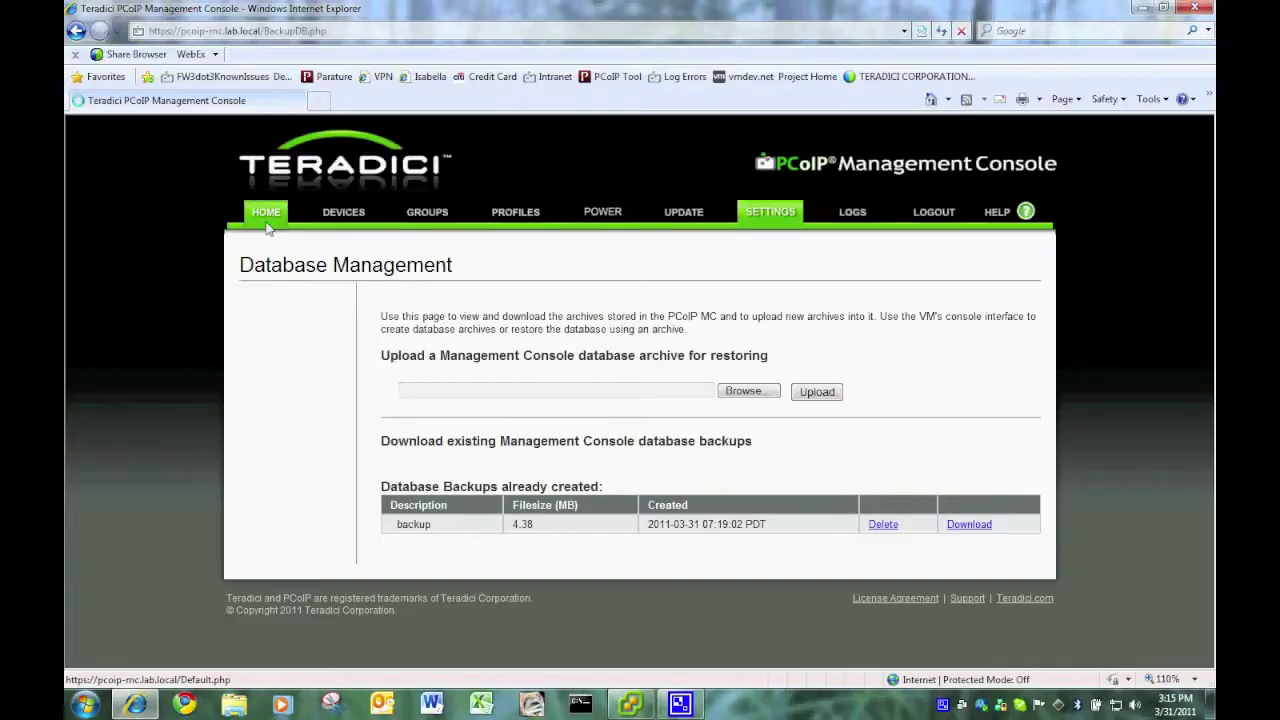
{"action": "left_click", "coordinate": [481, 36]}
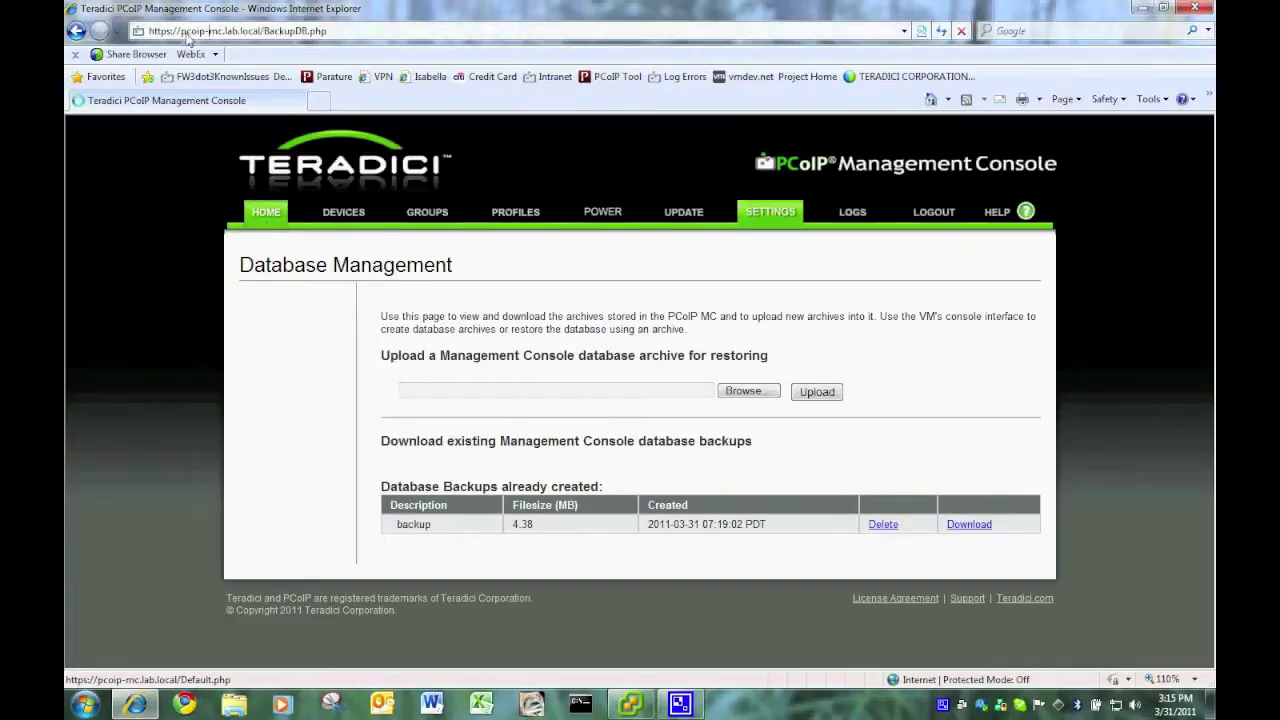
{"action": "type", "text": "192.168."}
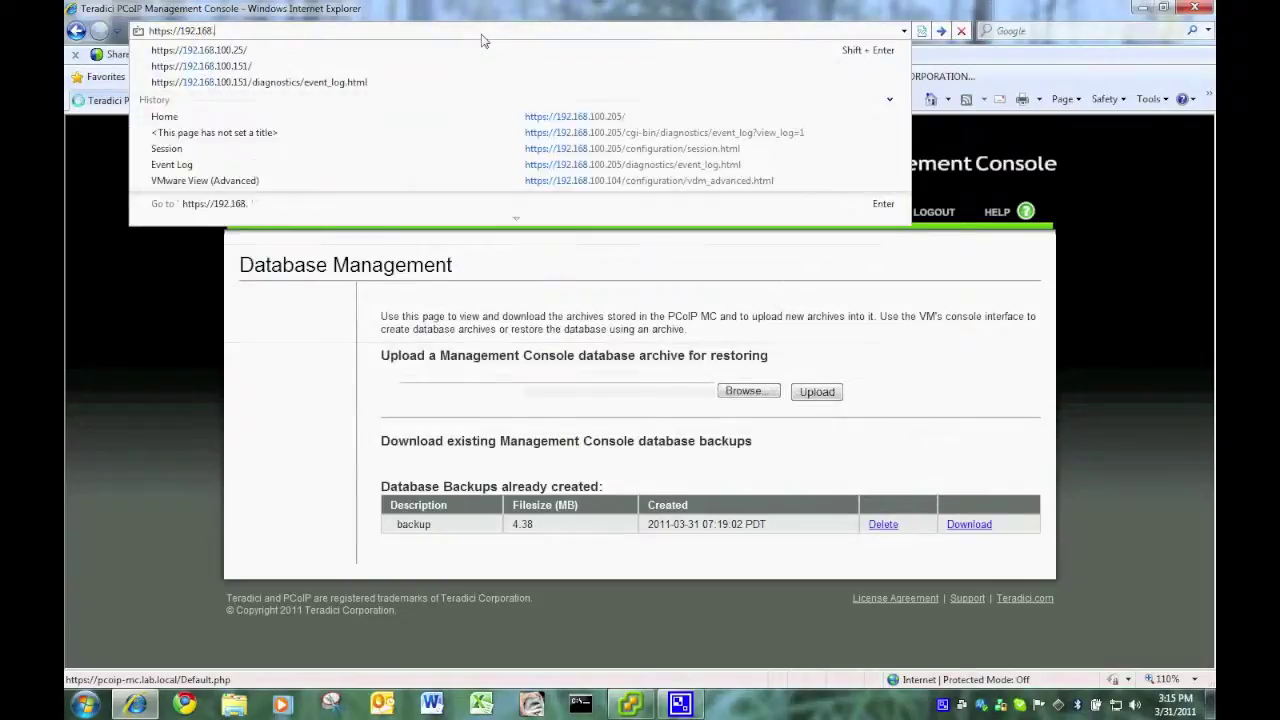
{"action": "type", "text": "100.25"}
{"action": "key", "text": "Return"}
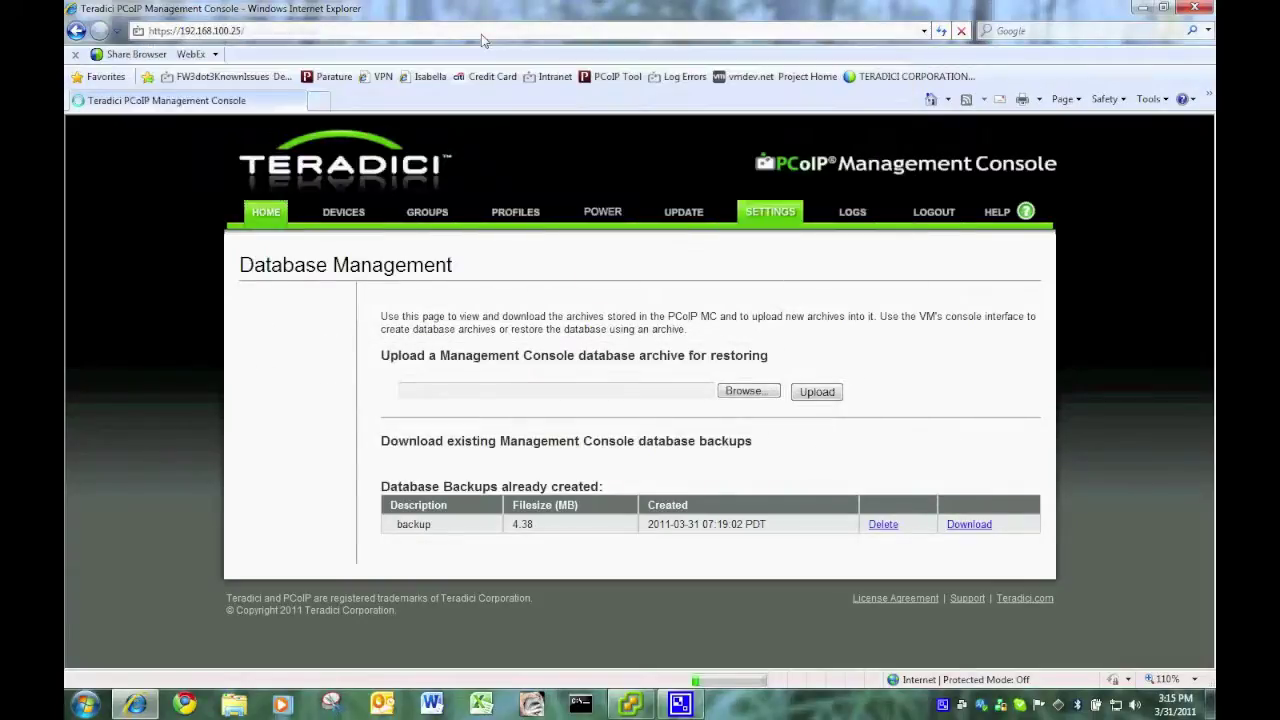
{"action": "left_click", "coordinate": [340, 321]}
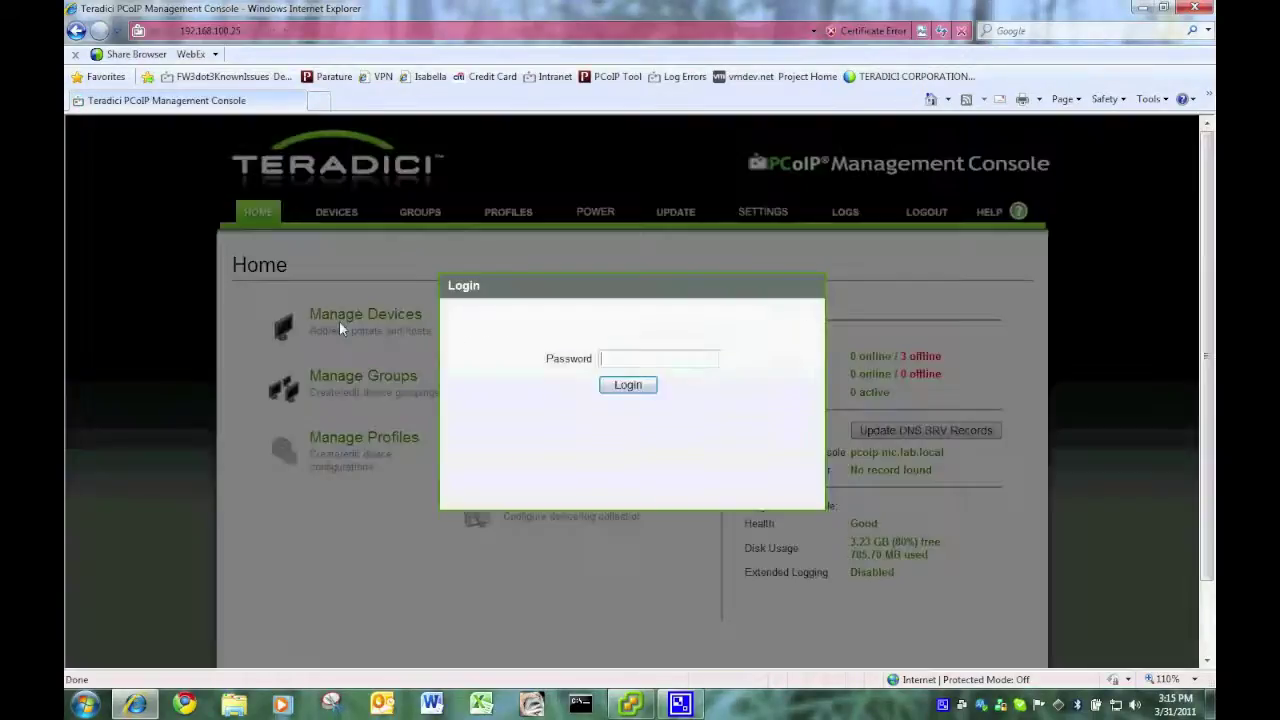
{"action": "left_click", "coordinate": [627, 386]}
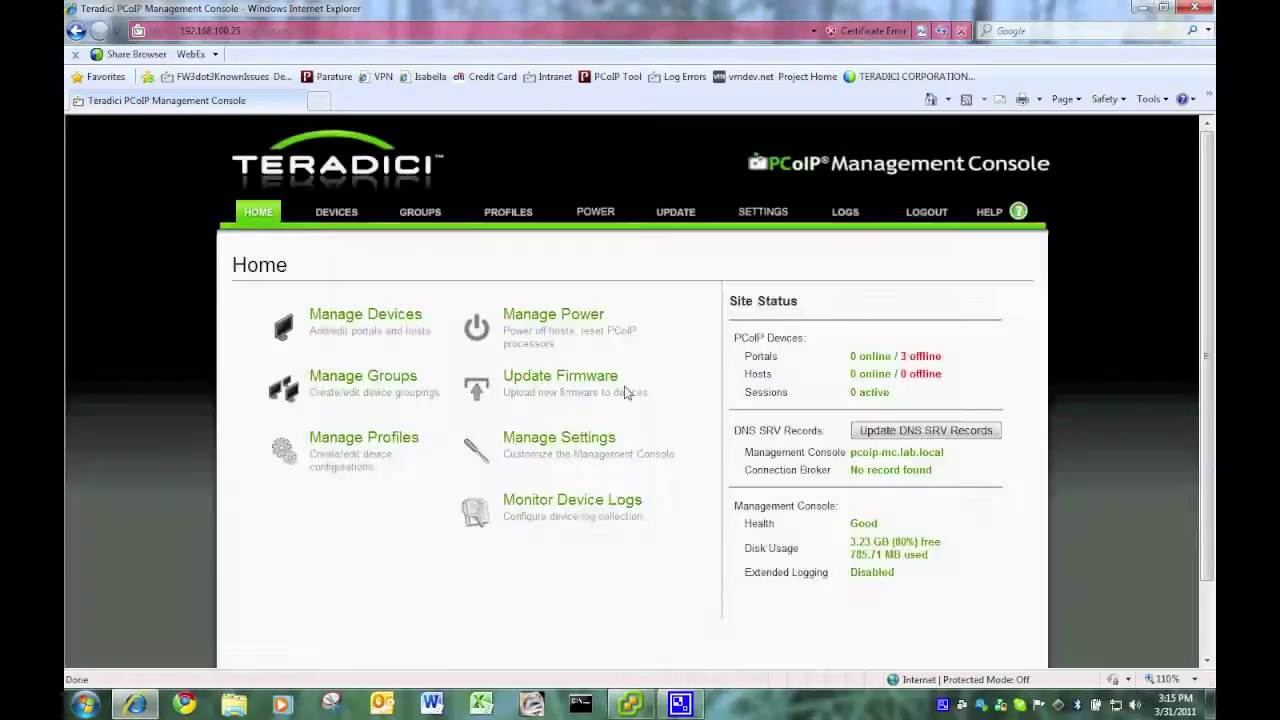
- Check the DEVICES, UPDATE, GROUPS and PROFILES pages, then return HOME
{"action": "left_click", "coordinate": [338, 212]}
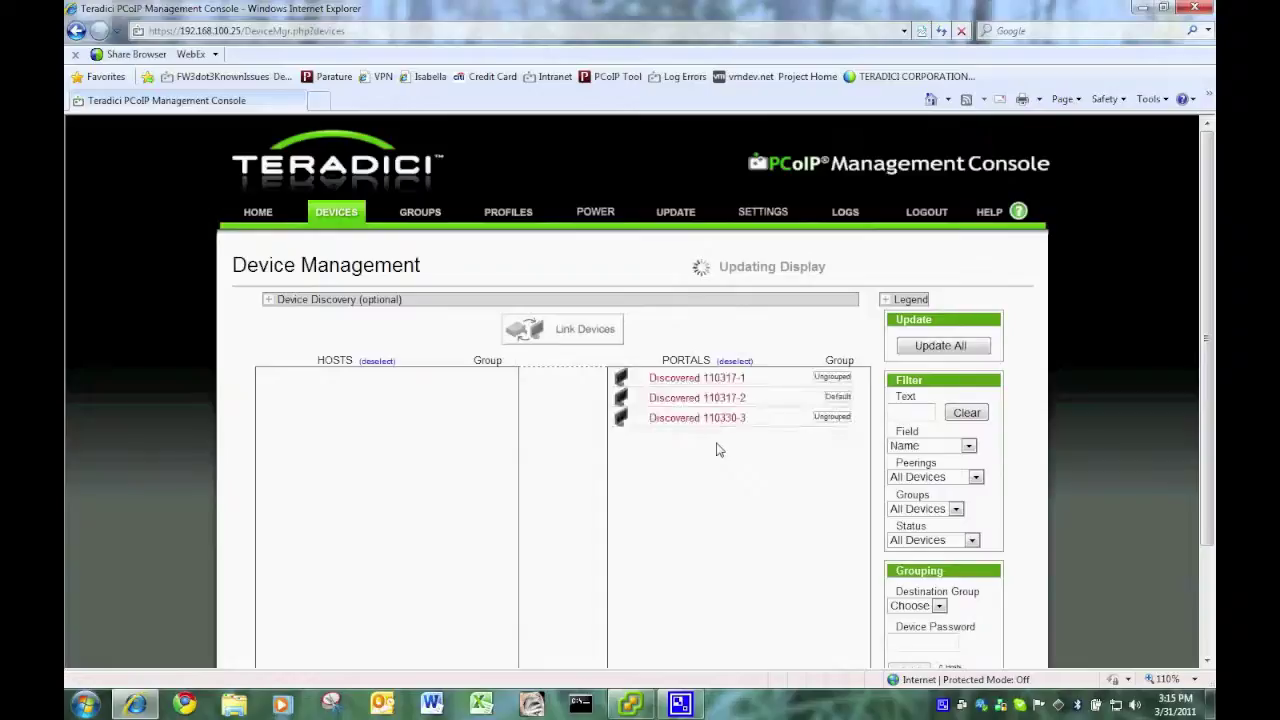
{"action": "left_click", "coordinate": [674, 214]}
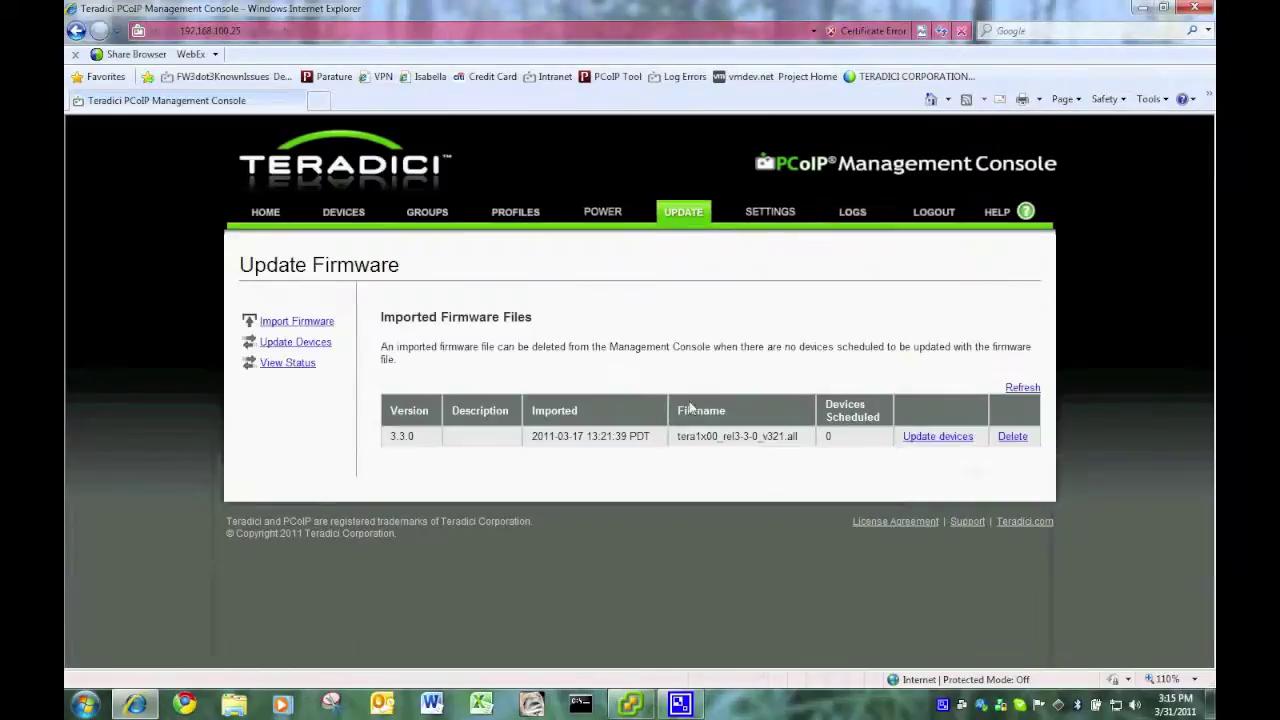
{"action": "left_click", "coordinate": [427, 213]}
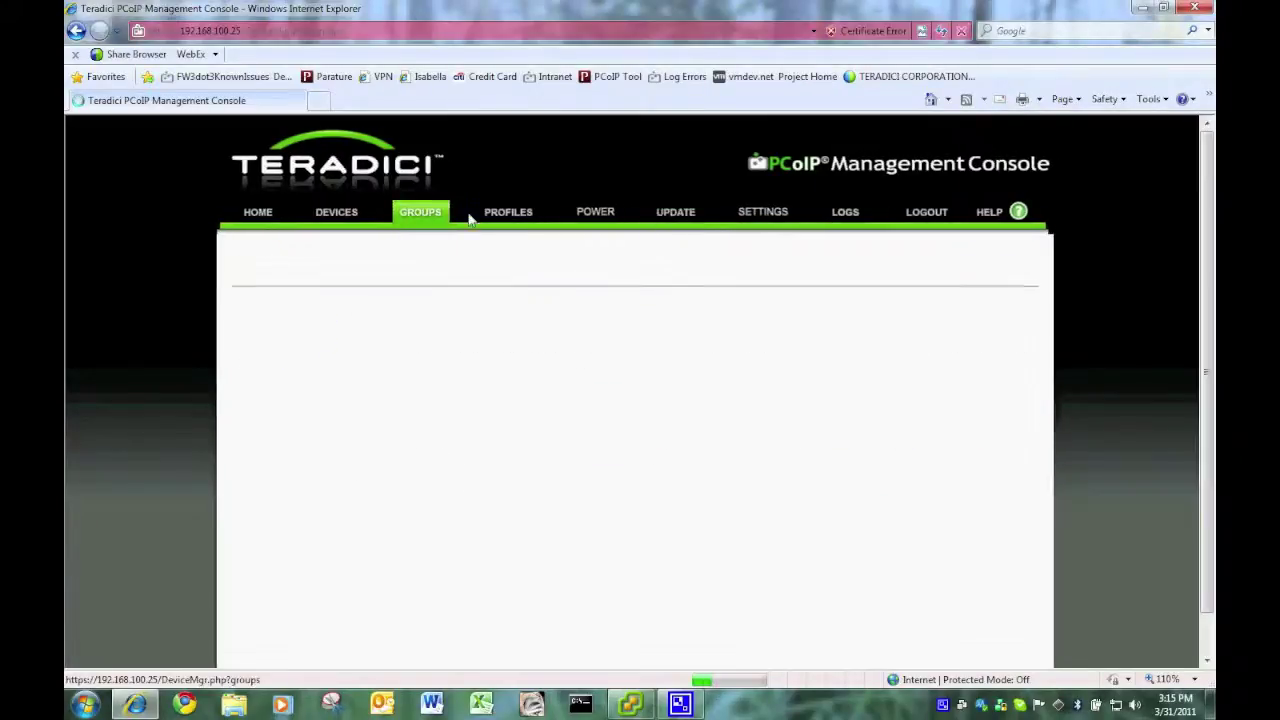
{"action": "left_click", "coordinate": [502, 216]}
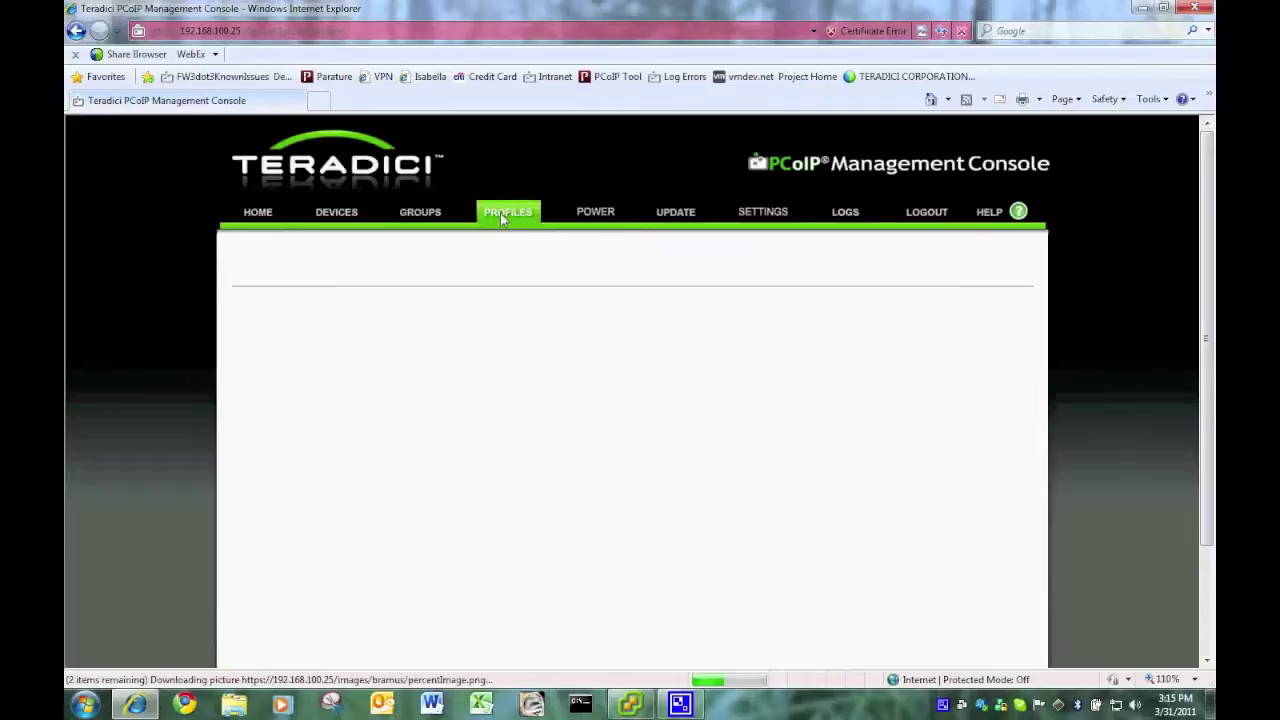
{"action": "left_click", "coordinate": [272, 218]}
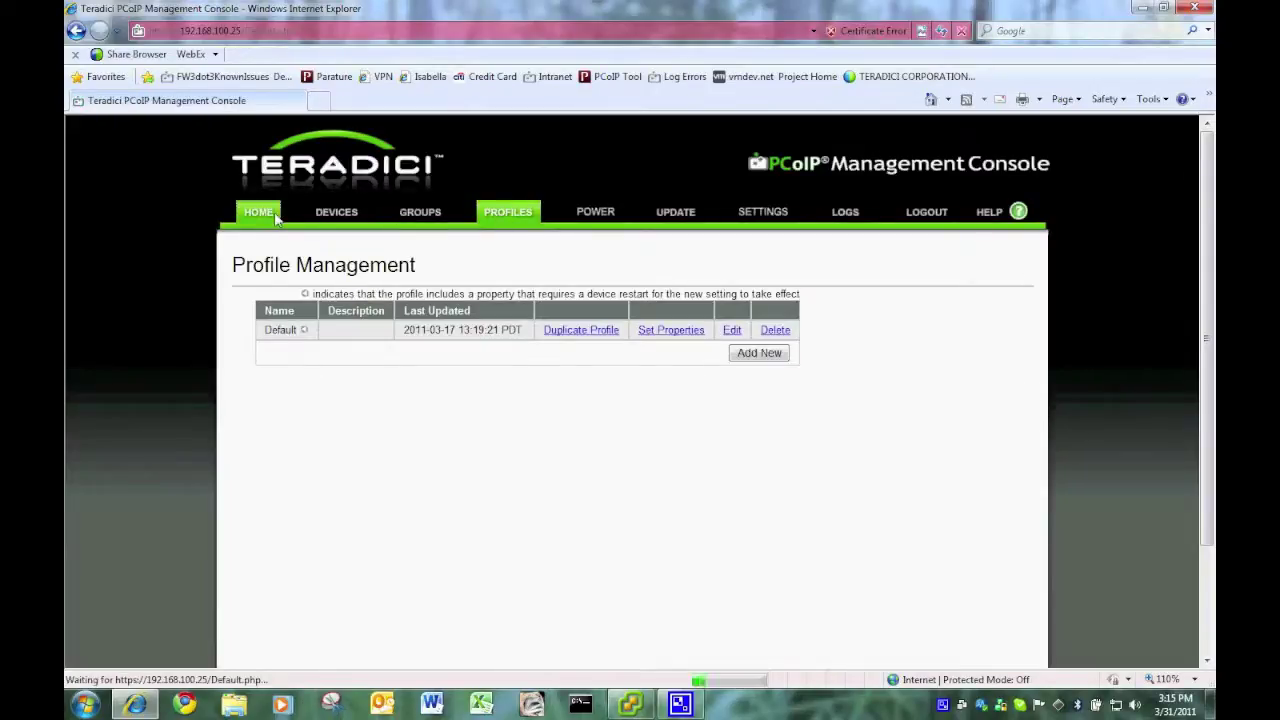